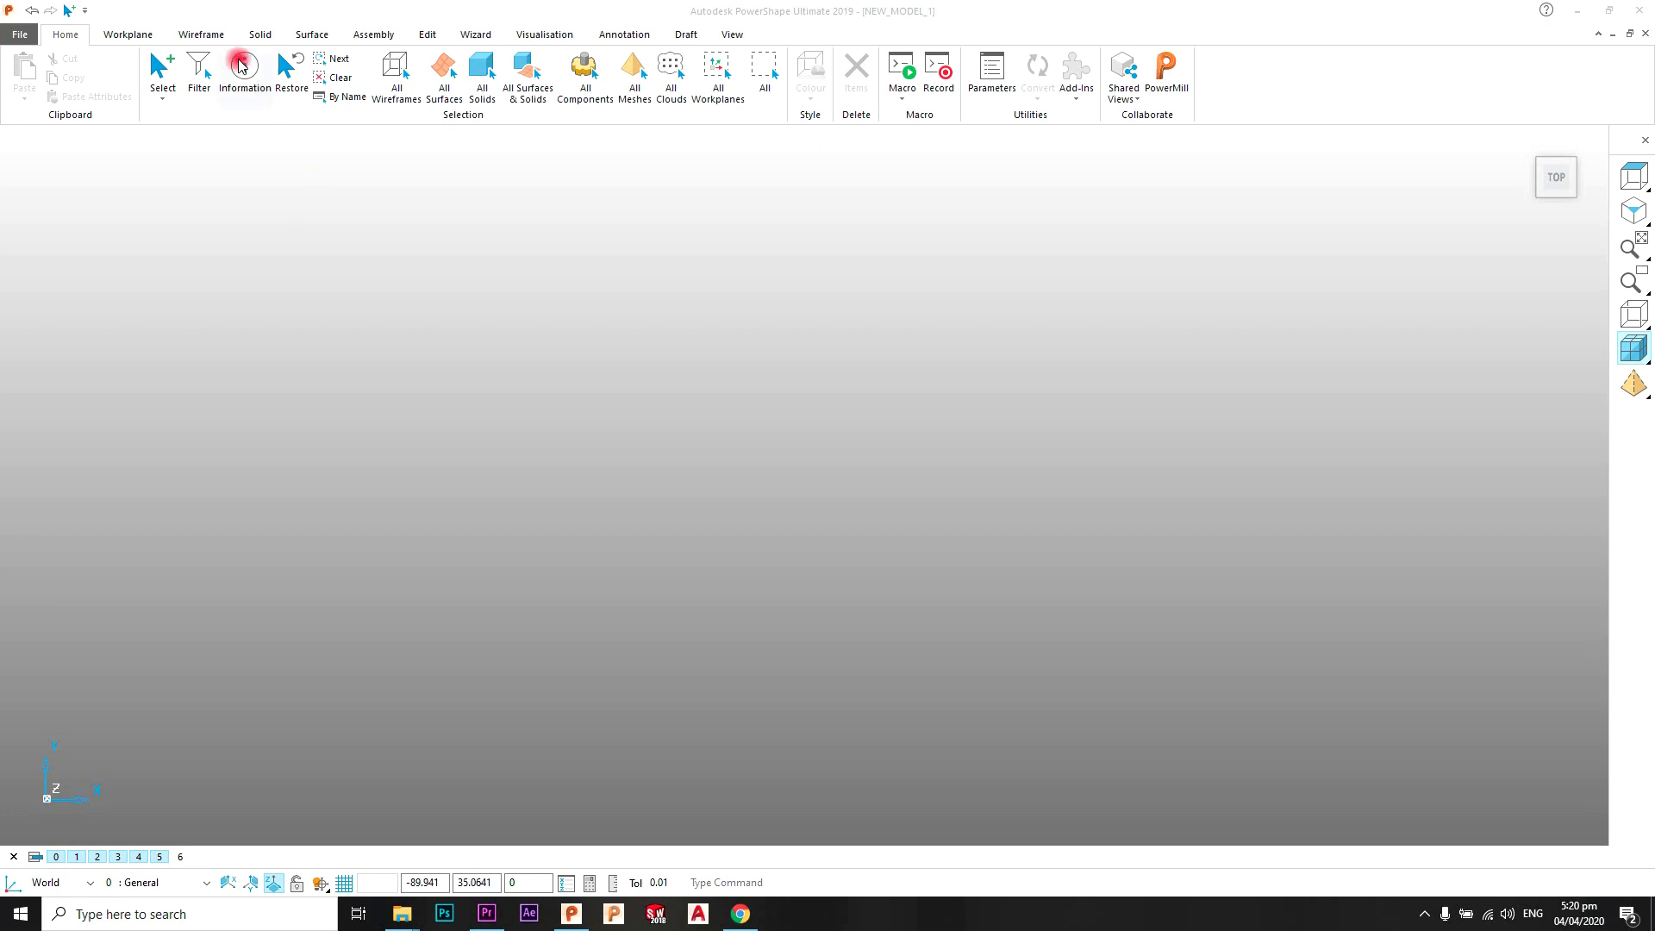
# Draw an open wavy Bezier curve through five points, alternating between low and high positions
pyautogui.click(201, 35)
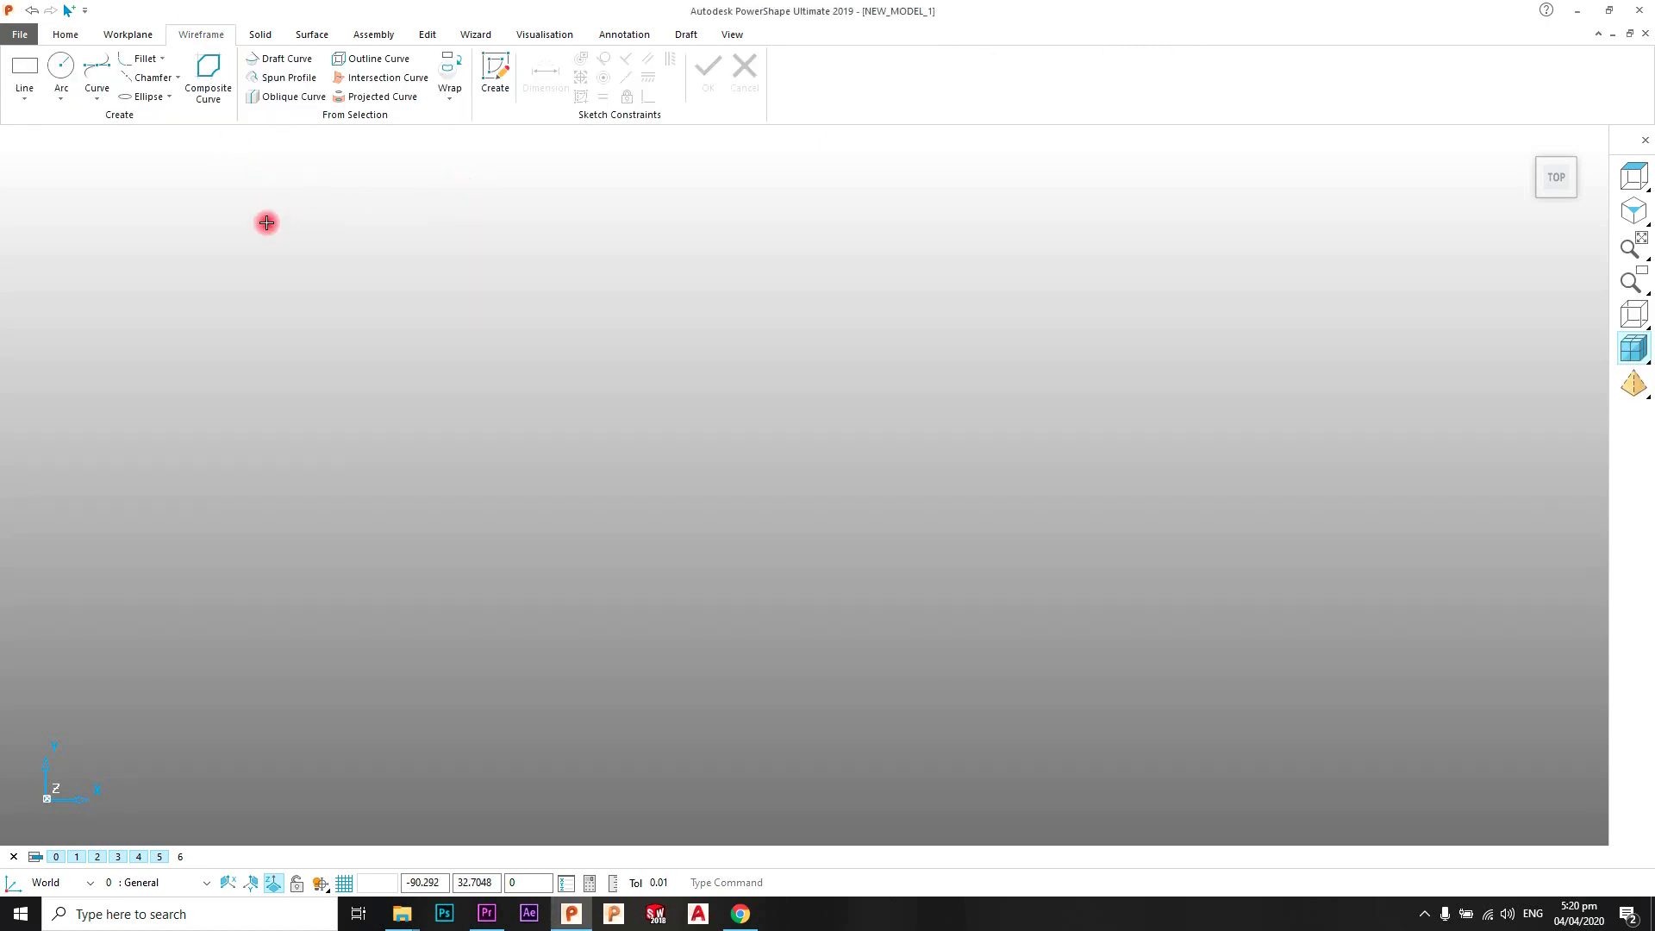
pyautogui.click(100, 100)
pyautogui.click(111, 137)
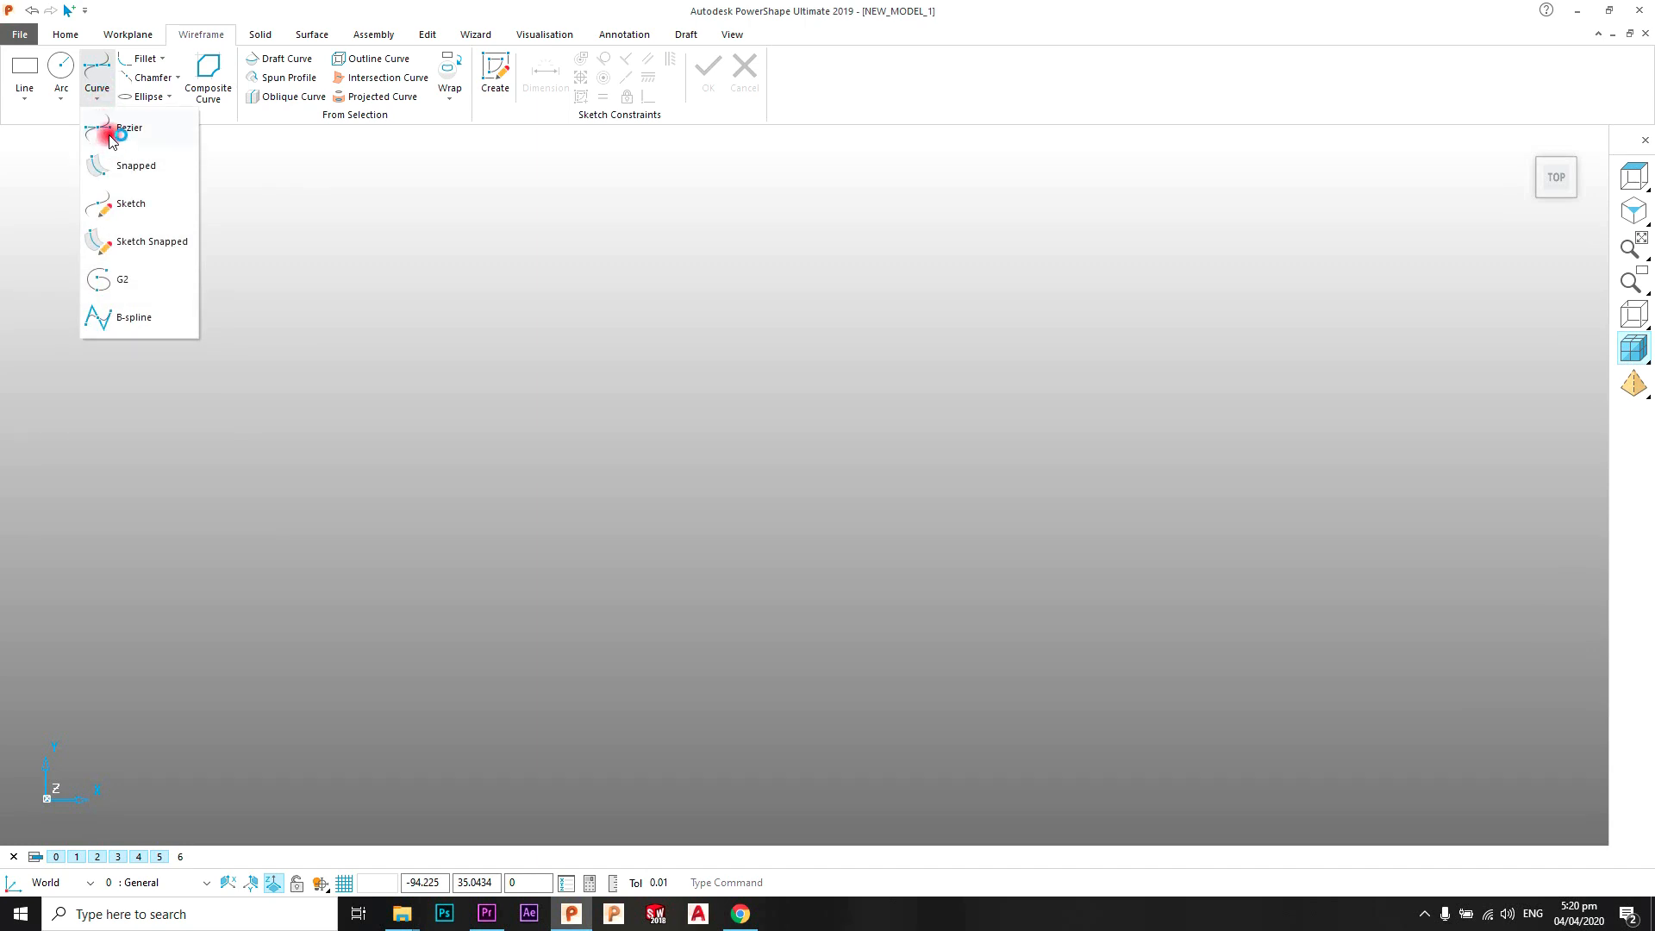
pyautogui.click(326, 511)
pyautogui.click(525, 367)
pyautogui.click(758, 477)
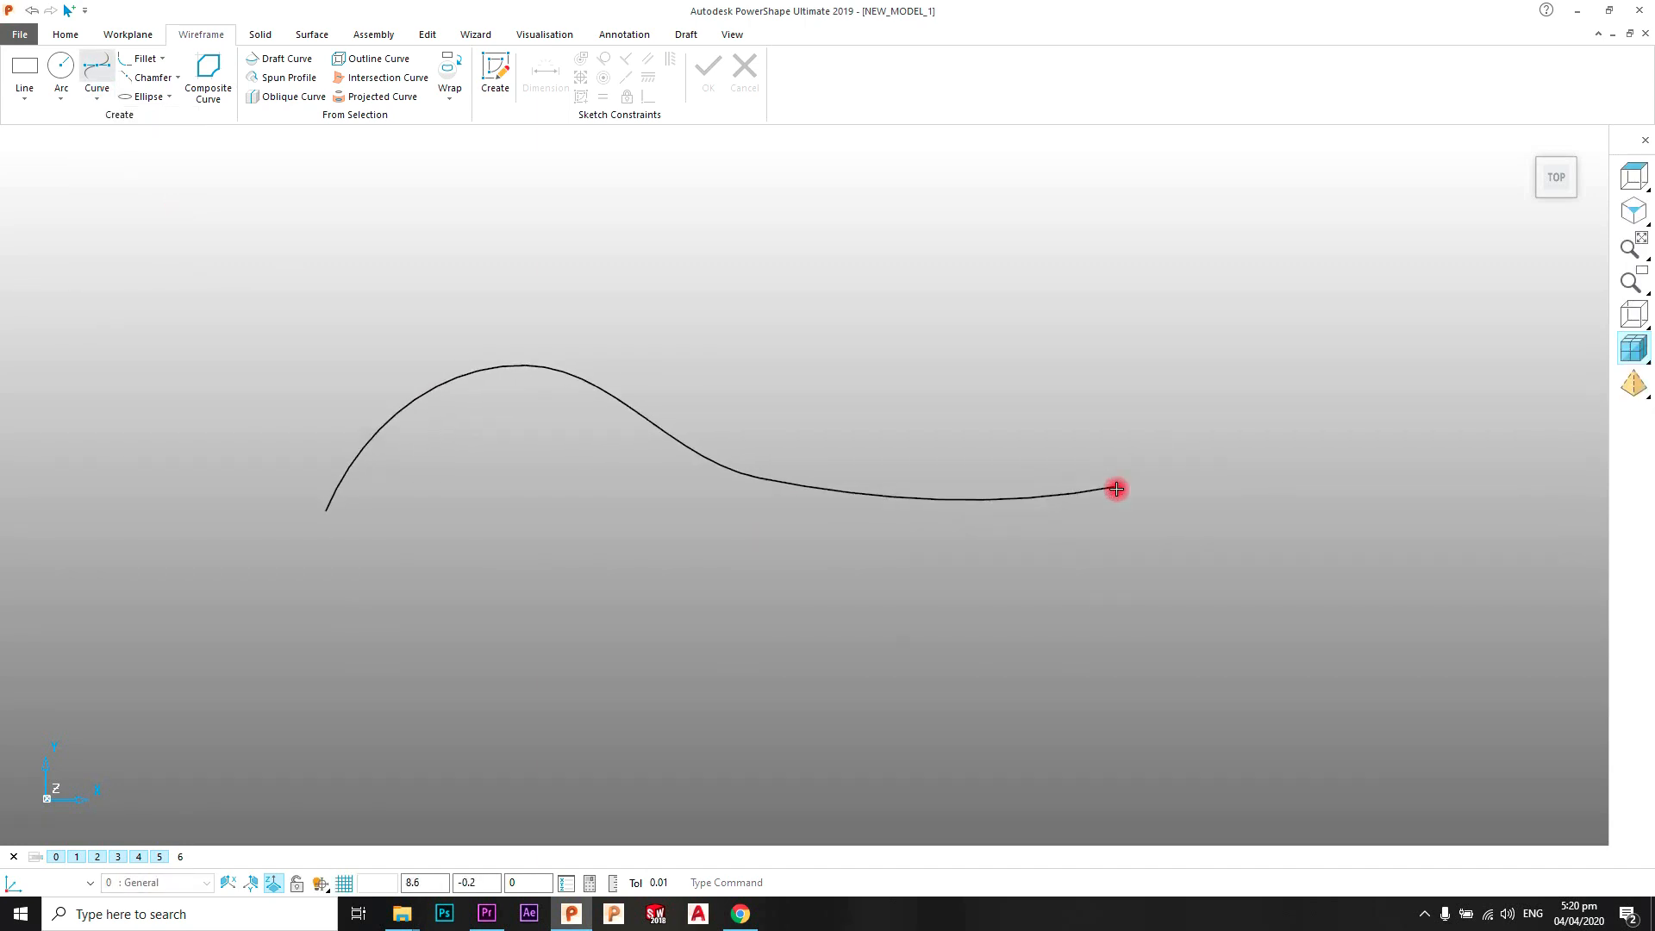
pyautogui.click(1101, 384)
pyautogui.click(1335, 488)
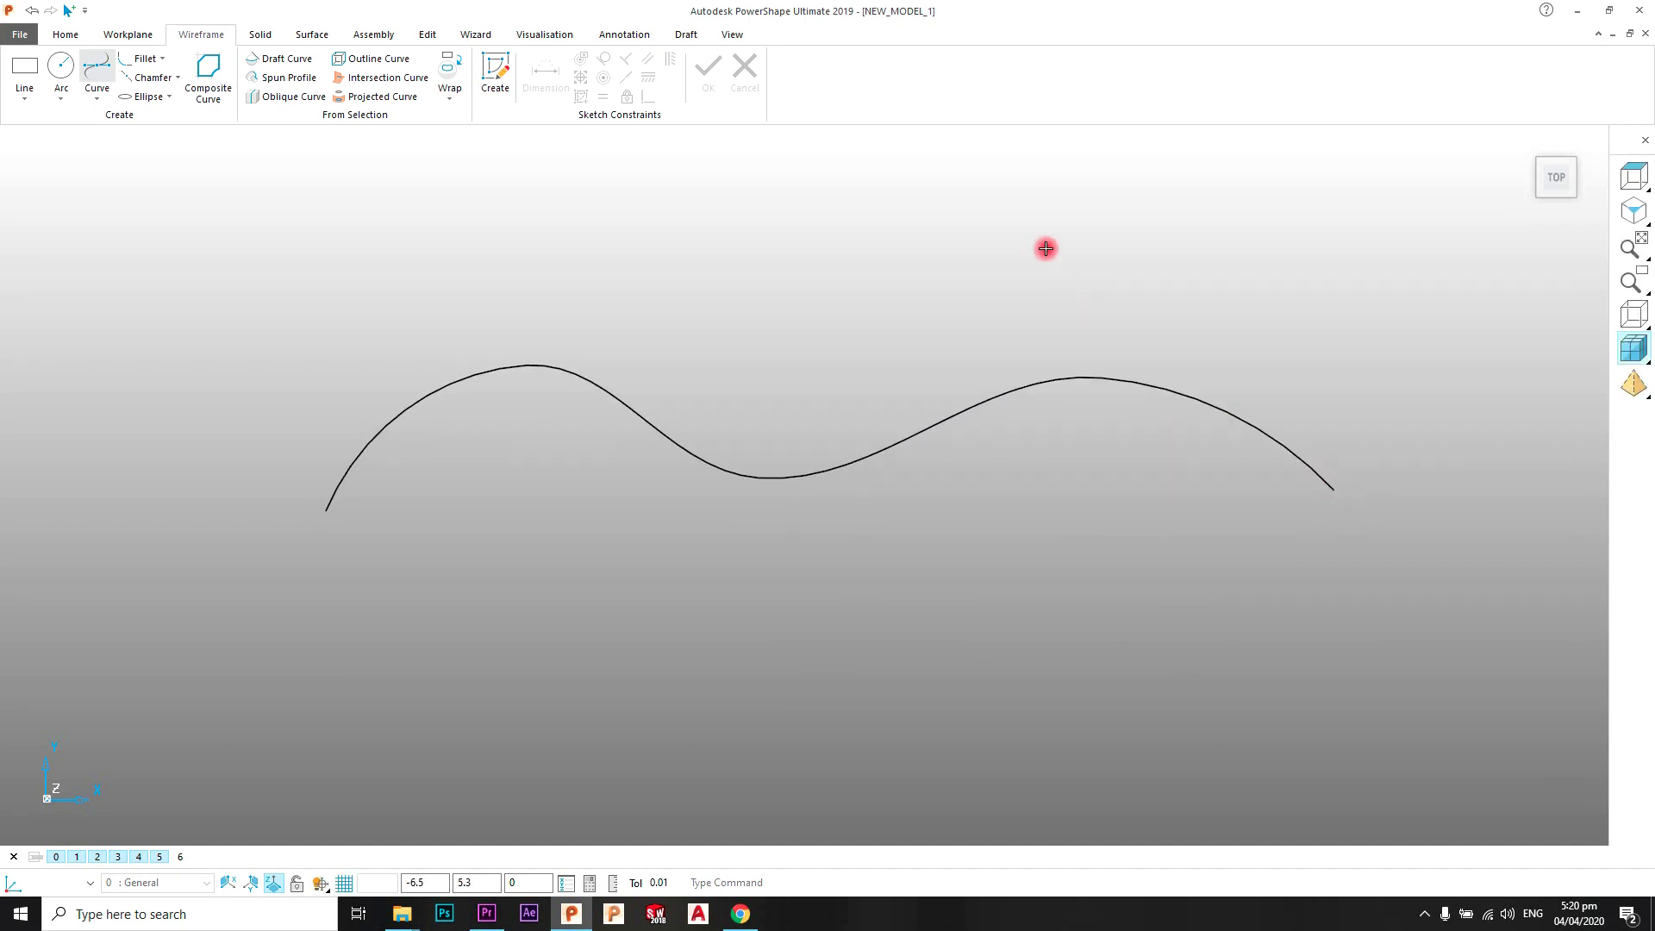
pyautogui.rightClick(1019, 236)
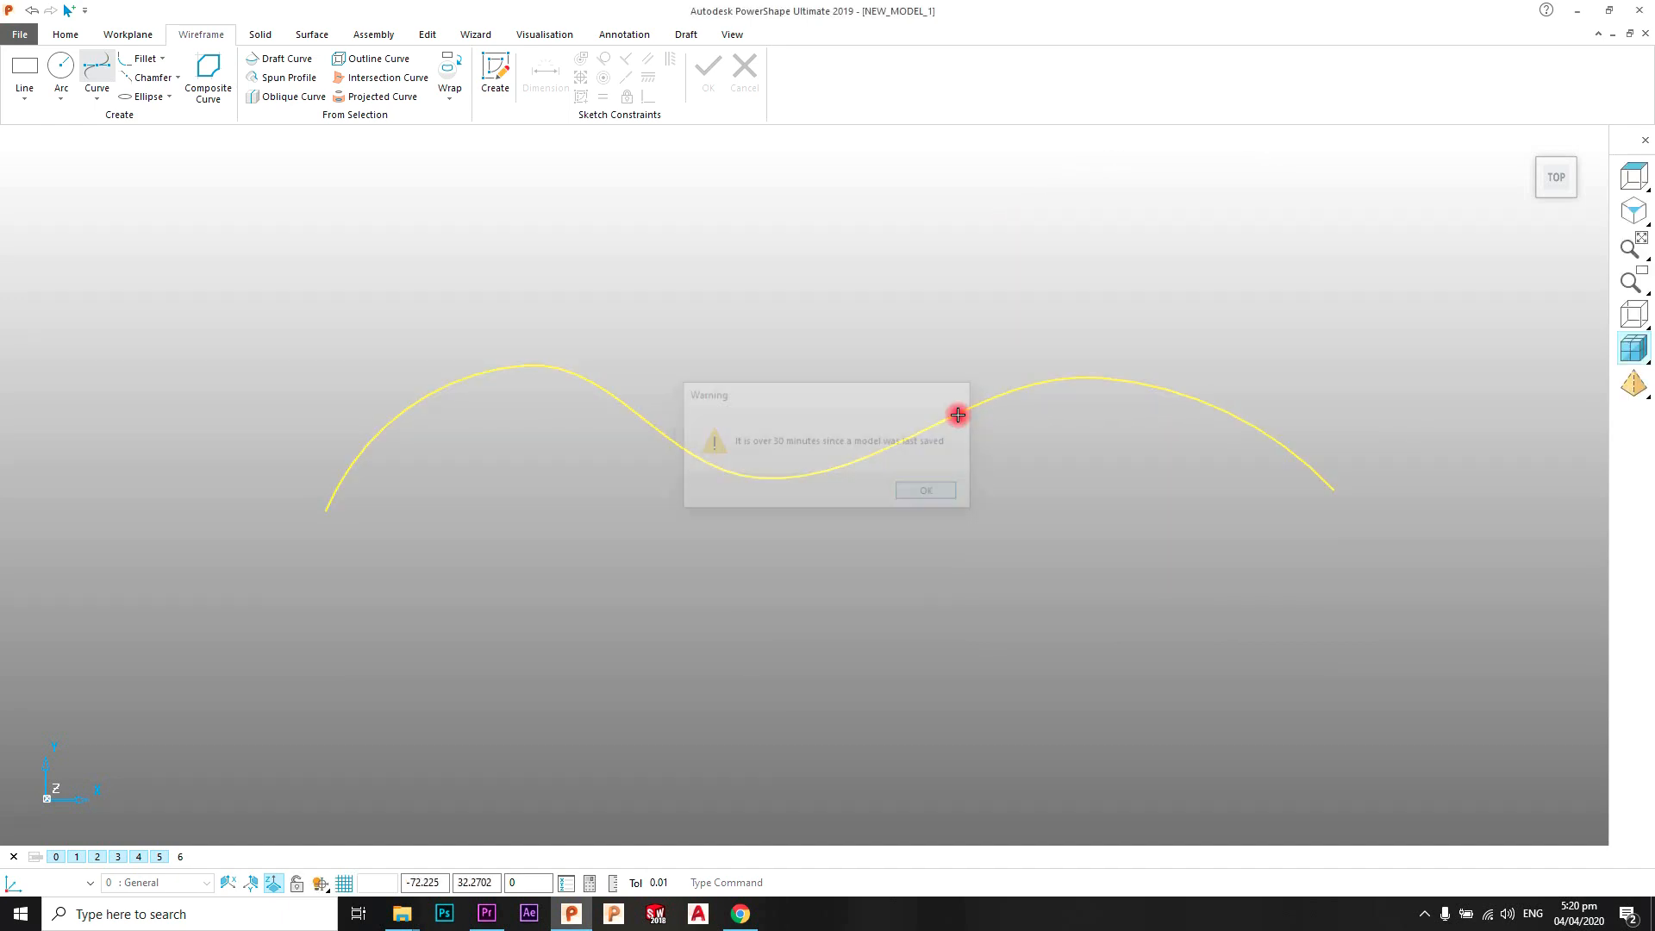
pyautogui.click(953, 489)
pyautogui.click(1052, 241)
# Select the wavy curve and pick its points individually from 5 down to 1 using point selection
pyautogui.scroll(3, 742, 406)
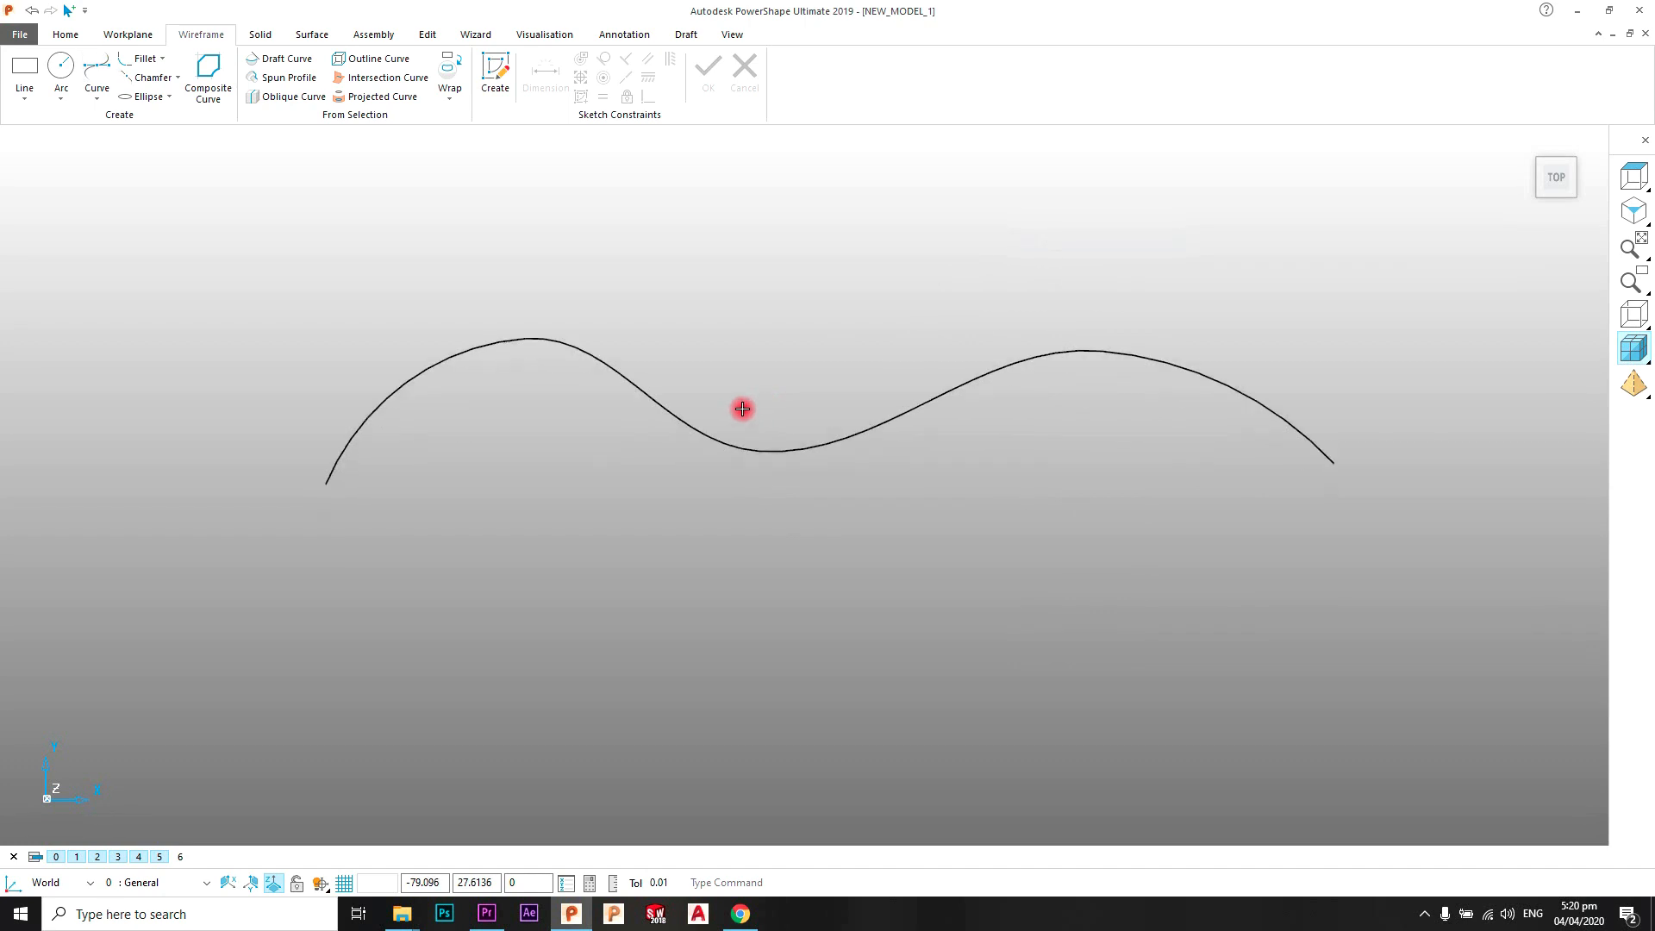
pyautogui.scroll(-3, 780, 380)
pyautogui.click(745, 493)
pyautogui.click(745, 493)
pyautogui.click(793, 38)
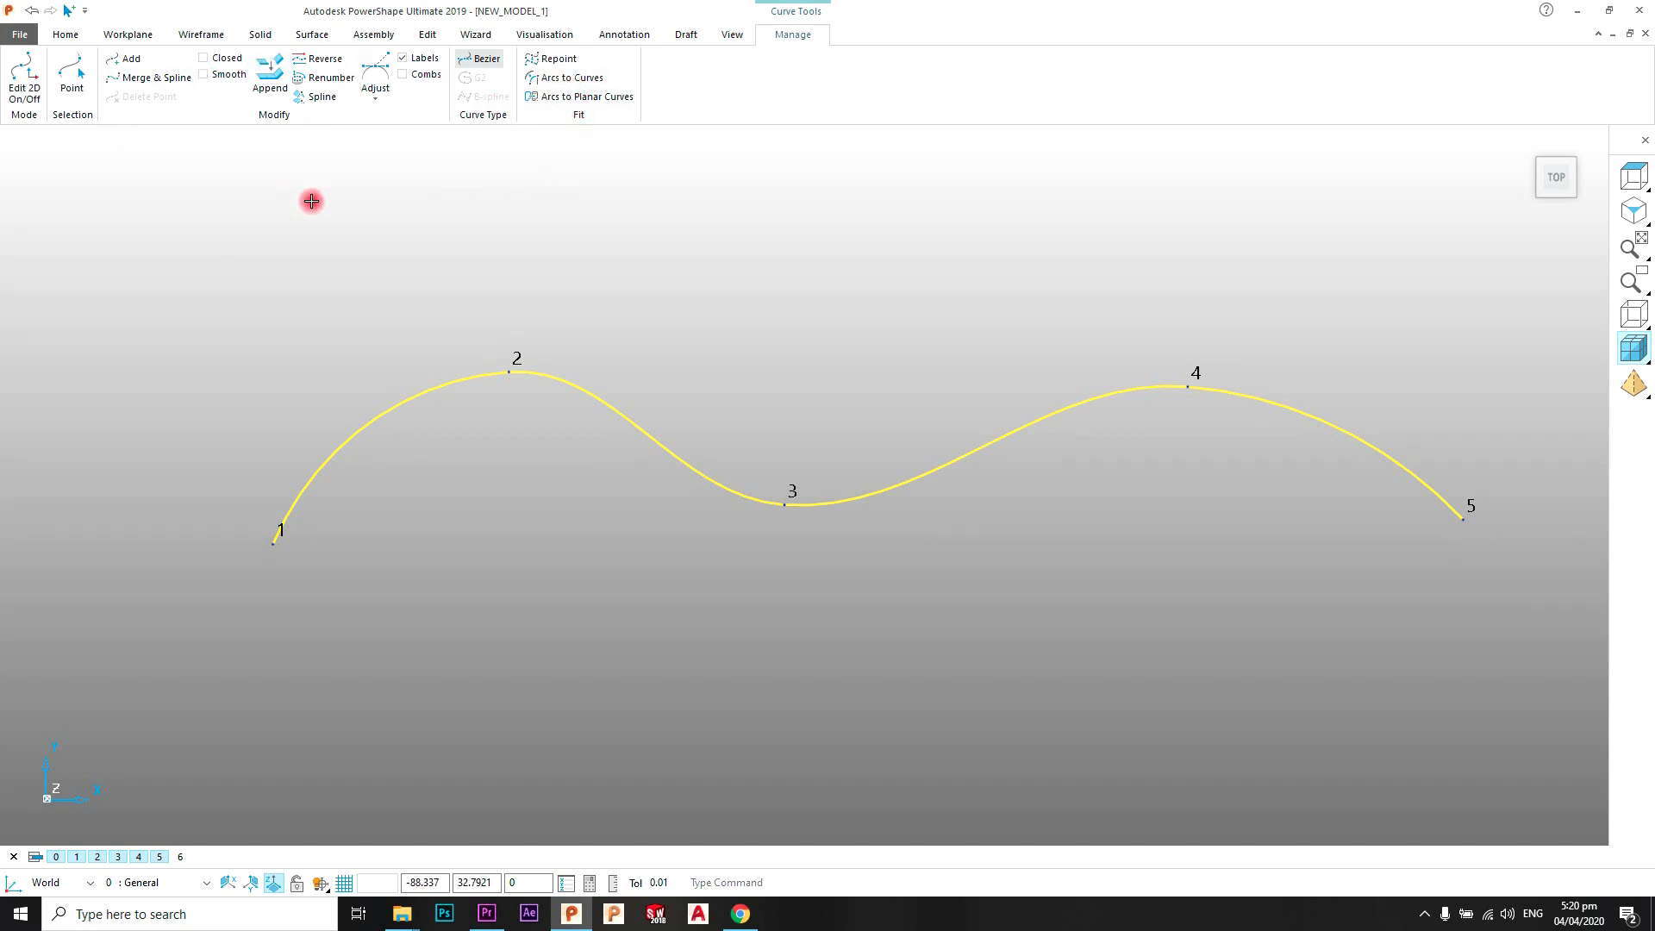
pyautogui.click(75, 79)
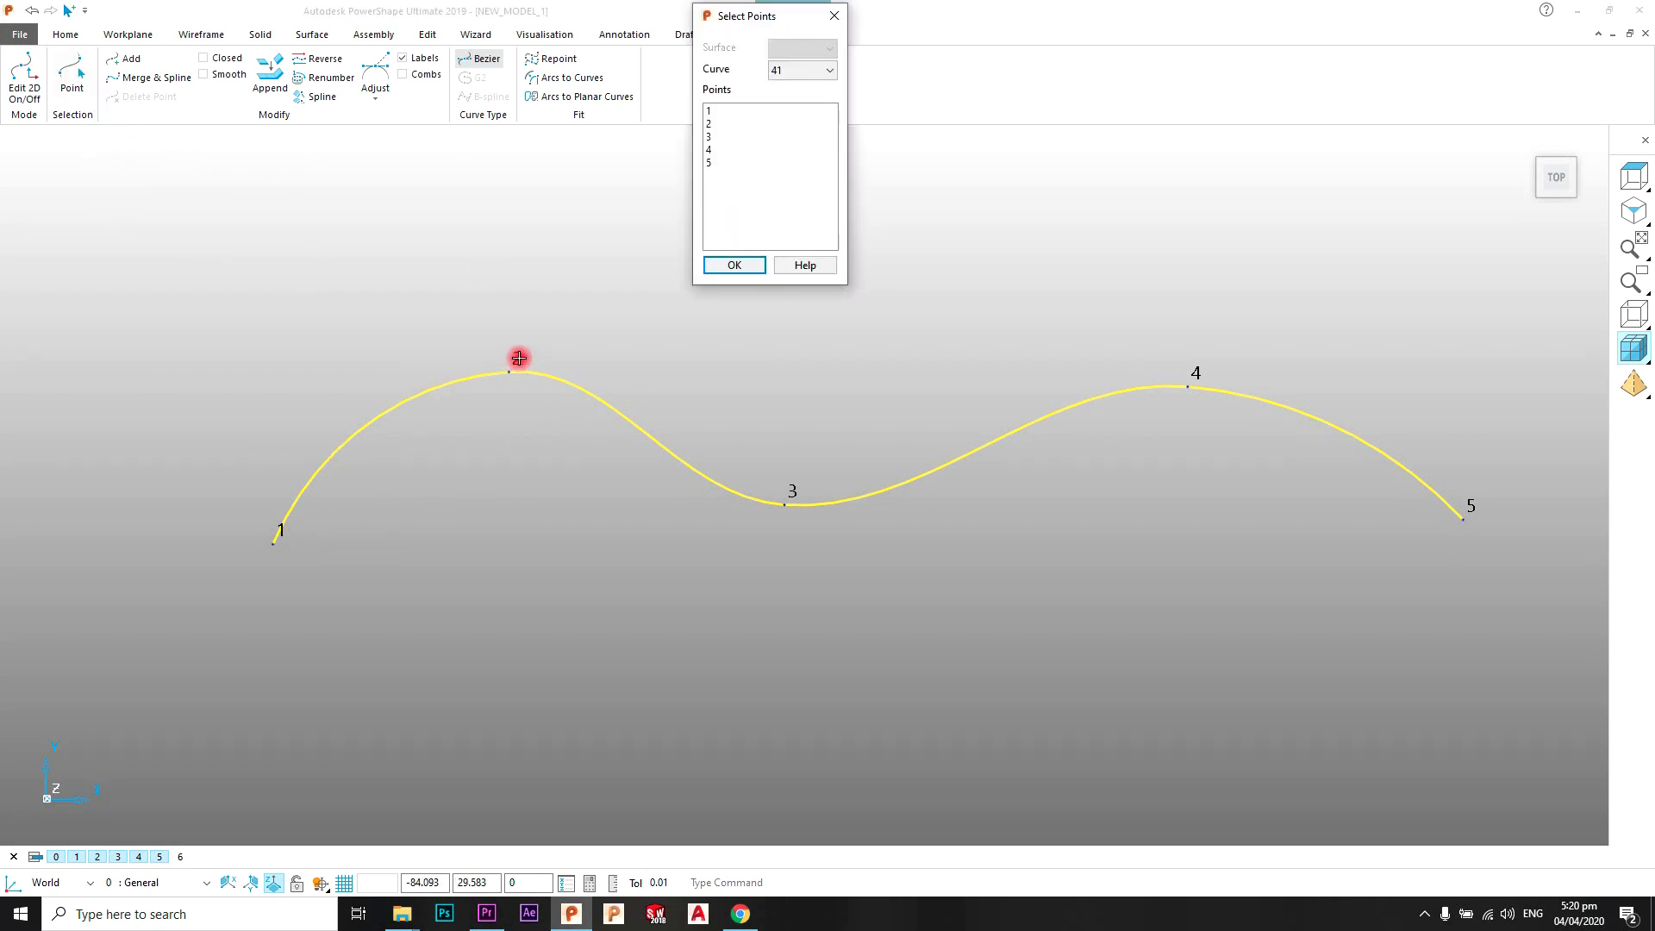
pyautogui.click(711, 165)
pyautogui.click(731, 148)
pyautogui.click(731, 136)
pyautogui.click(730, 126)
pyautogui.click(728, 111)
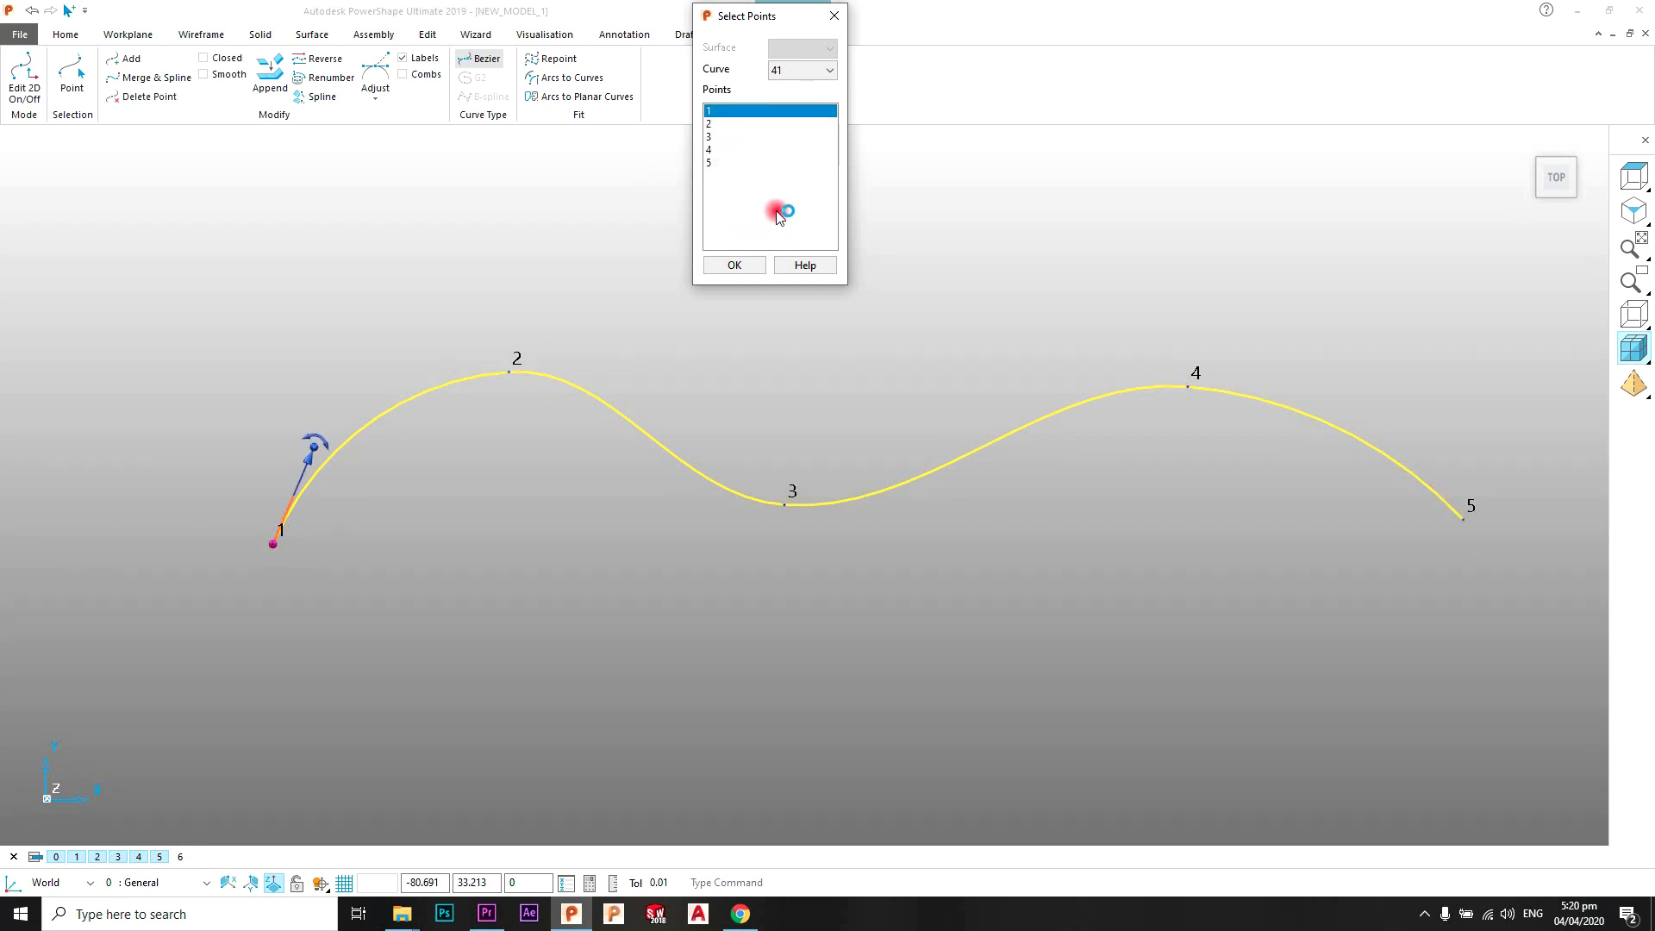
pyautogui.click(762, 270)
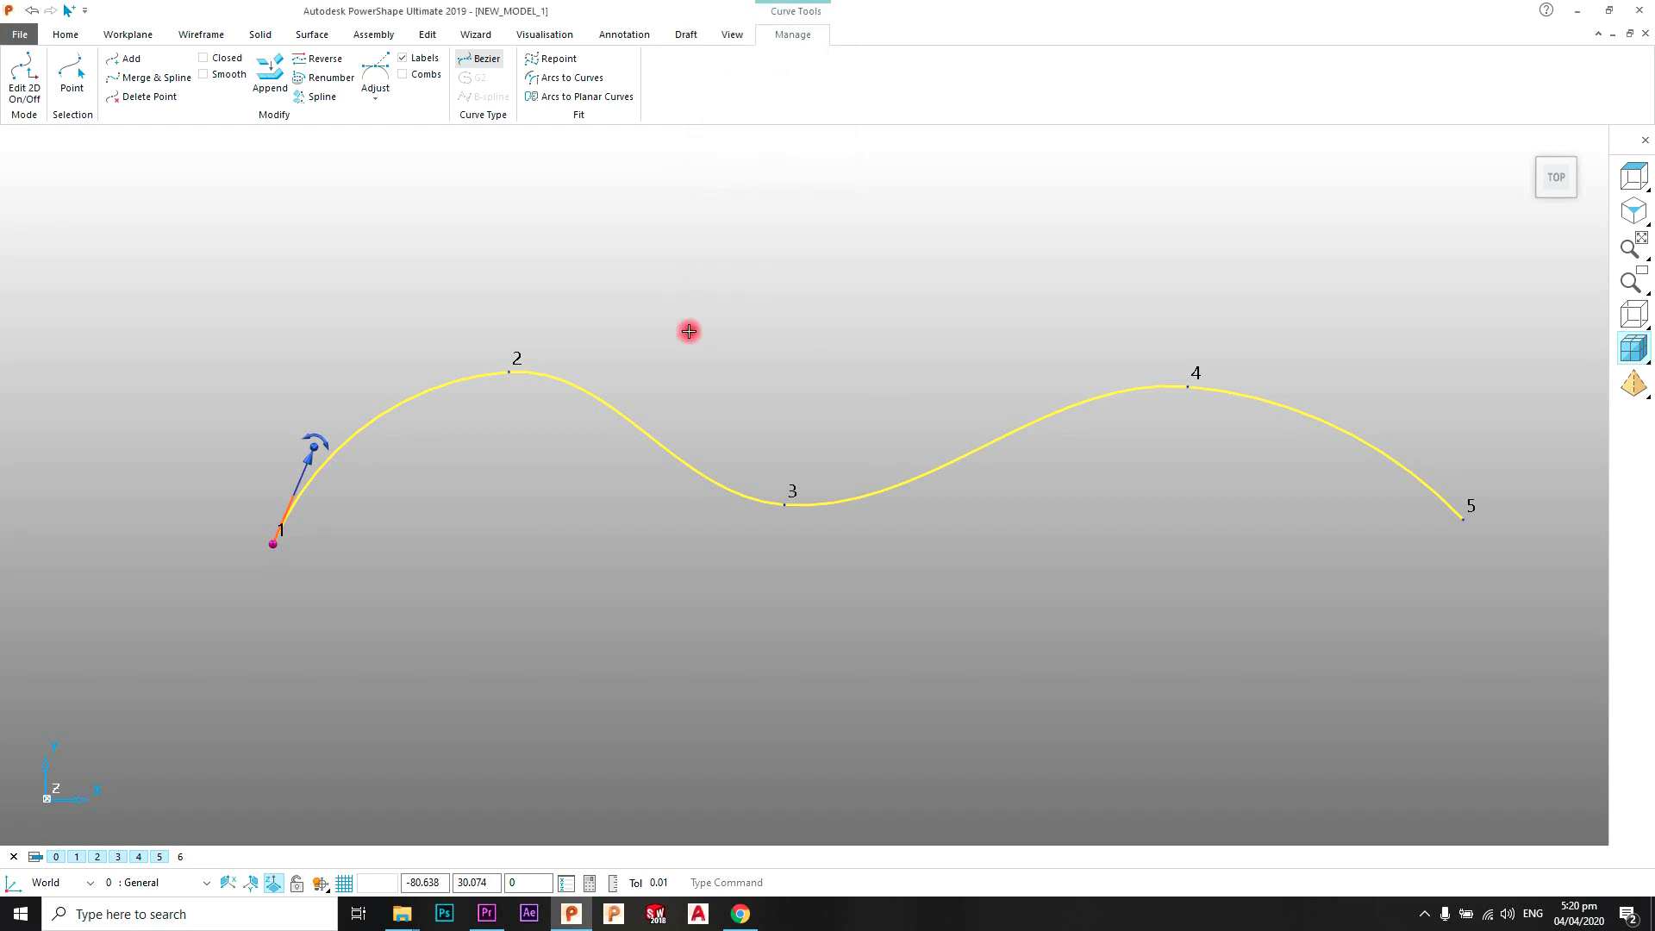
# Insert a point into the curve at parameter value 1.5
pyautogui.click(664, 349)
pyautogui.click(476, 372)
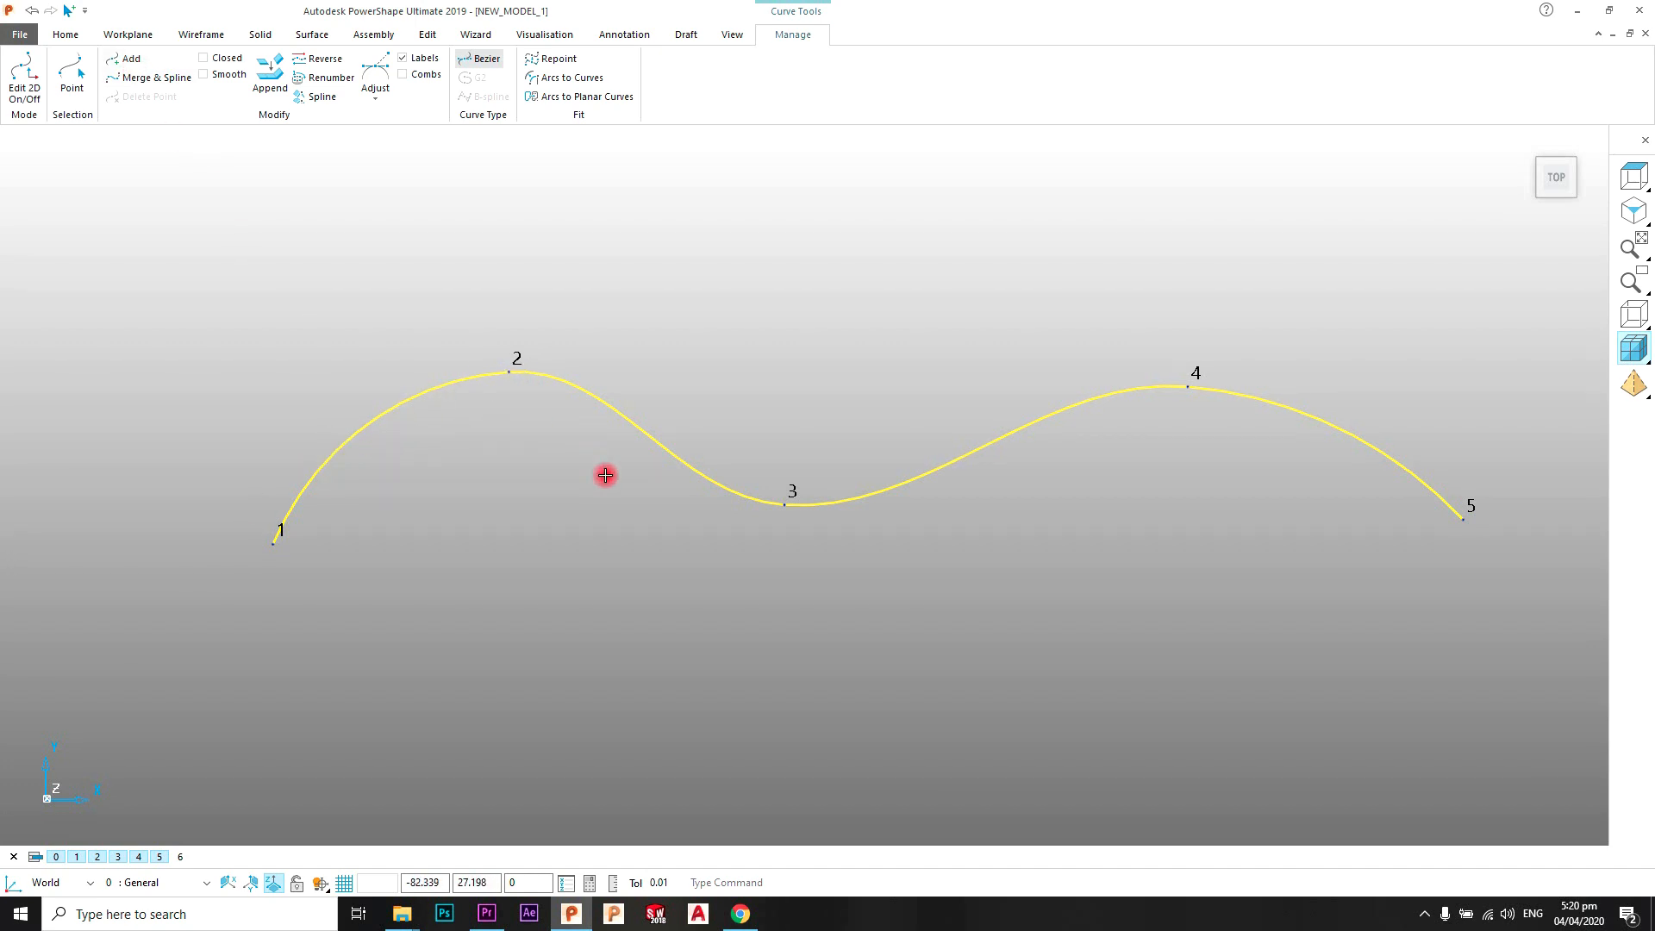
pyautogui.click(131, 60)
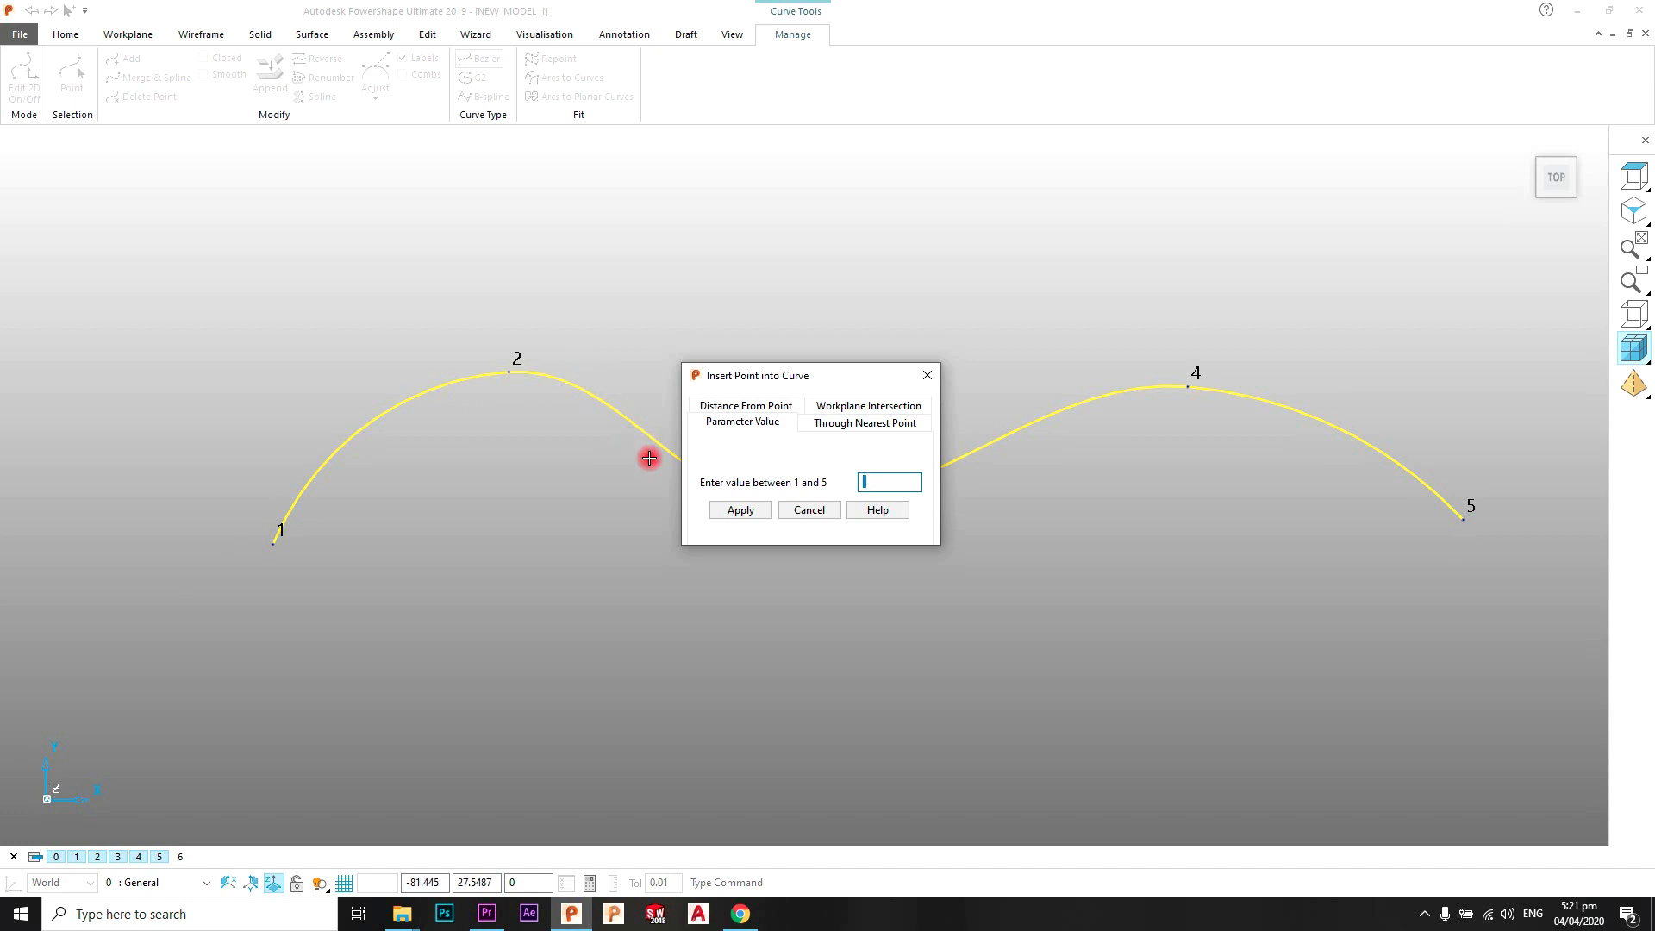
pyautogui.click(740, 511)
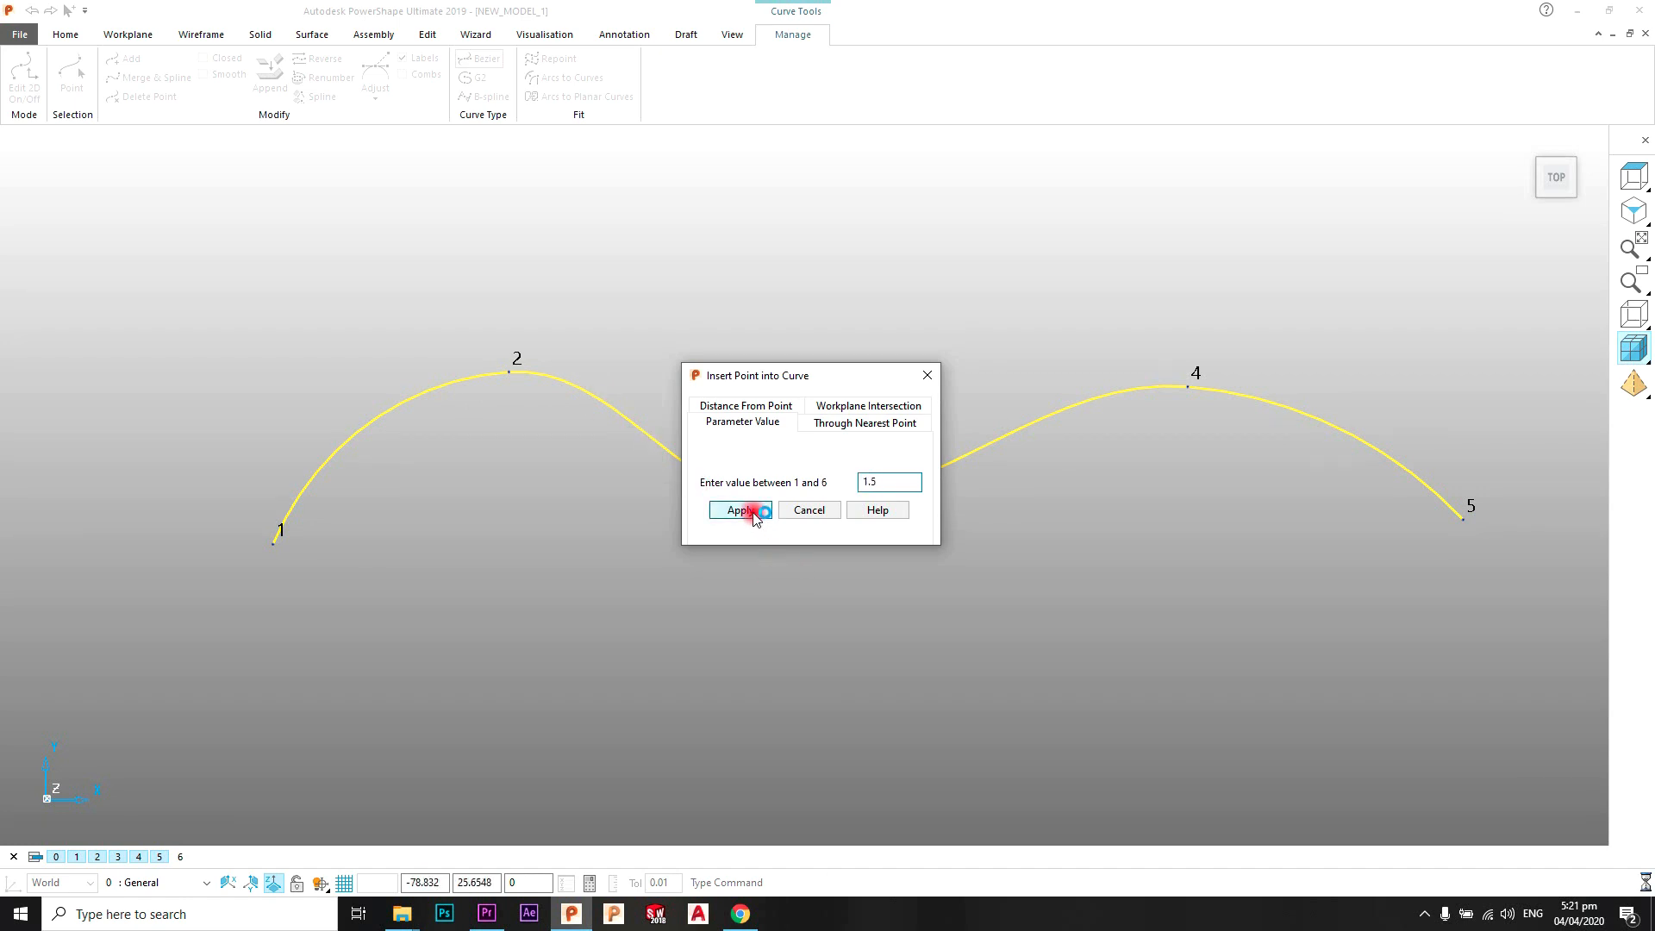
pyautogui.click(810, 511)
pyautogui.click(346, 380)
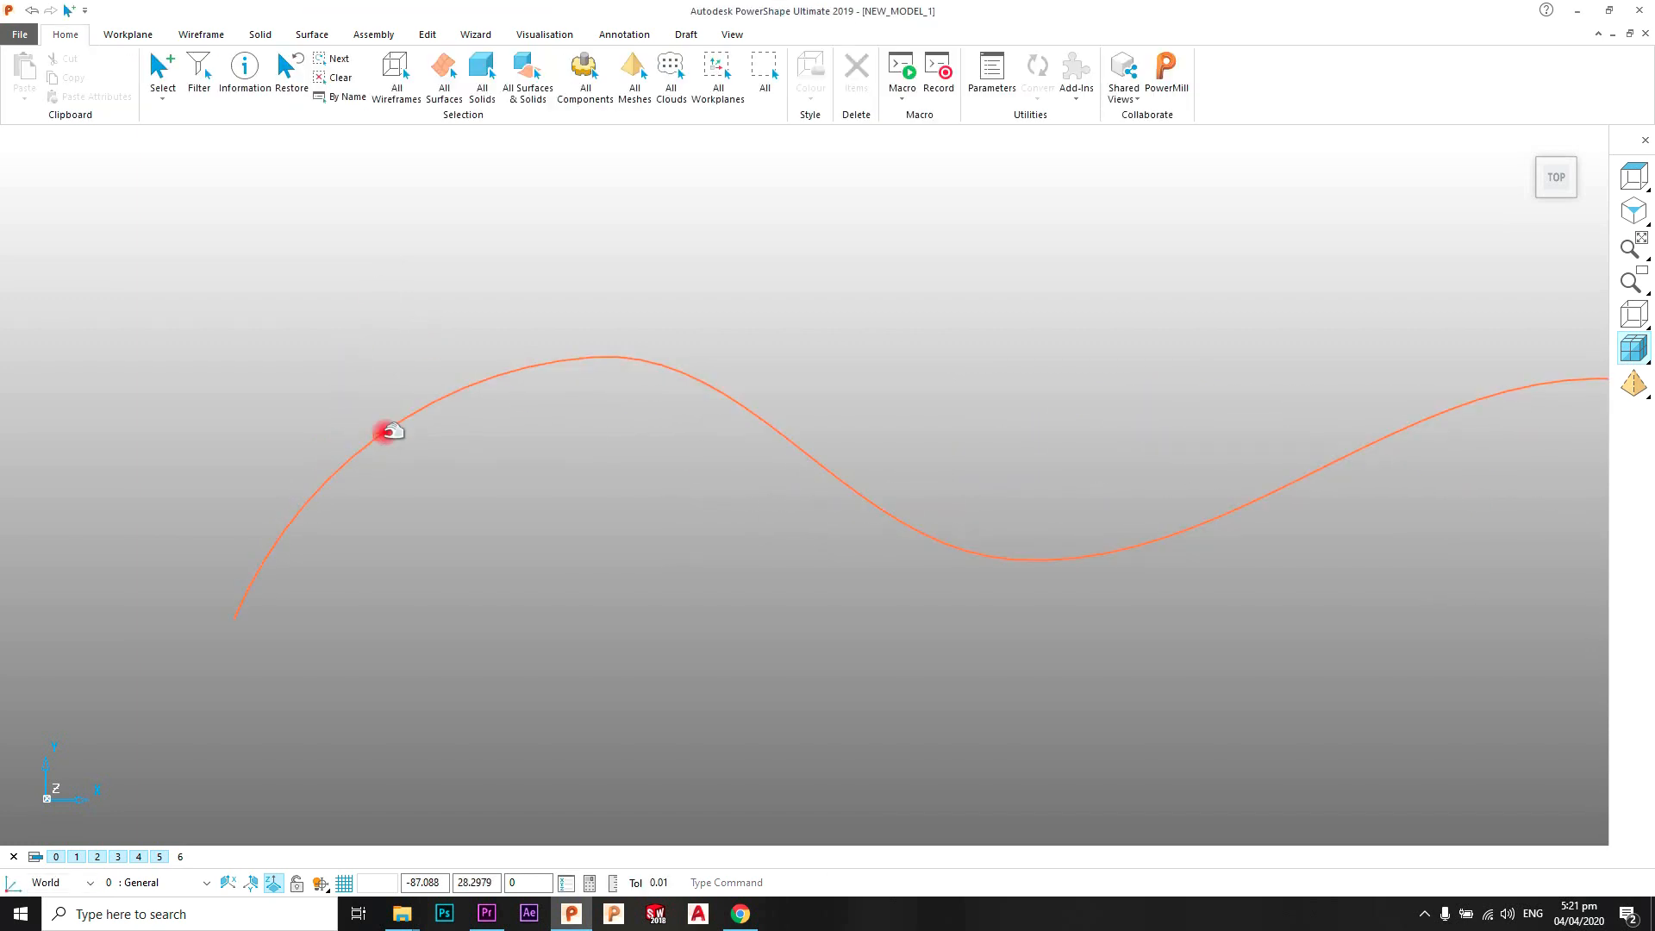
# Select the curve and apply Merge & Spline to it three times
pyautogui.doubleClick(389, 431)
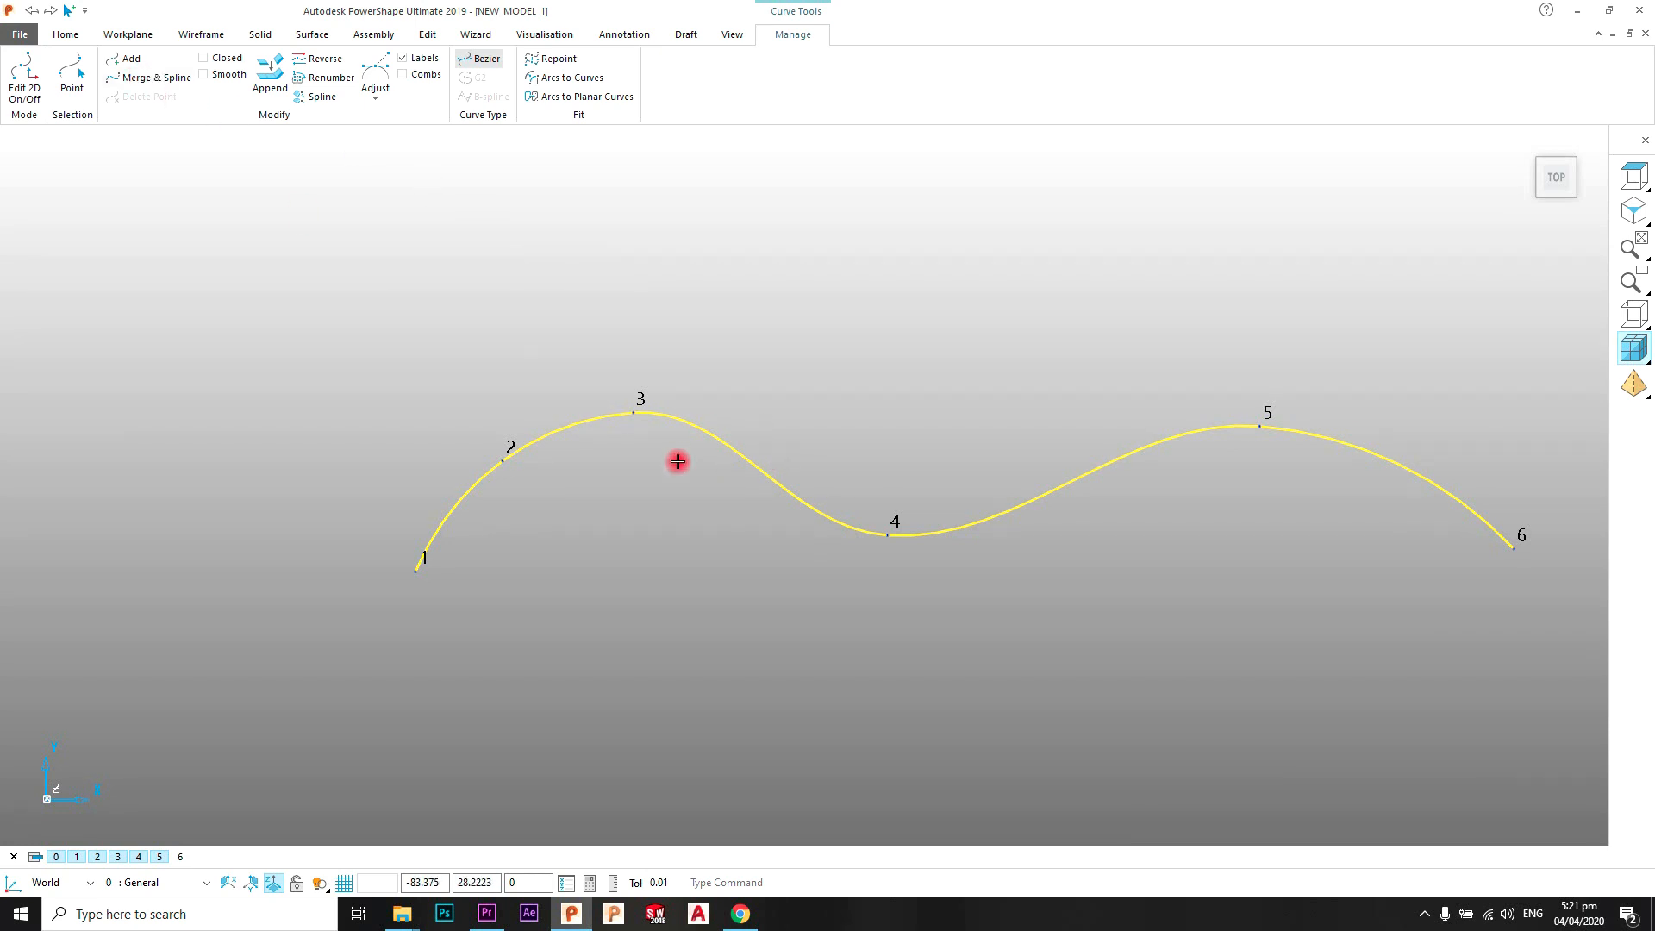
pyautogui.click(159, 77)
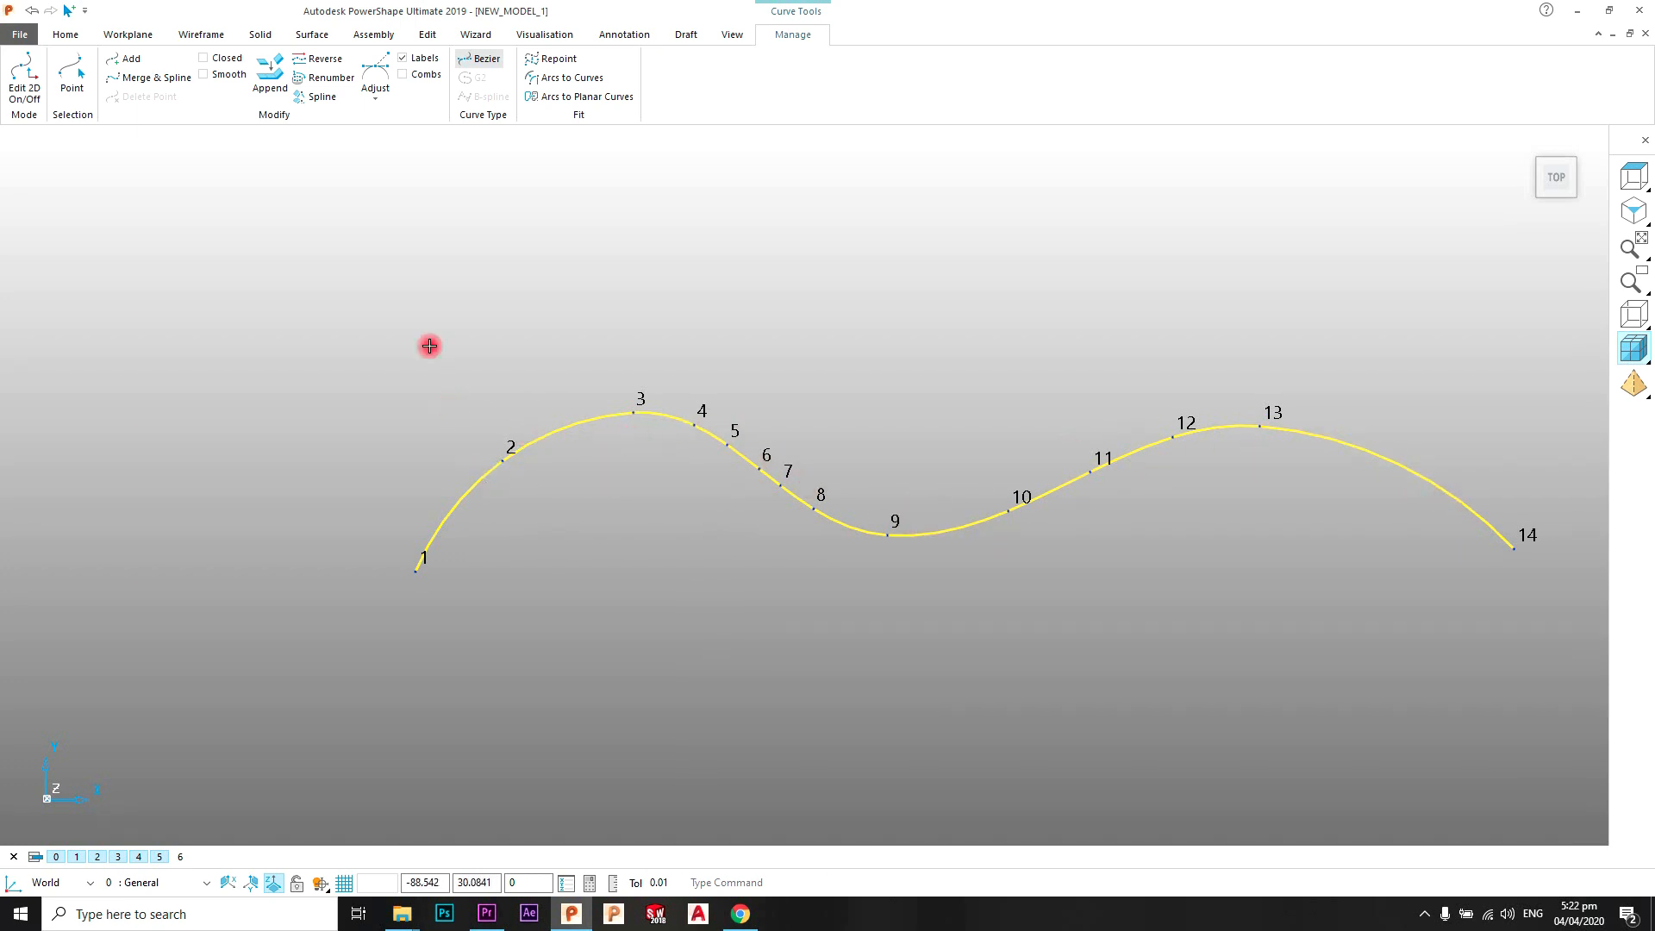
pyautogui.click(164, 80)
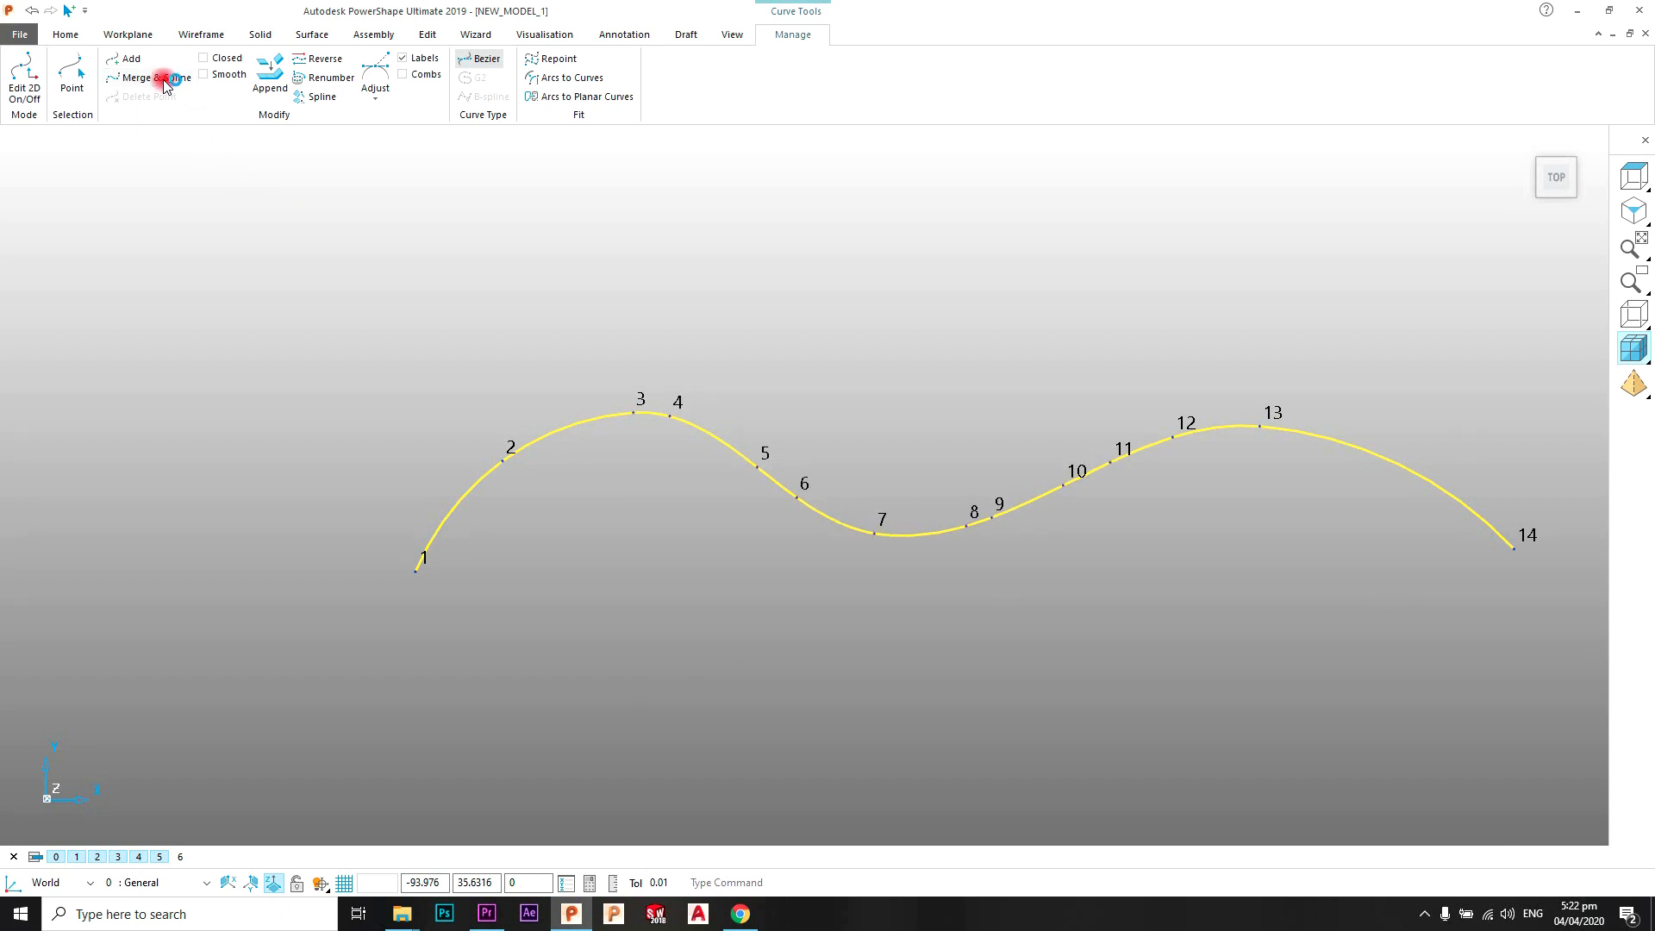
pyautogui.click(165, 81)
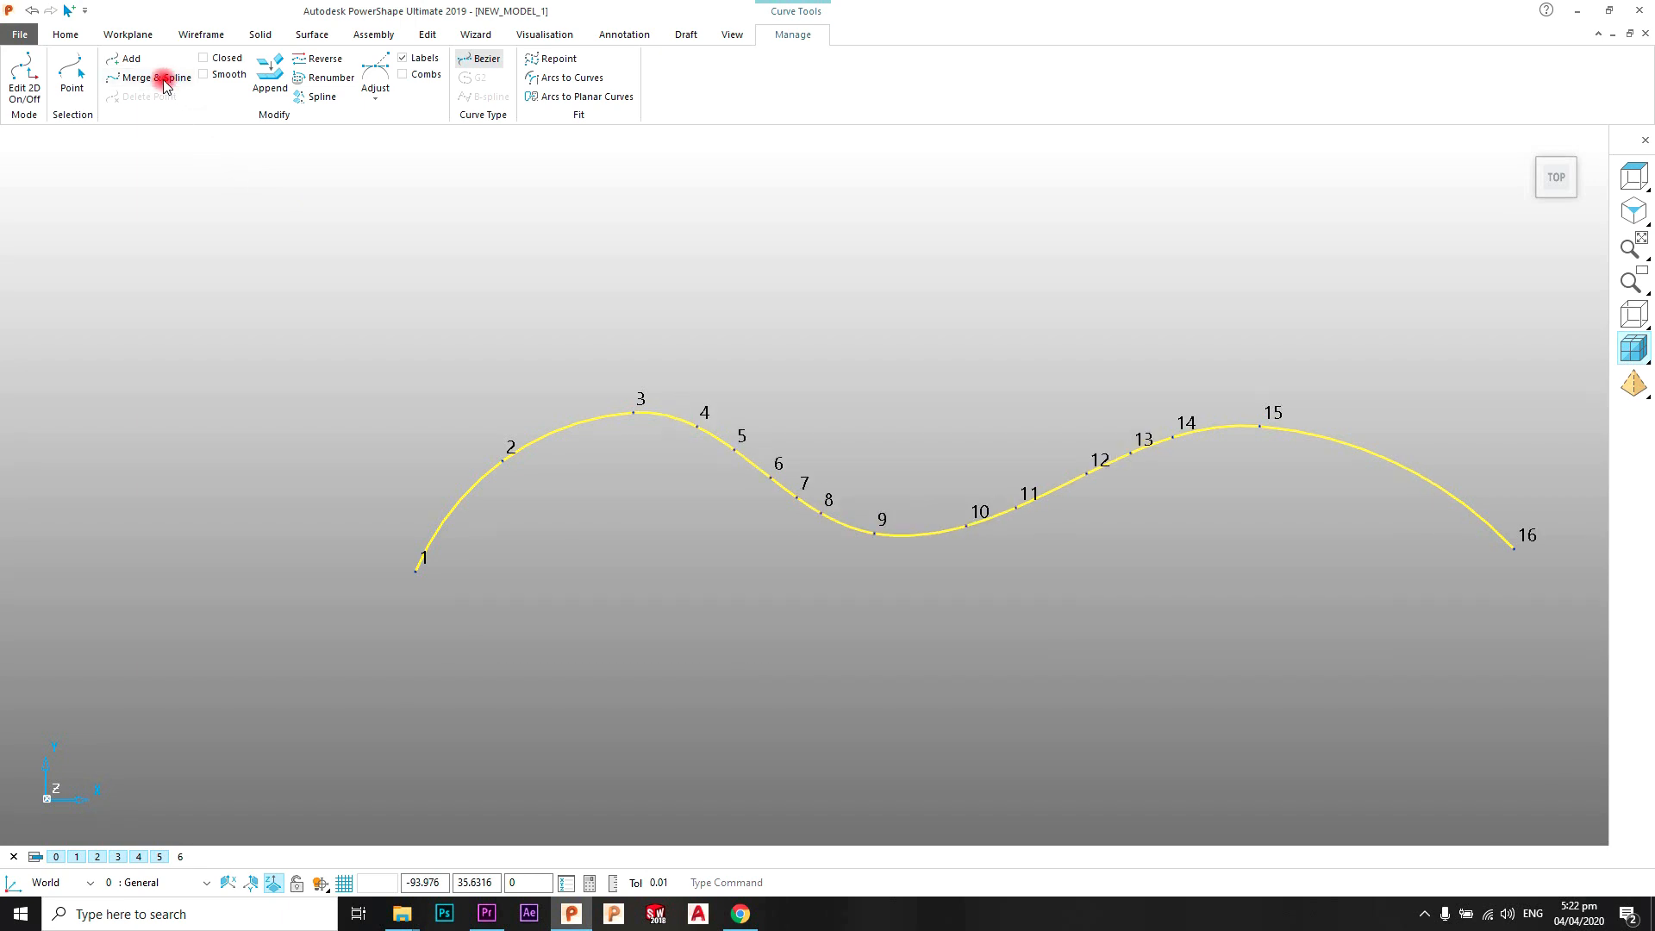
pyautogui.click(544, 292)
# Delete point 5 at the lowest part of the curve's dip
pyautogui.scroll(2, 591, 473)
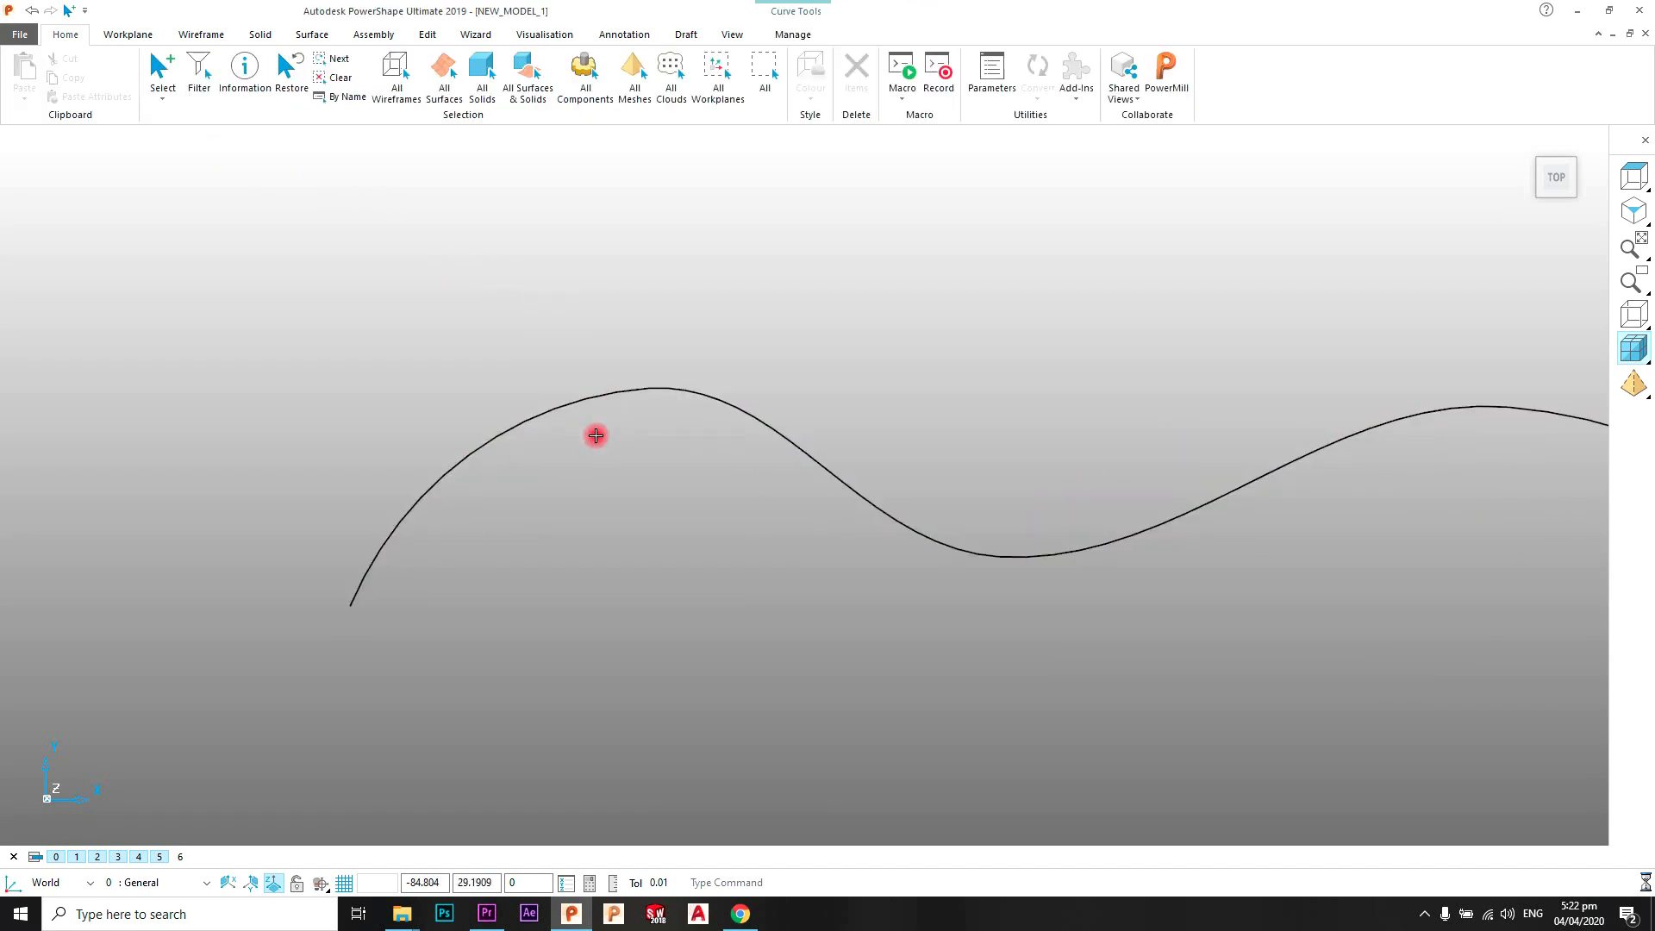
pyautogui.click(596, 435)
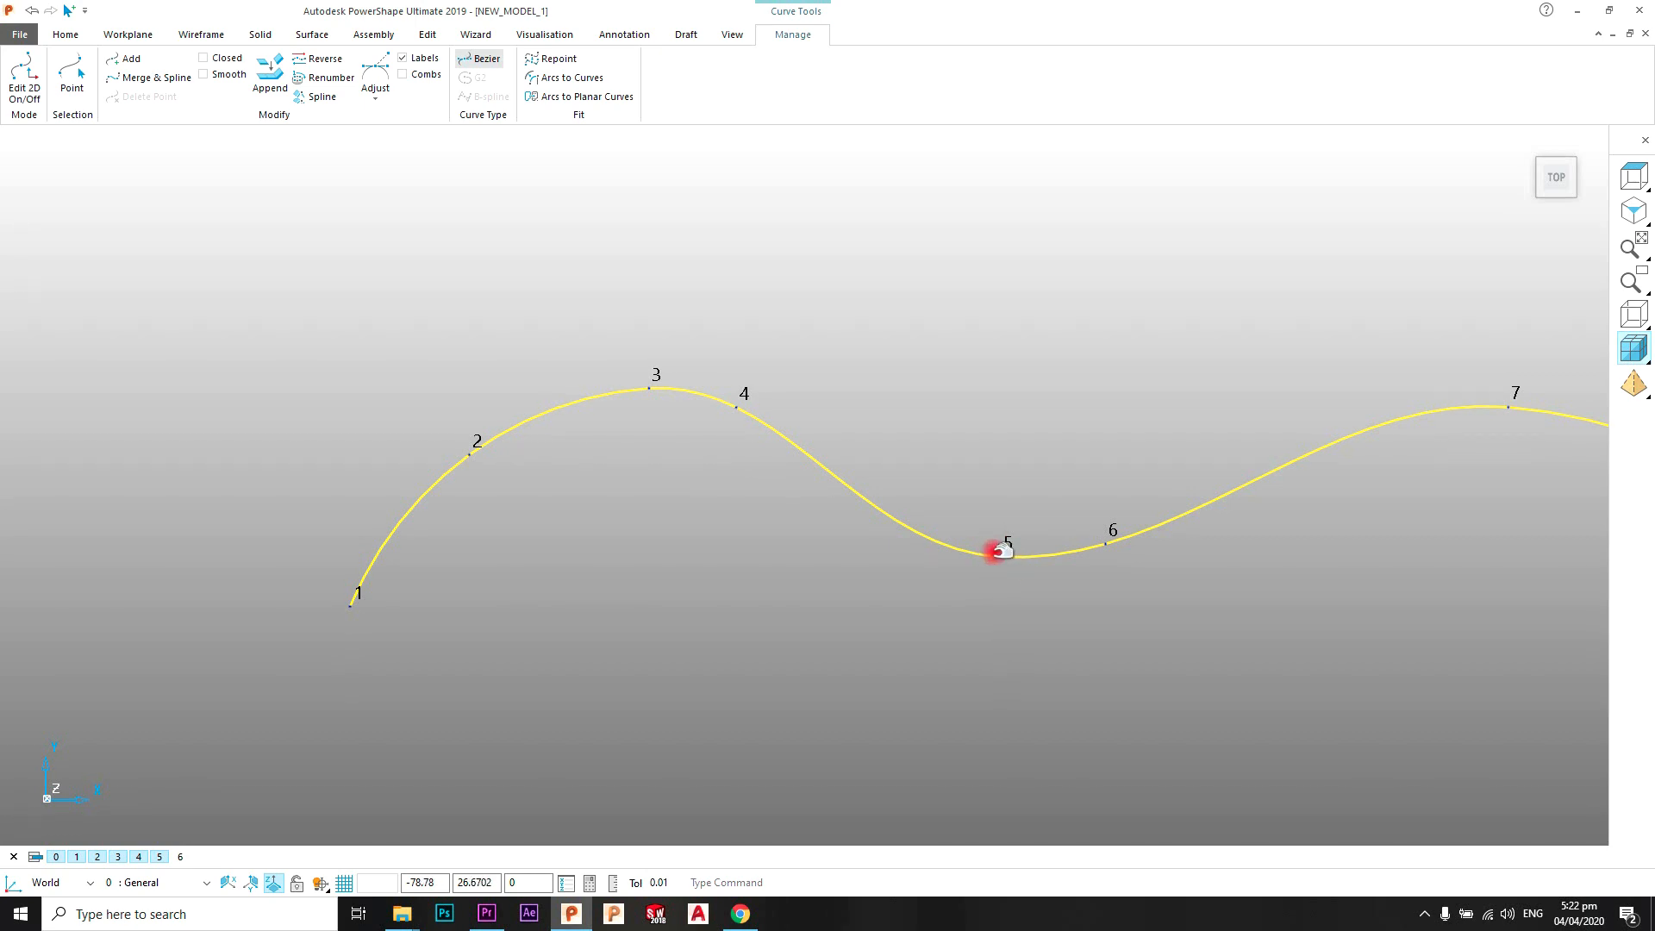
pyautogui.click(1000, 556)
pyautogui.keyDown('shift'); pyautogui.moveTo(1053, 454); pyautogui.dragTo(952, 435, button='middle'); pyautogui.keyUp('shift')
pyautogui.click(148, 97)
pyautogui.scroll(-5, 962, 460)
pyautogui.keyDown('shift'); pyautogui.moveTo(950, 464); pyautogui.dragTo(862, 472, button='middle'); pyautogui.keyUp('shift')
pyautogui.scroll(2, 833, 503)
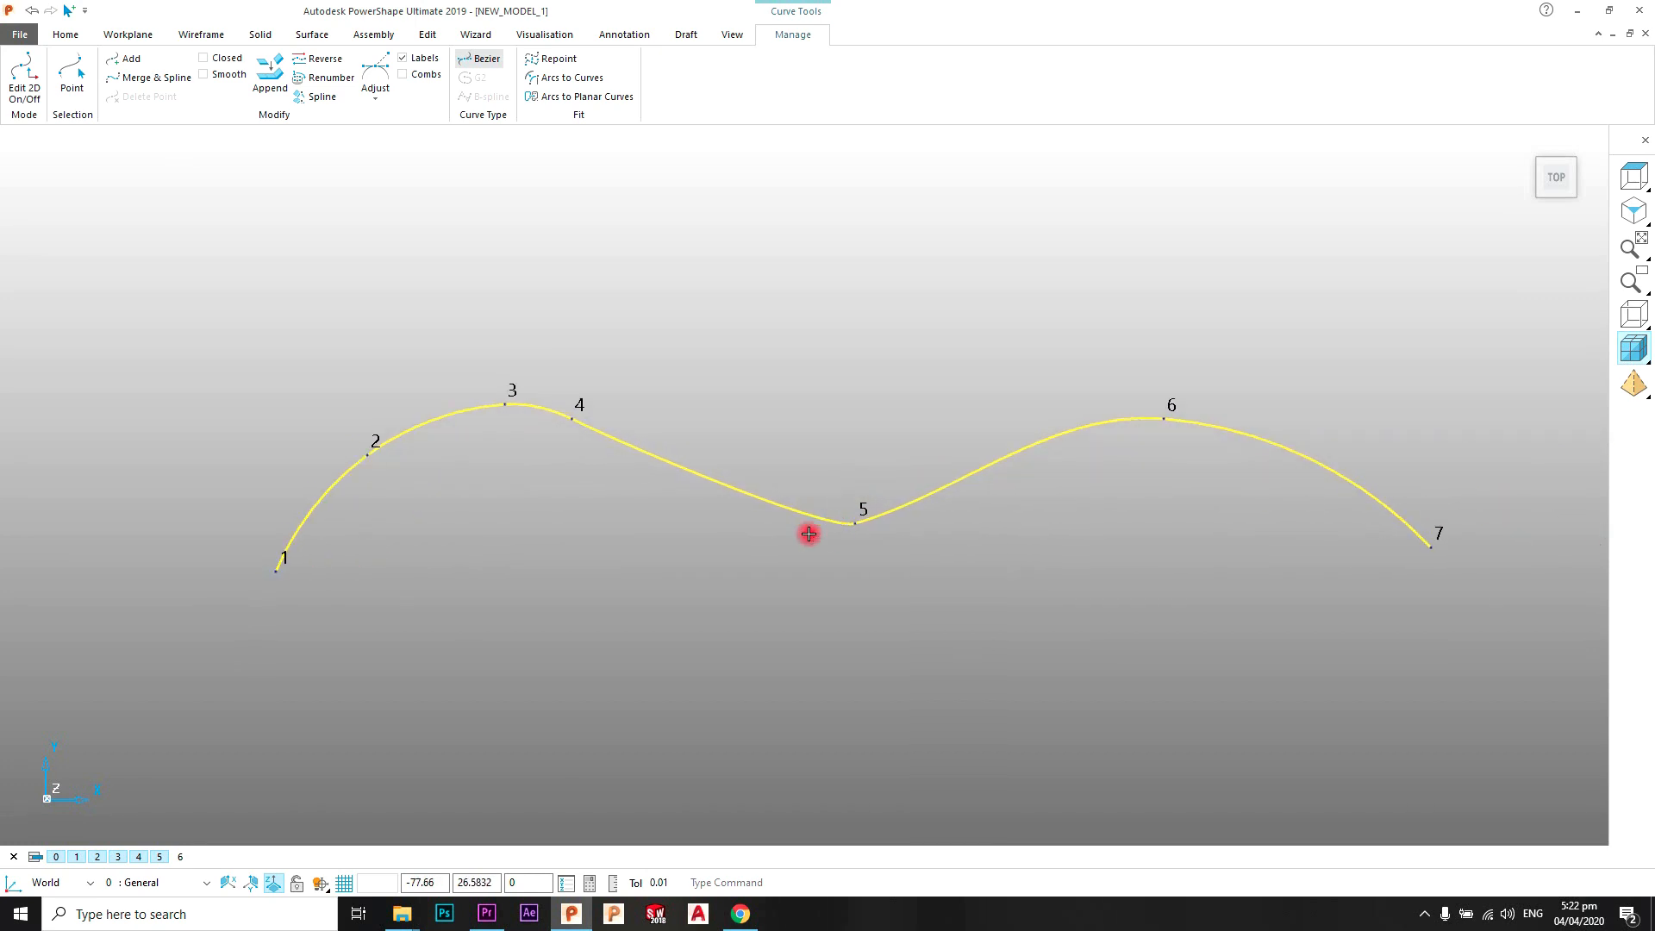
# Try closing the curve with smoothing enabled, and set it back to open
pyautogui.scroll(-1, 780, 451)
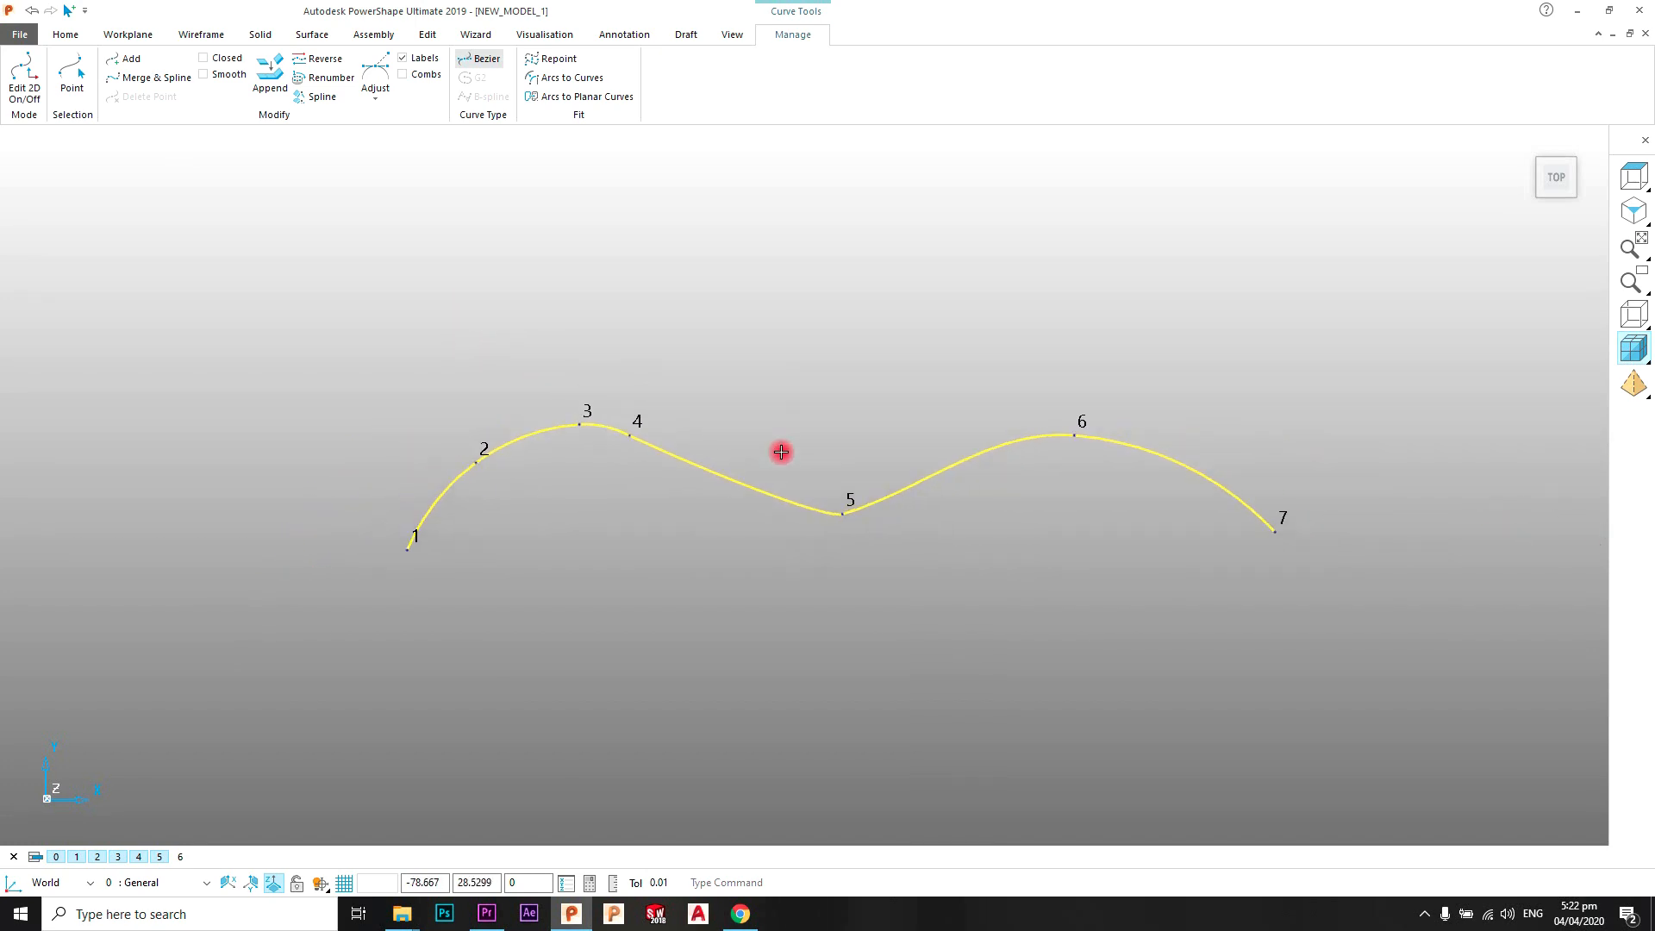
pyautogui.keyDown('shift'); pyautogui.moveTo(862, 451); pyautogui.dragTo(844, 425, button='middle'); pyautogui.keyUp('shift')
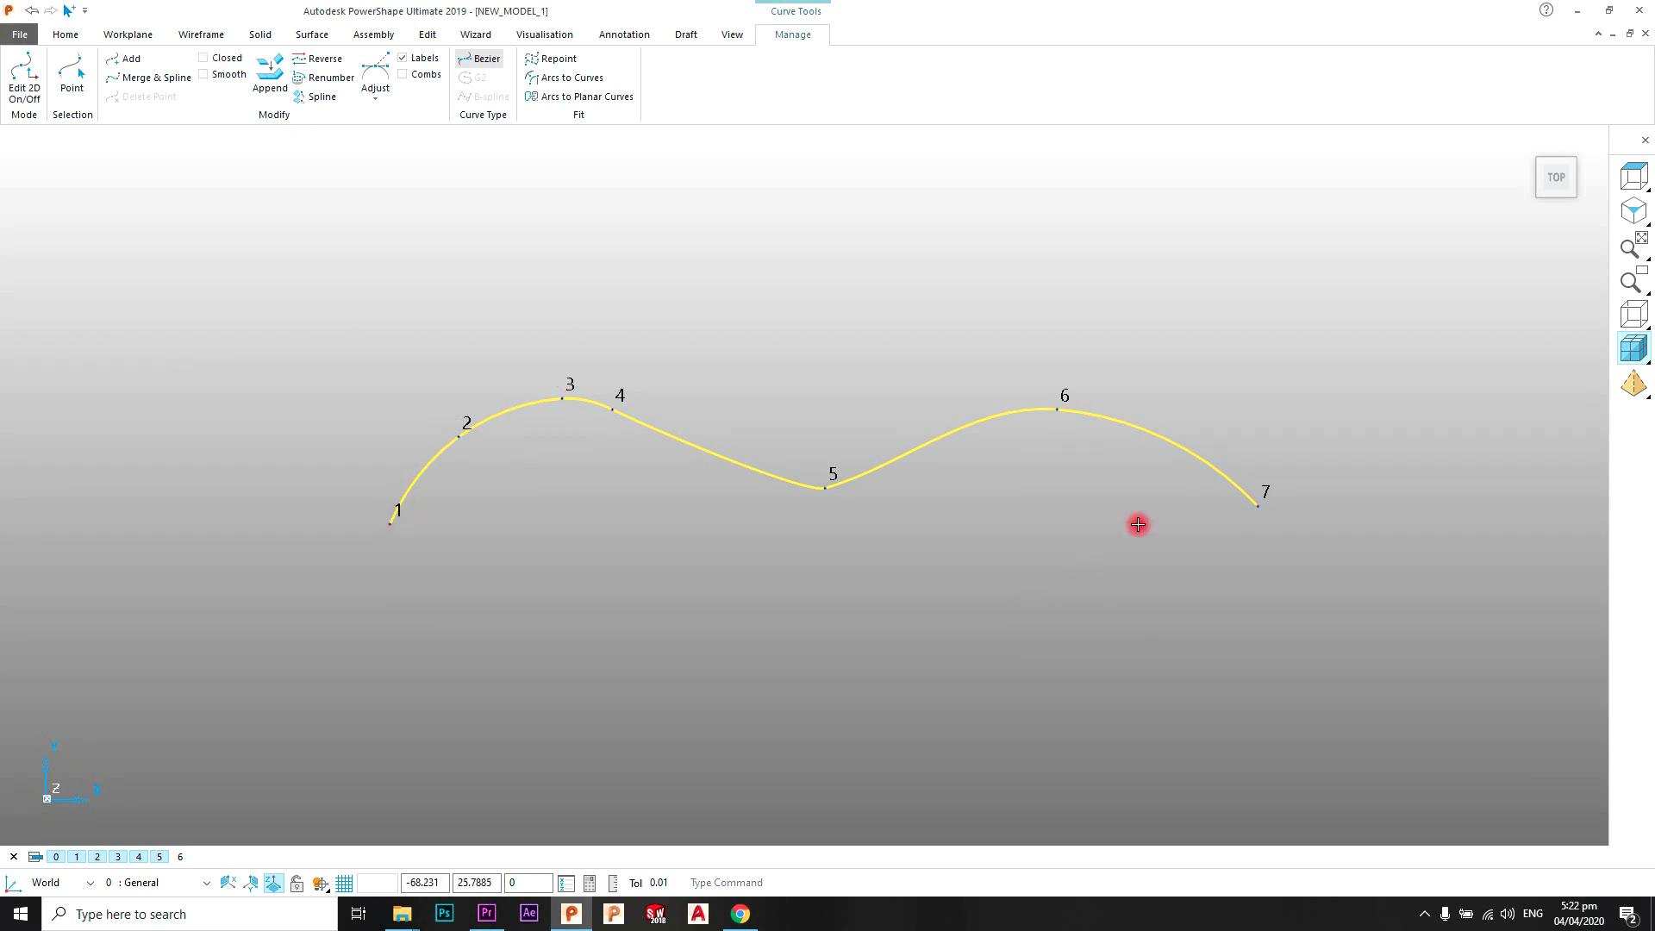
pyautogui.click(204, 58)
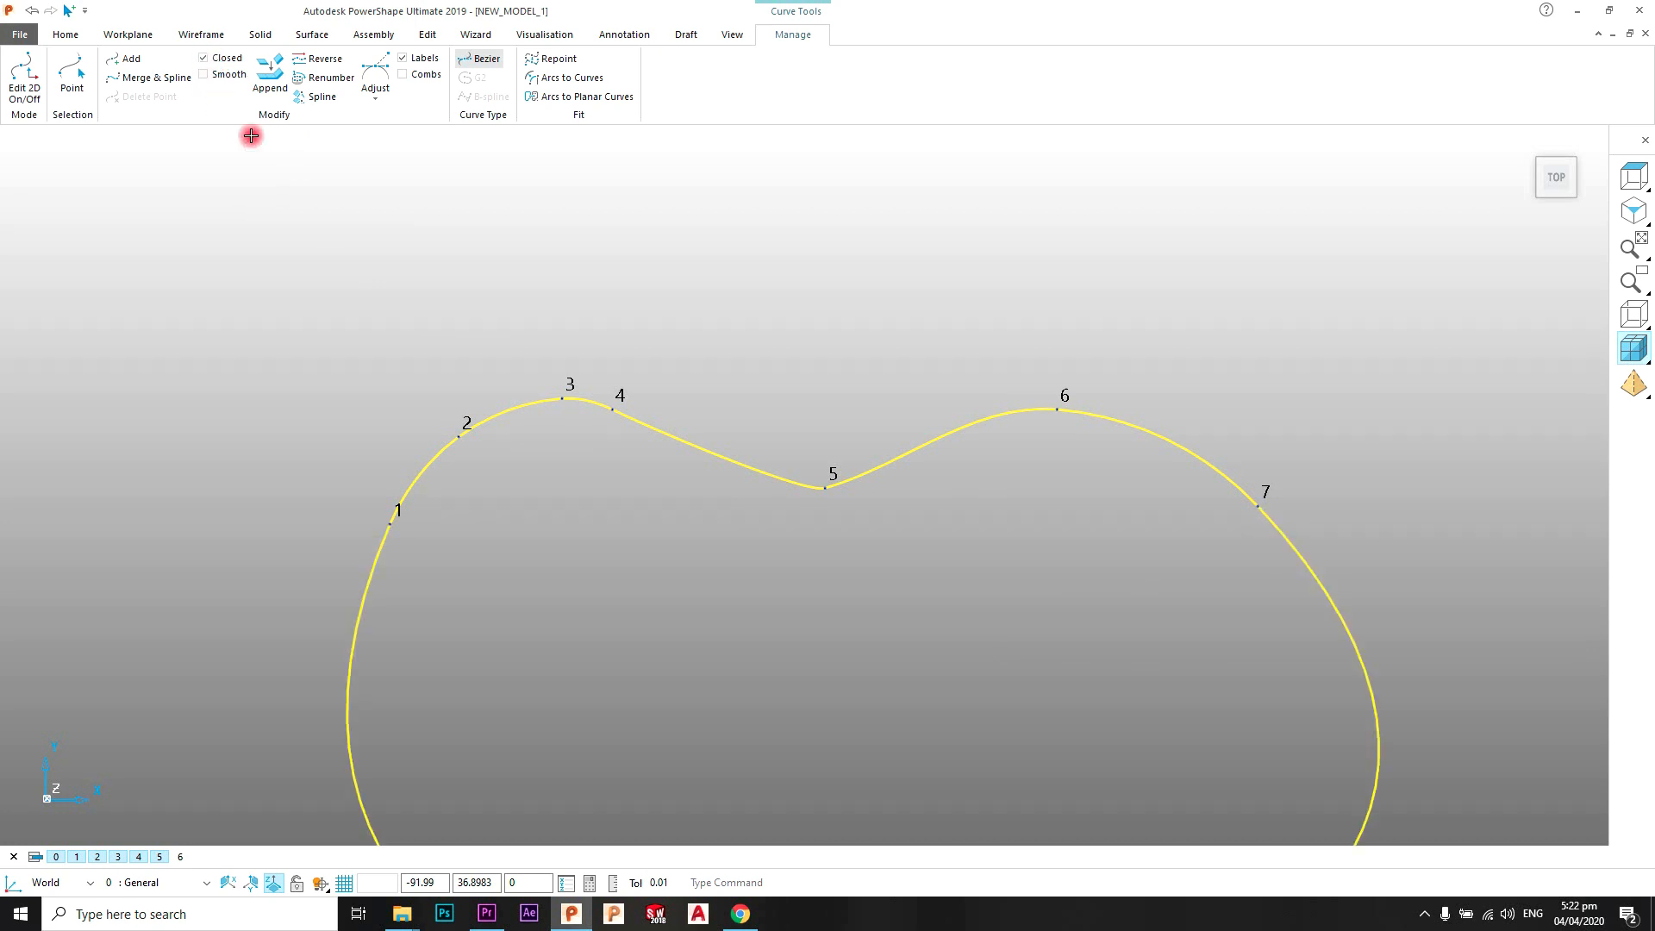
pyautogui.scroll(-3, 989, 448)
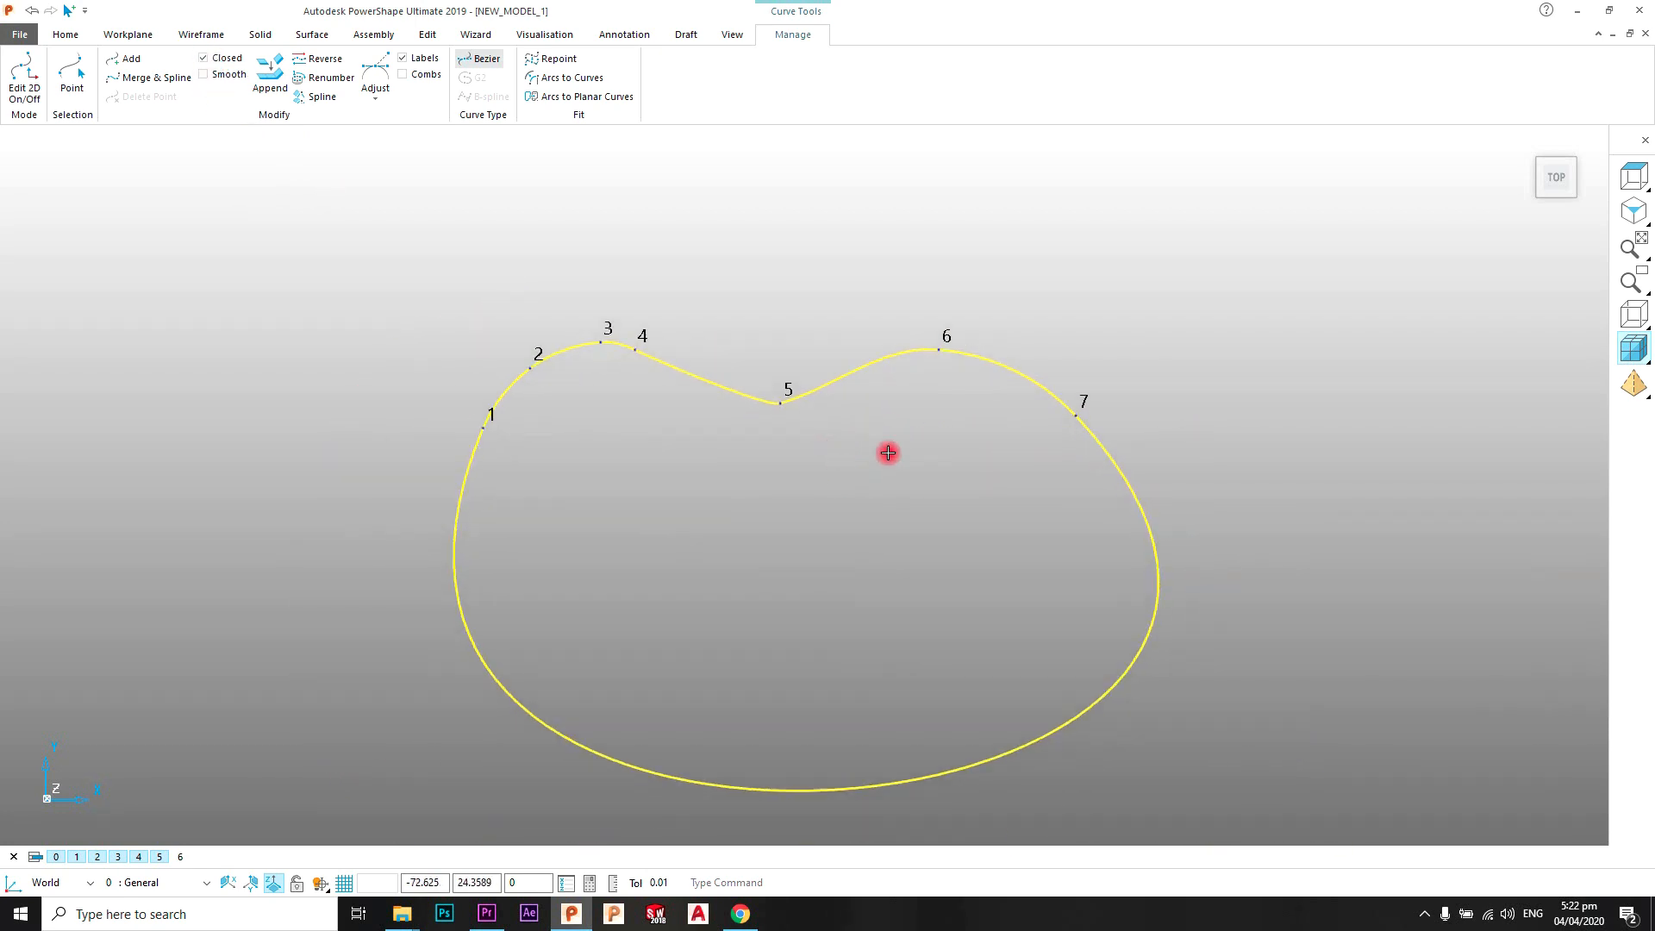
pyautogui.scroll(1, 737, 404)
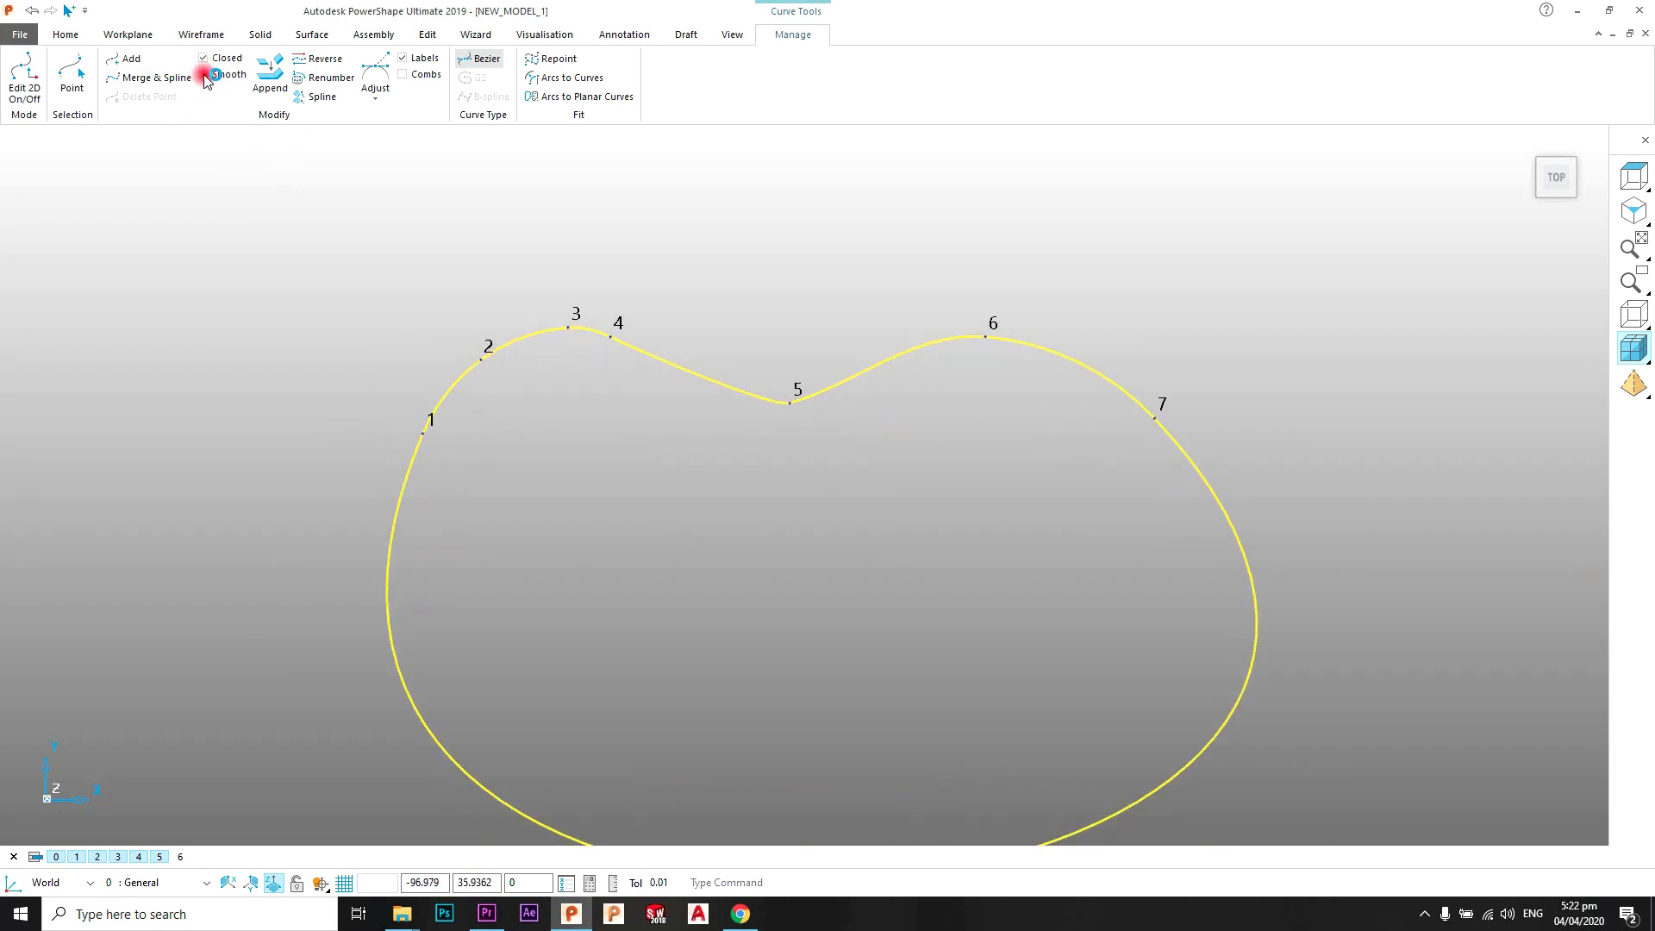
pyautogui.scroll(-1, 913, 491)
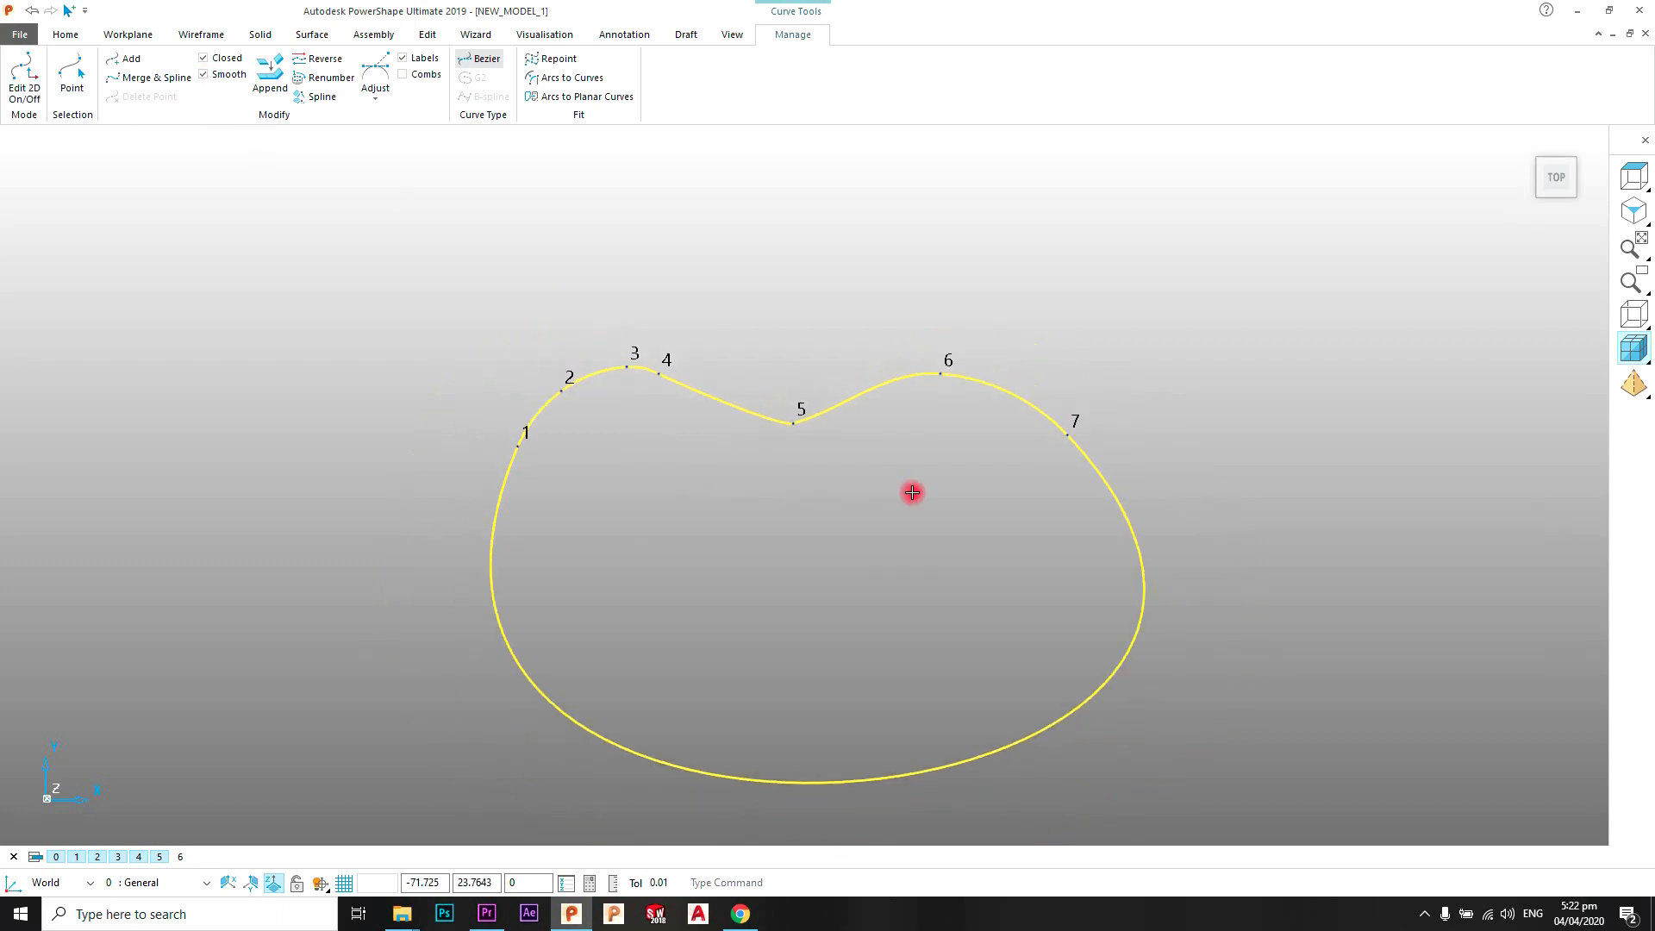
pyautogui.click(204, 58)
pyautogui.scroll(1, 432, 215)
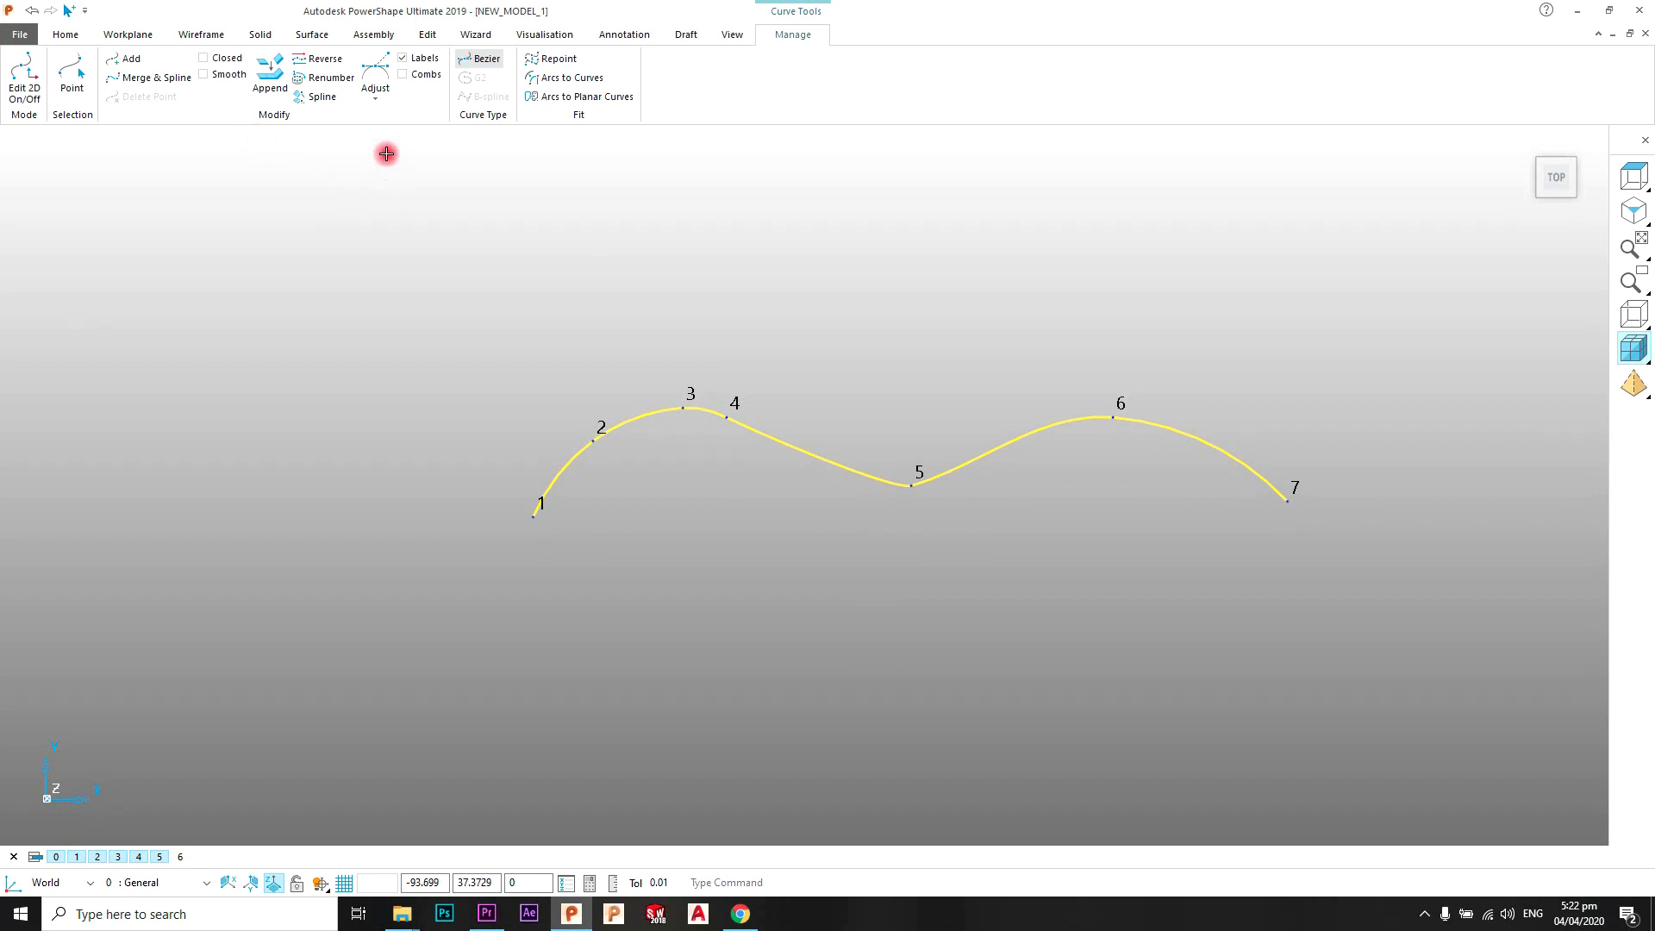
# Draw a three-point Bezier curve starting at the wavy curve's left end and sweeping below it to the right
pyautogui.keyDown('shift'); pyautogui.moveTo(538, 324); pyautogui.dragTo(566, 218, button='middle'); pyautogui.keyUp('shift')
pyautogui.click(566, 218)
pyautogui.scroll(2, 621, 398)
pyautogui.keyDown('shift'); pyautogui.moveTo(649, 388); pyautogui.dragTo(584, 382, button='middle'); pyautogui.keyUp('shift')
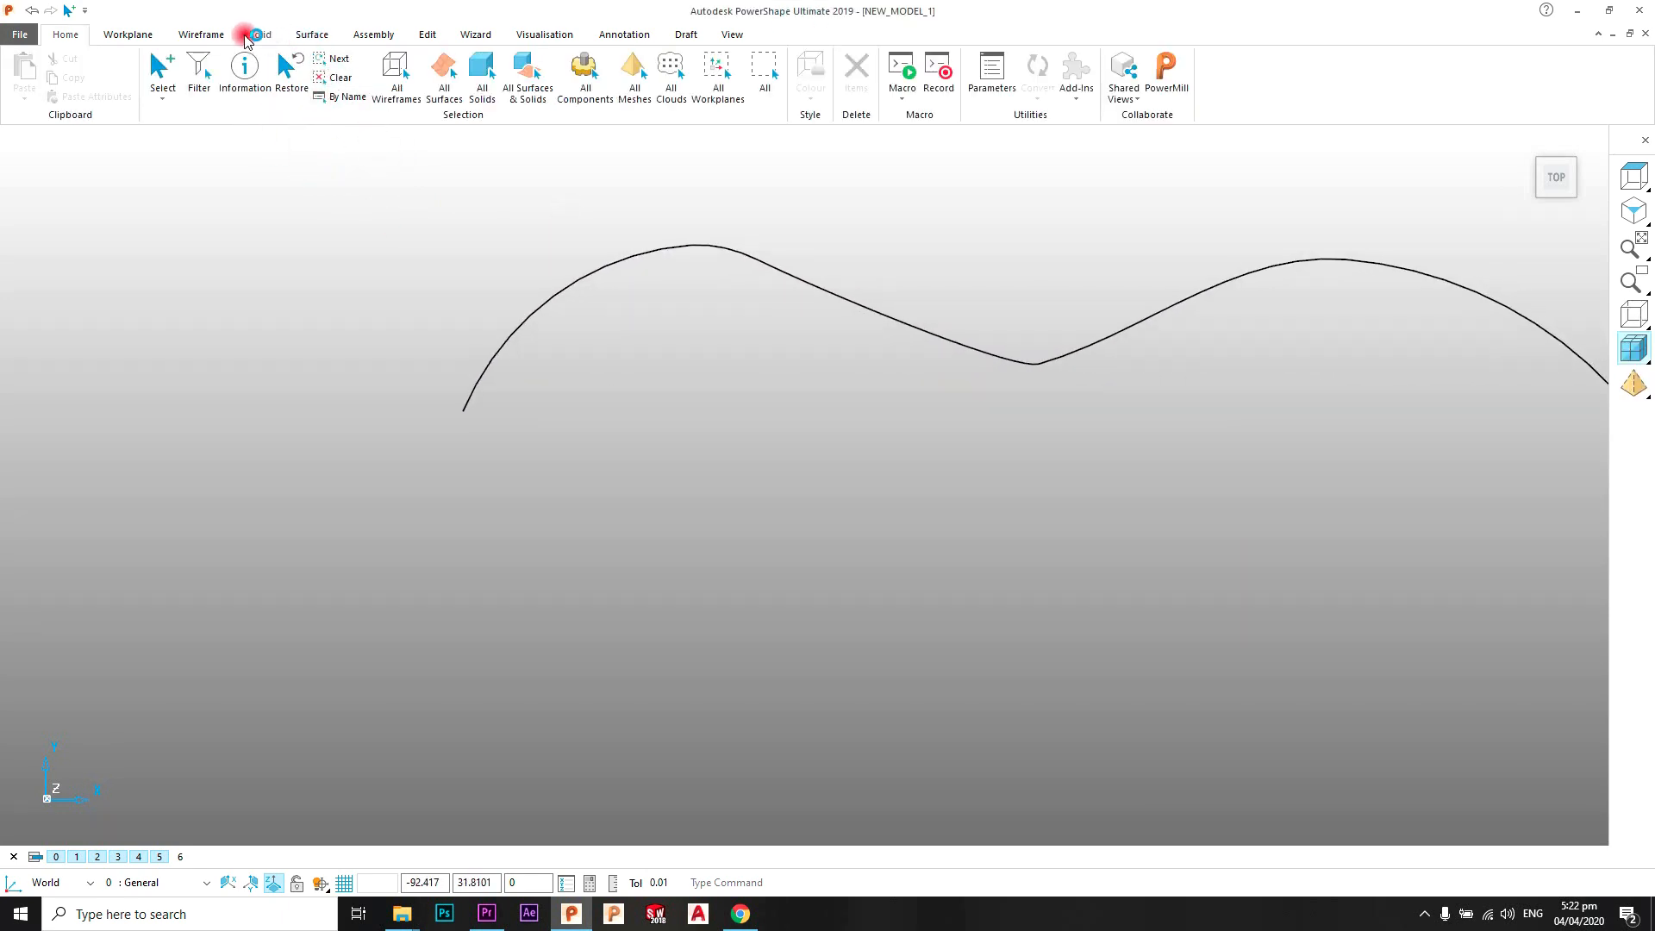
pyautogui.click(216, 35)
pyautogui.click(102, 75)
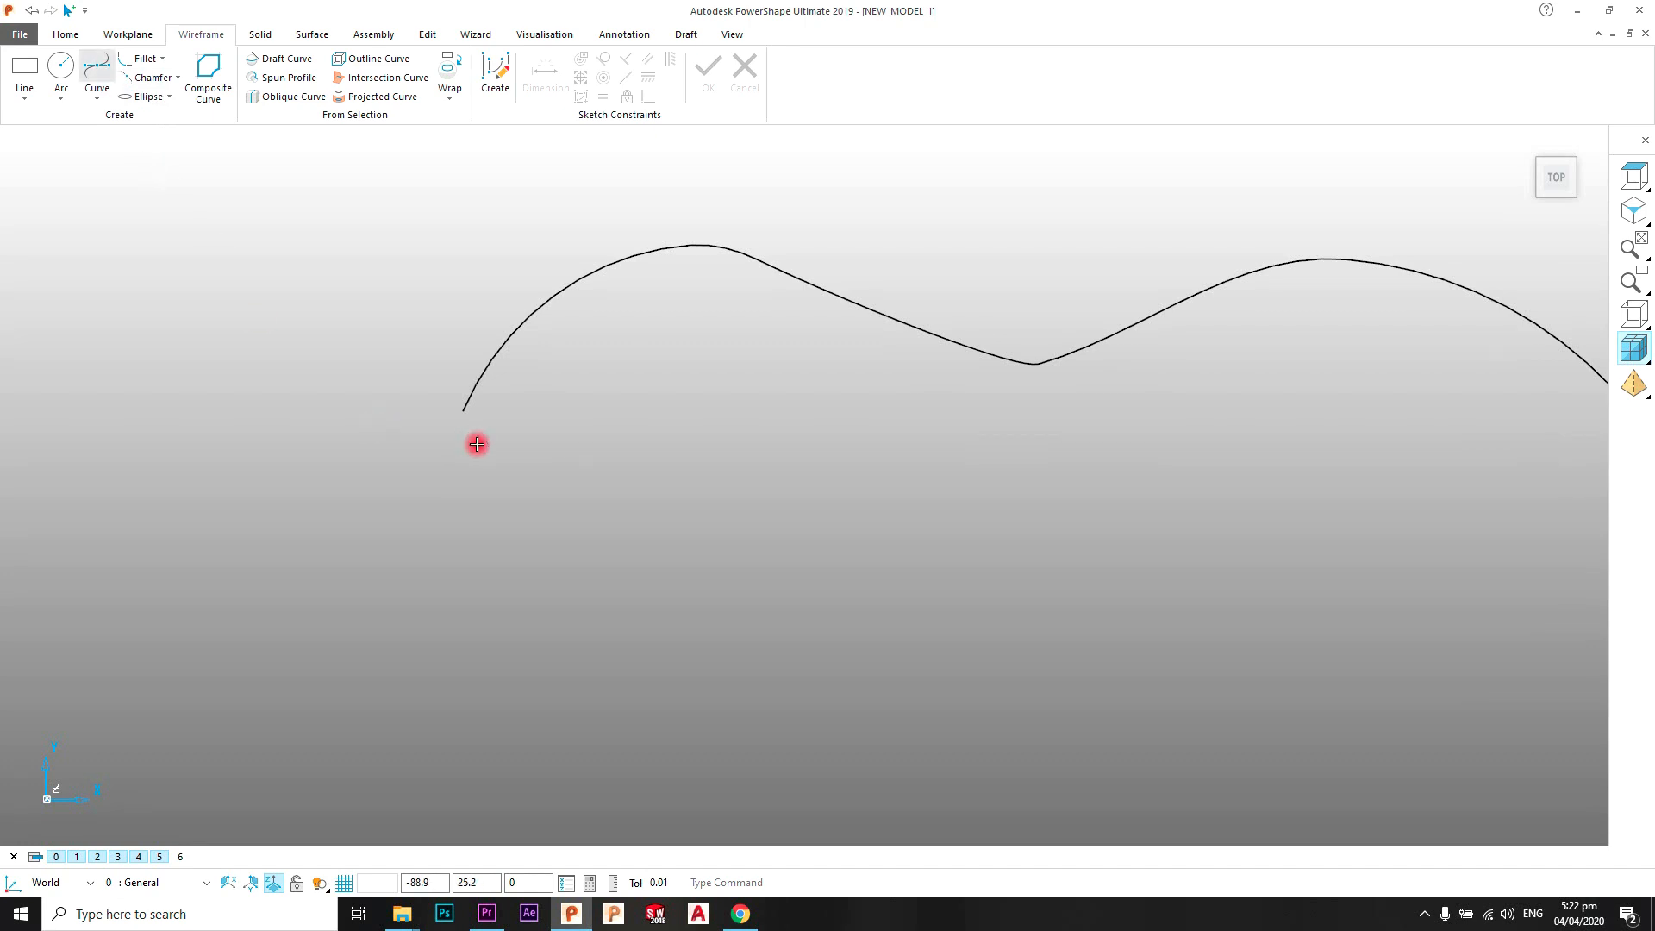
pyautogui.click(463, 412)
pyautogui.click(492, 564)
pyautogui.click(776, 668)
pyautogui.click(896, 665)
pyautogui.rightClick(818, 427)
pyautogui.click(830, 433)
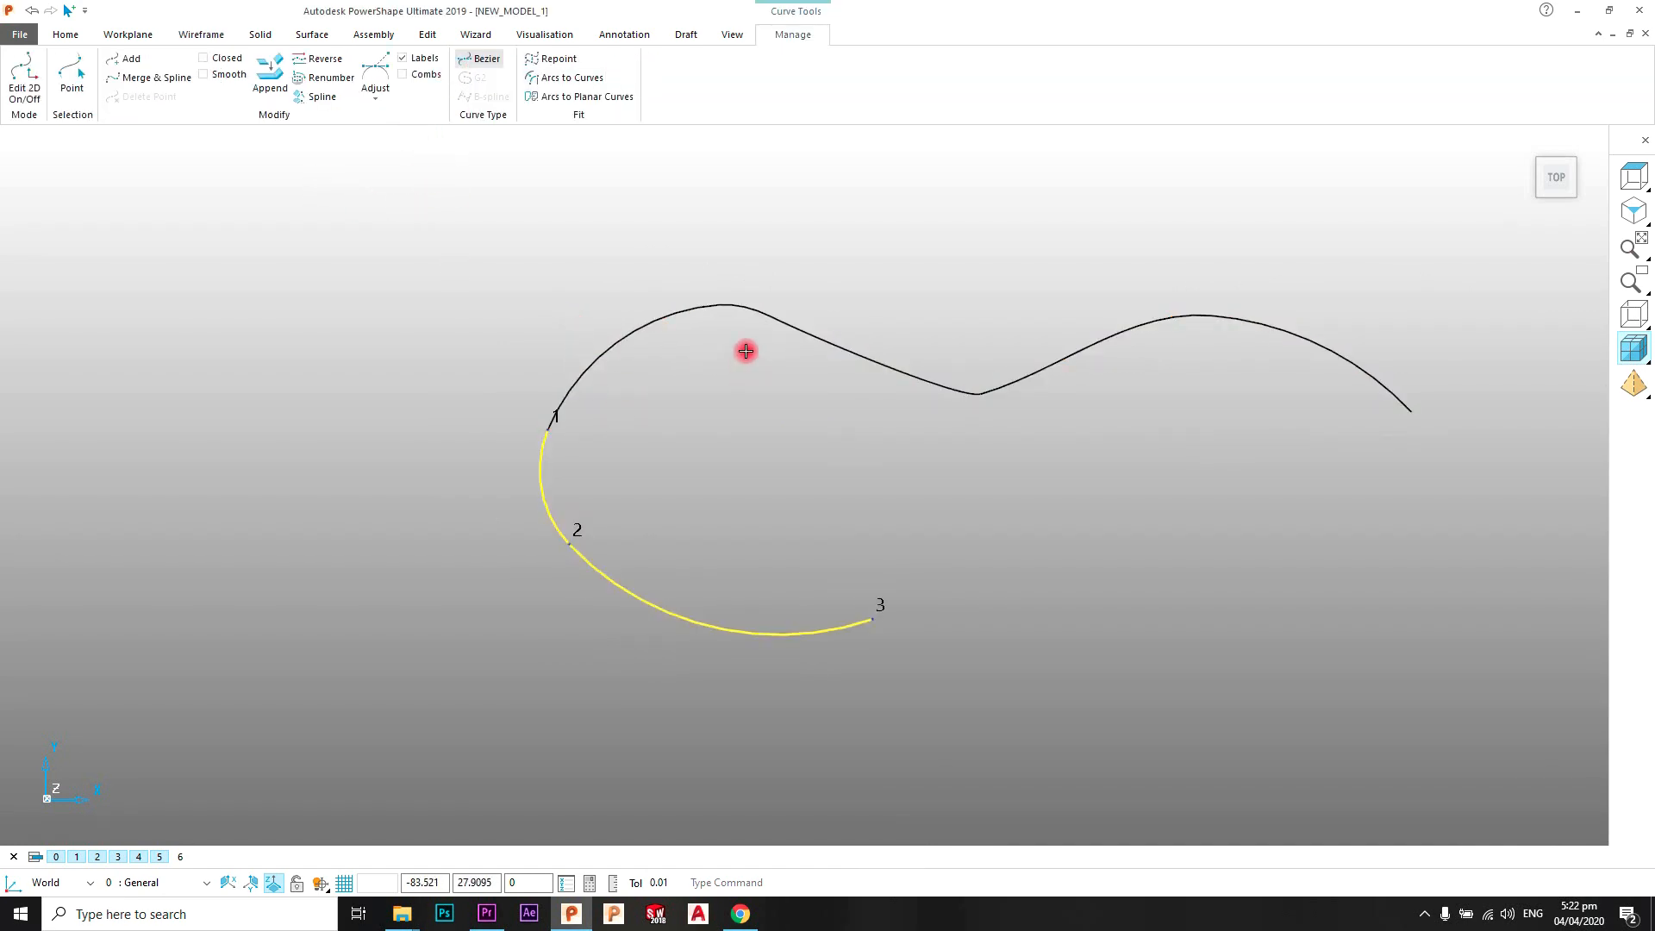
# Select the upper wavy curve together with the lower curve to inspect the point numbering on both
pyautogui.click(751, 320)
pyautogui.click(484, 281)
pyautogui.scroll(2, 619, 411)
pyautogui.click(592, 291)
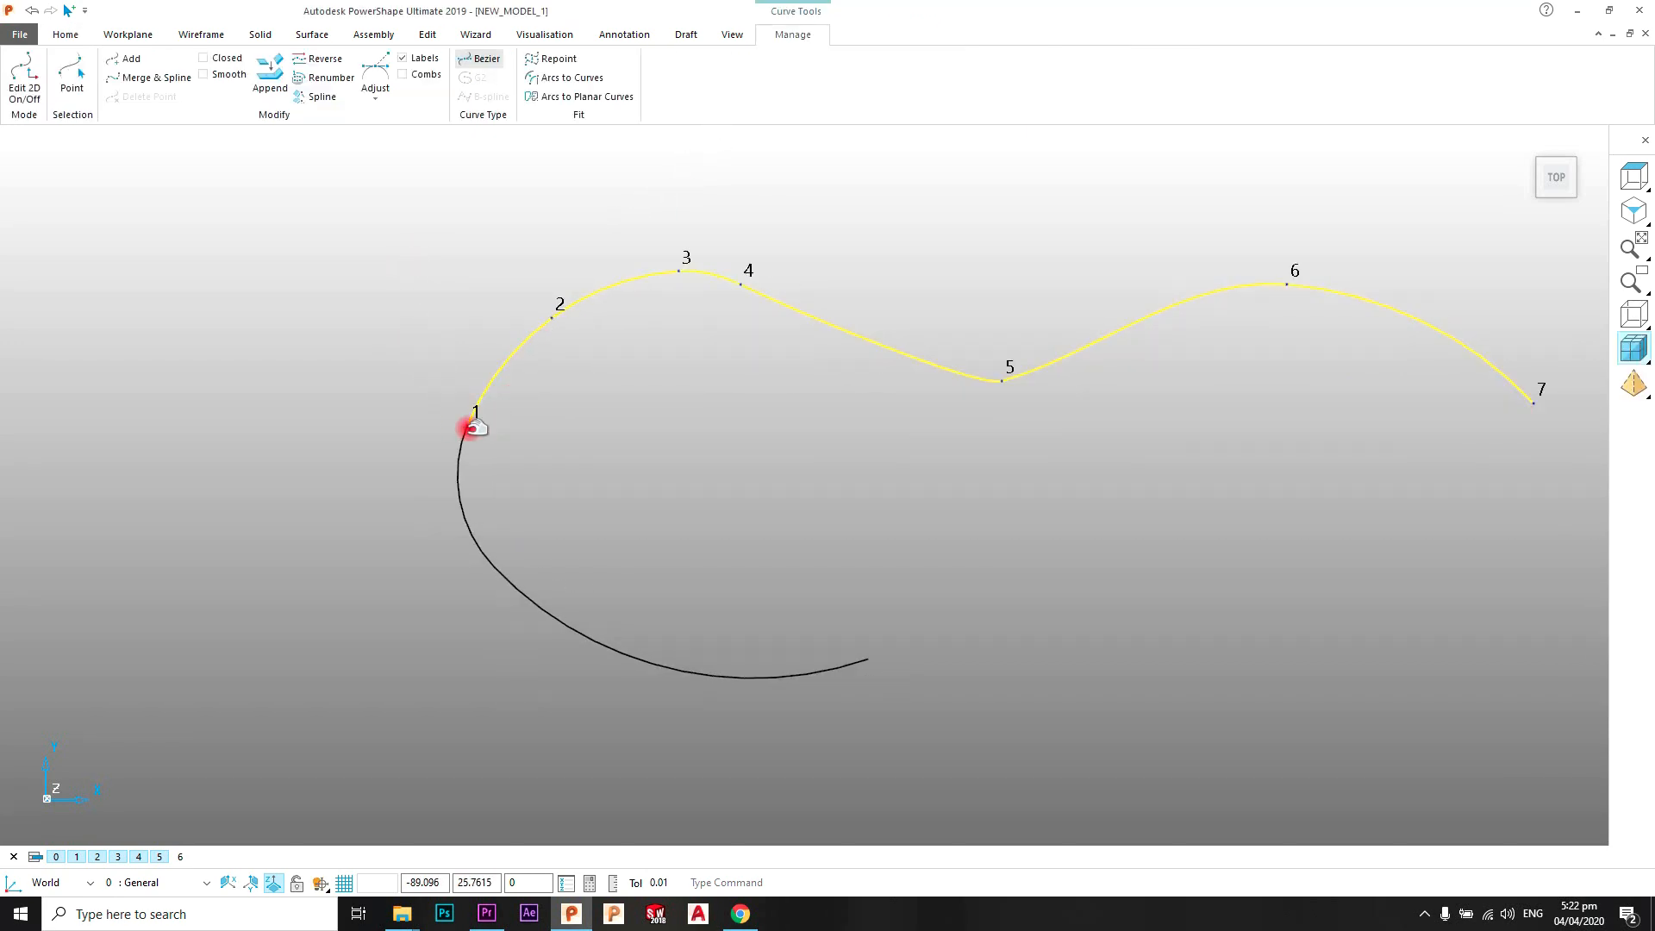
pyautogui.keyDown('shift'); pyautogui.click(466, 469); pyautogui.keyUp('shift')
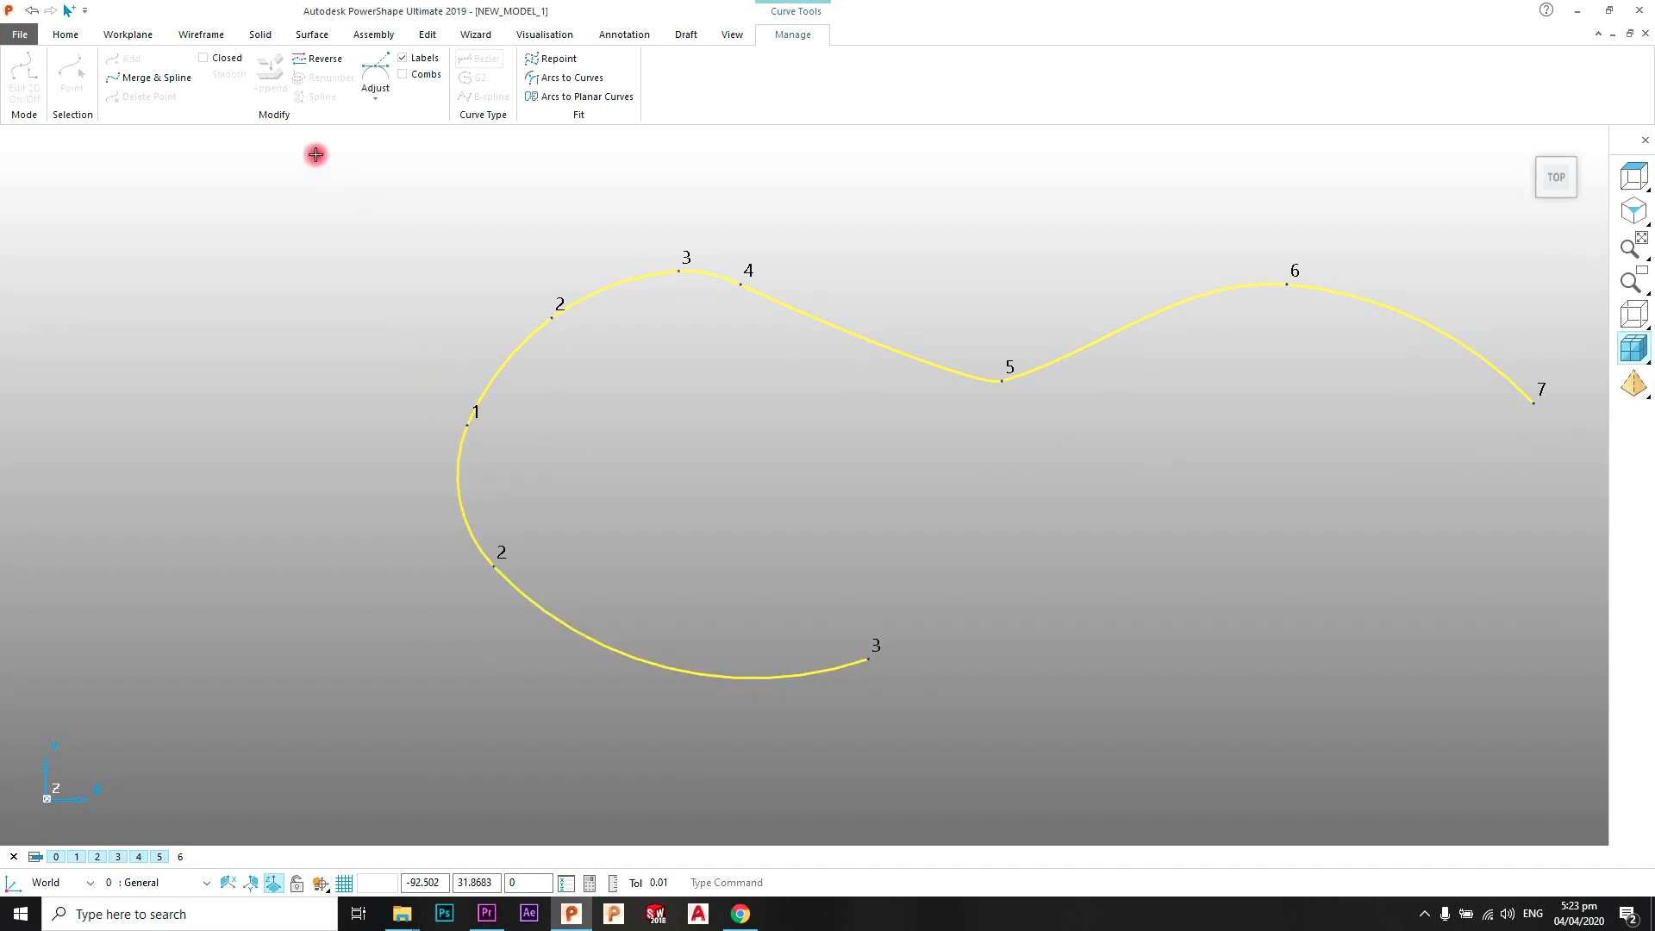
# Append the lower curve to the upper wavy curve at their shared left end
pyautogui.click(507, 399)
pyautogui.click(493, 409)
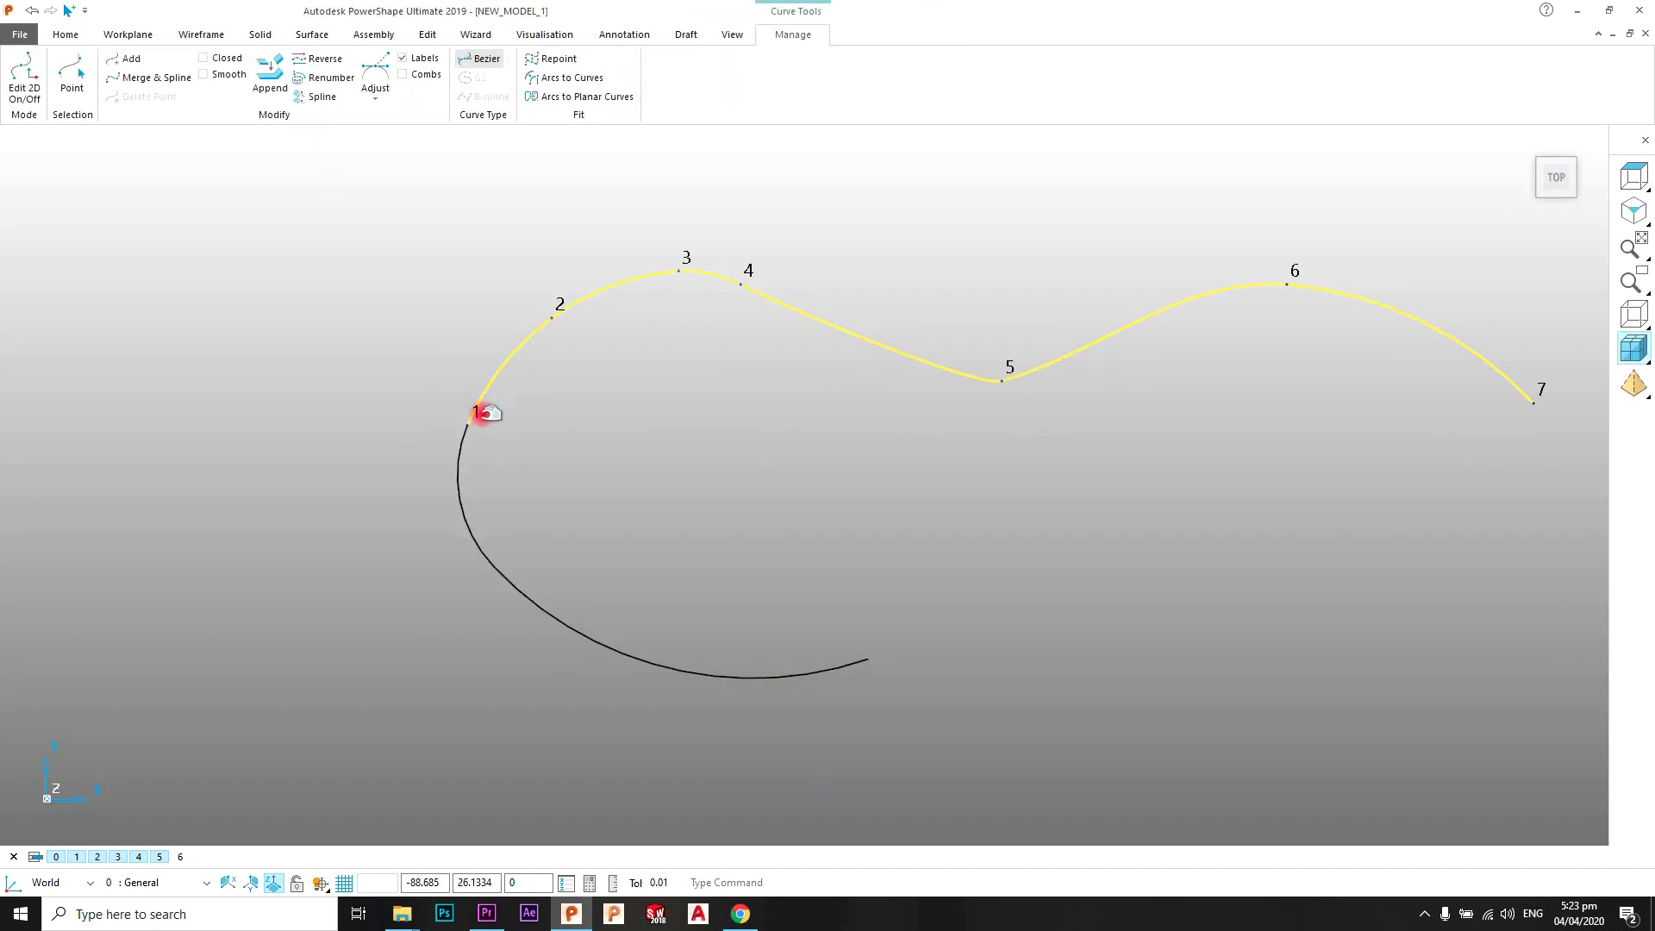
pyautogui.click(270, 76)
pyautogui.click(457, 518)
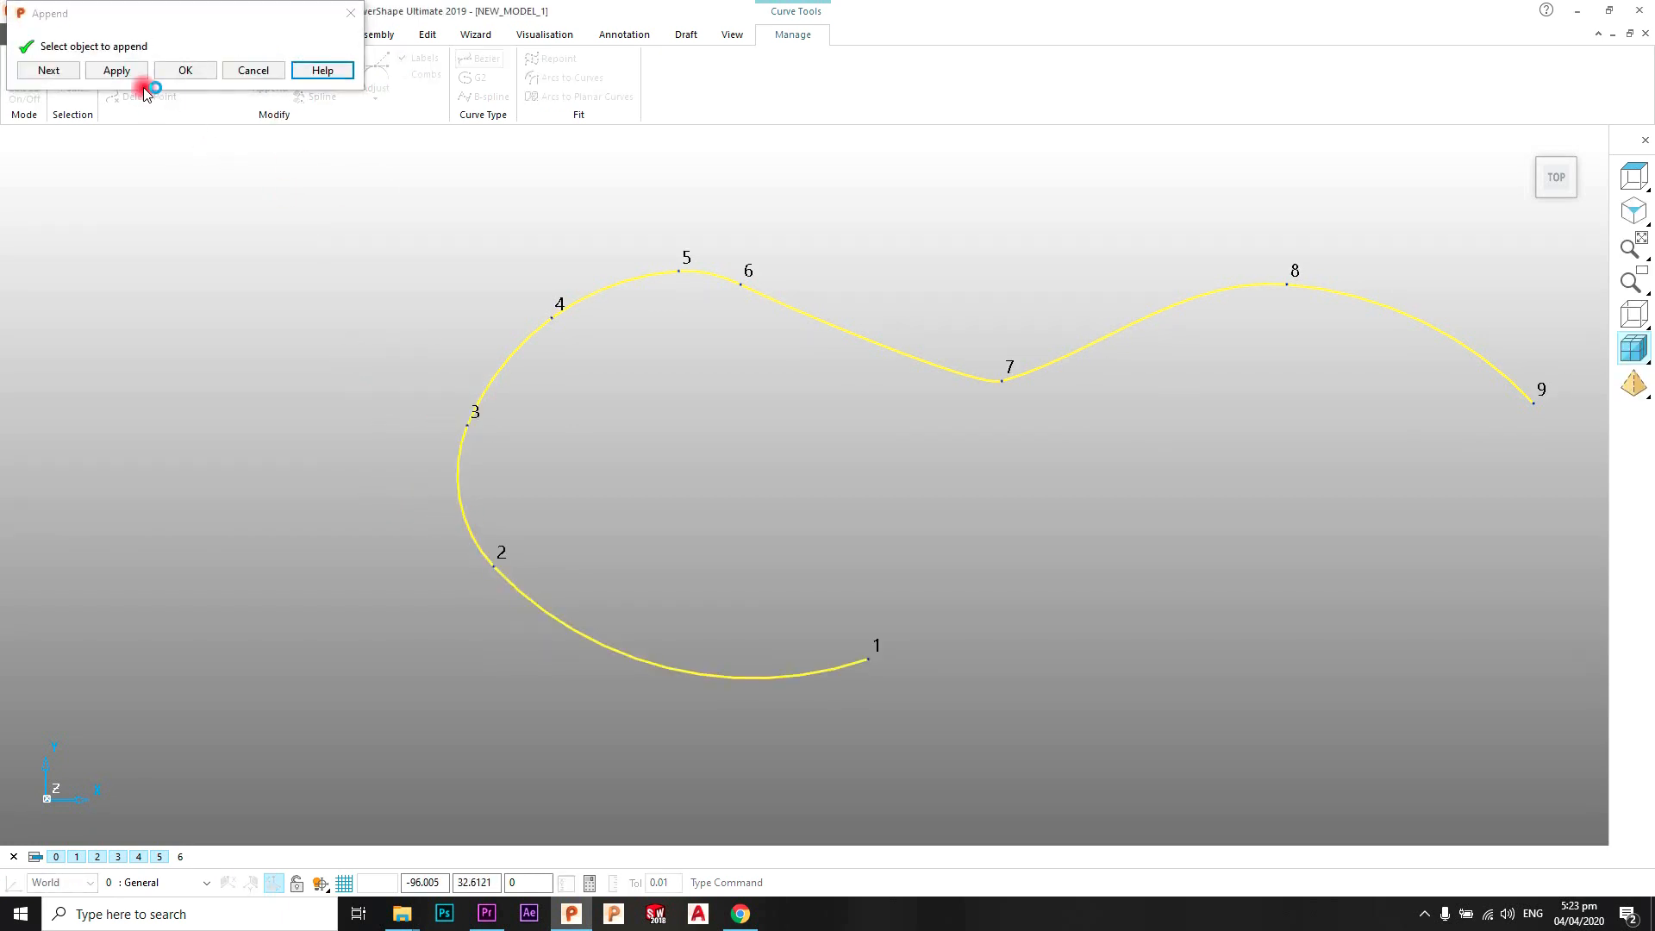
pyautogui.click(117, 70)
pyautogui.click(185, 70)
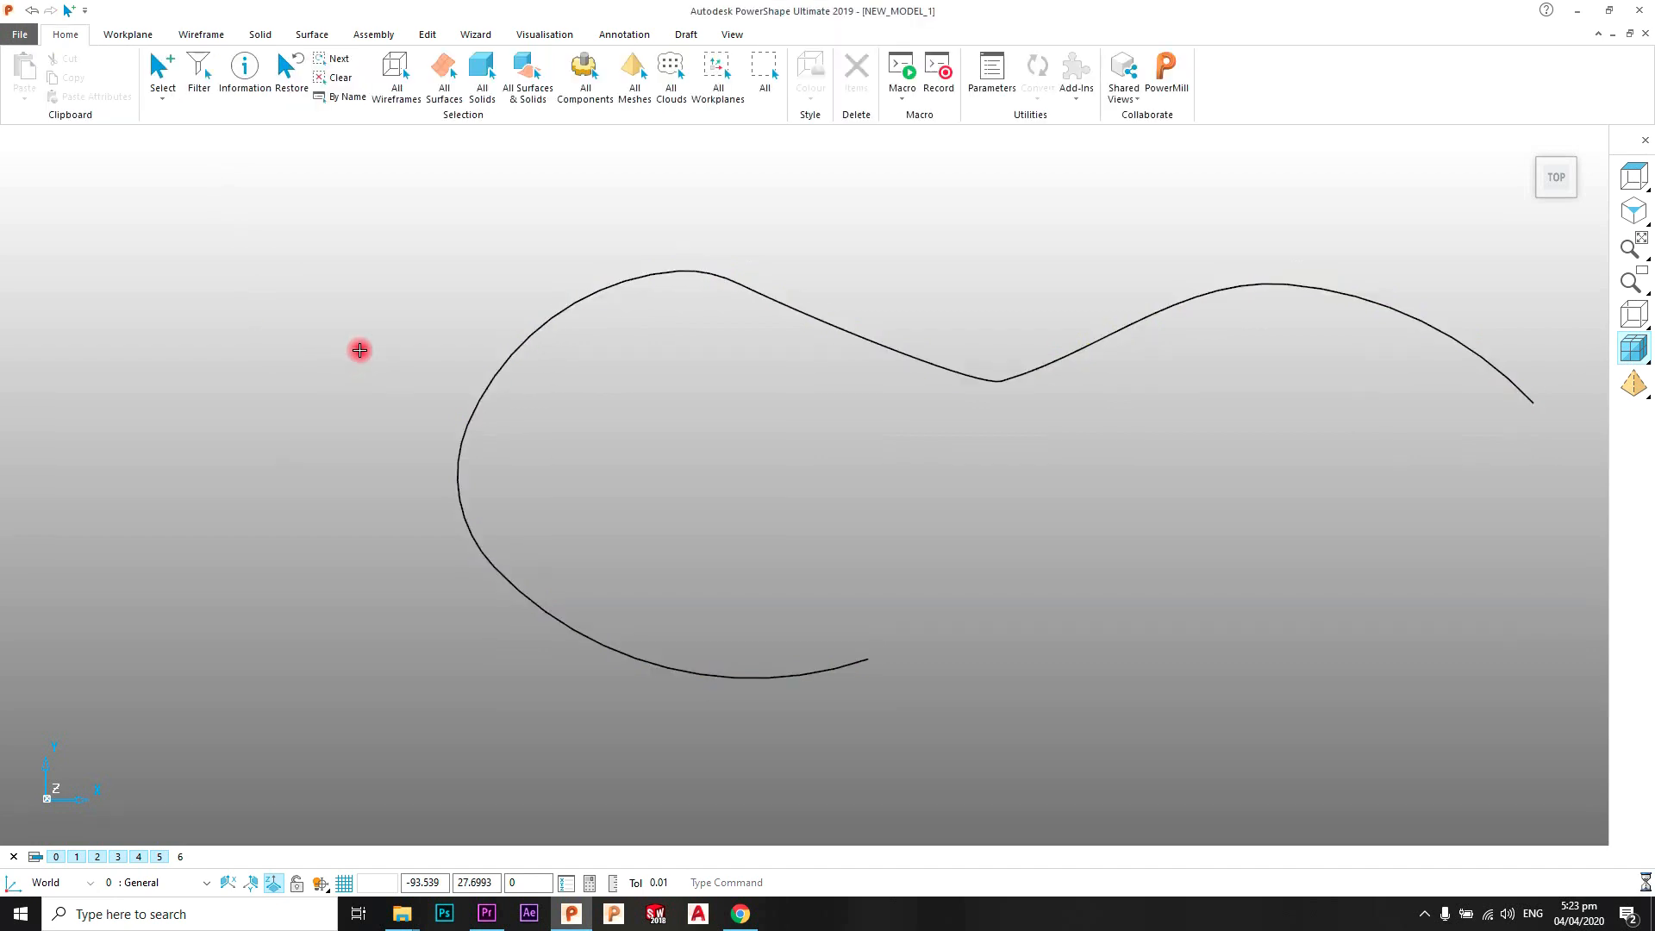
# Reverse the point numbering direction of the joined curve
pyautogui.click(556, 297)
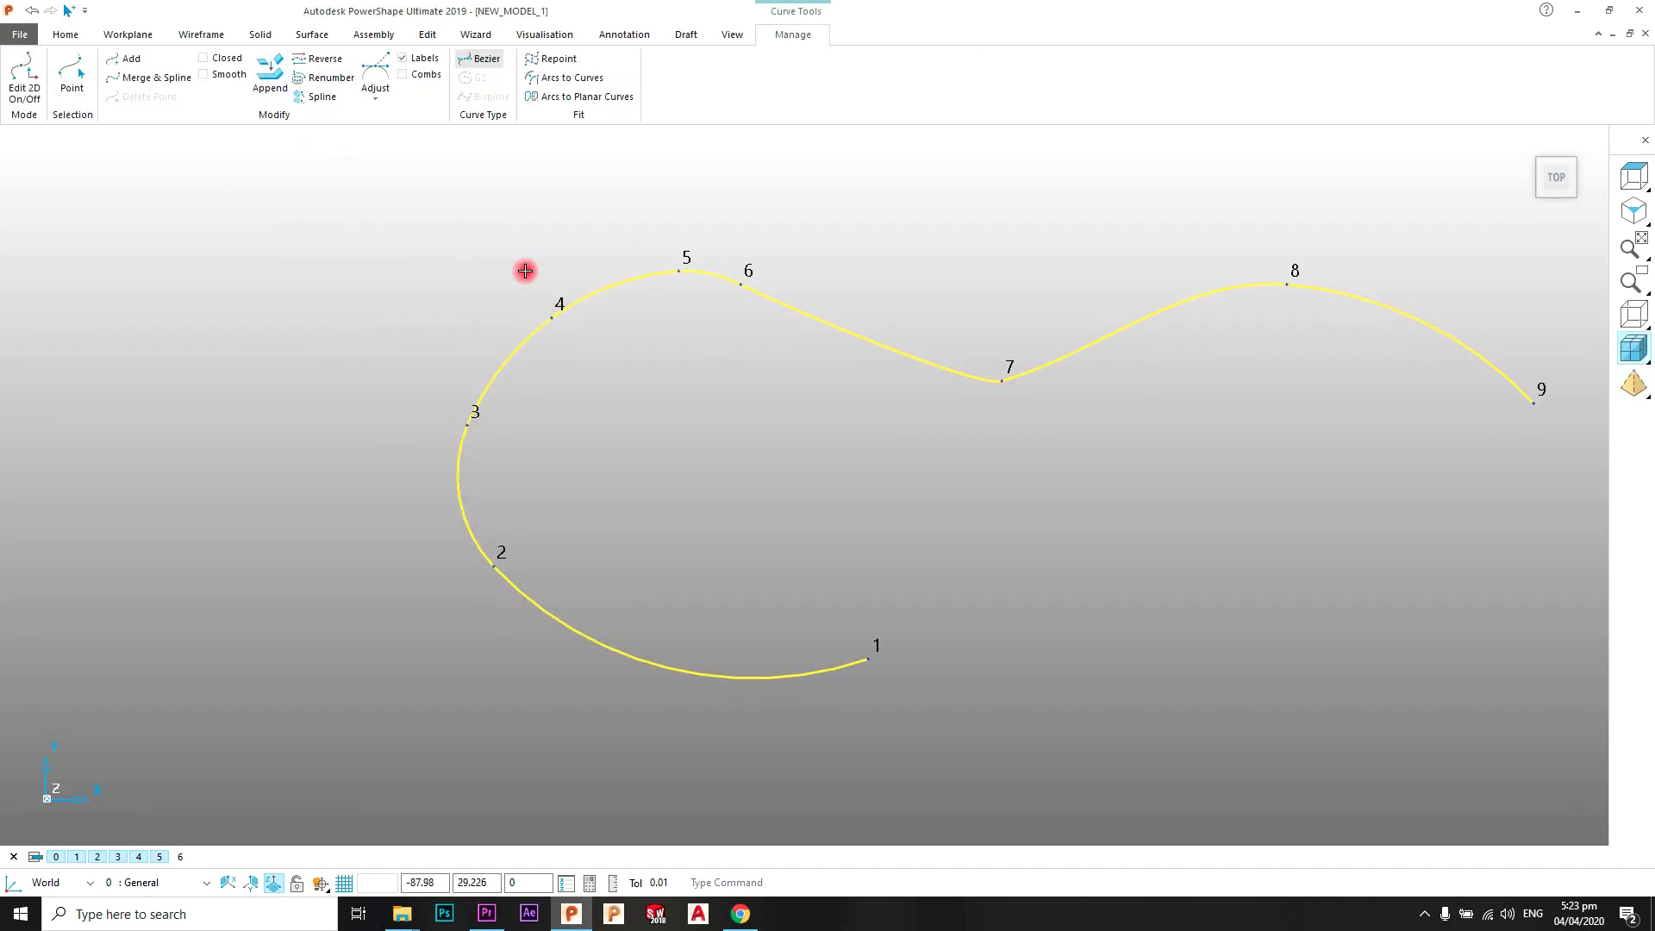
pyautogui.keyDown('shift'); pyautogui.moveTo(730, 372); pyautogui.dragTo(679, 385, button='middle'); pyautogui.keyUp('shift')
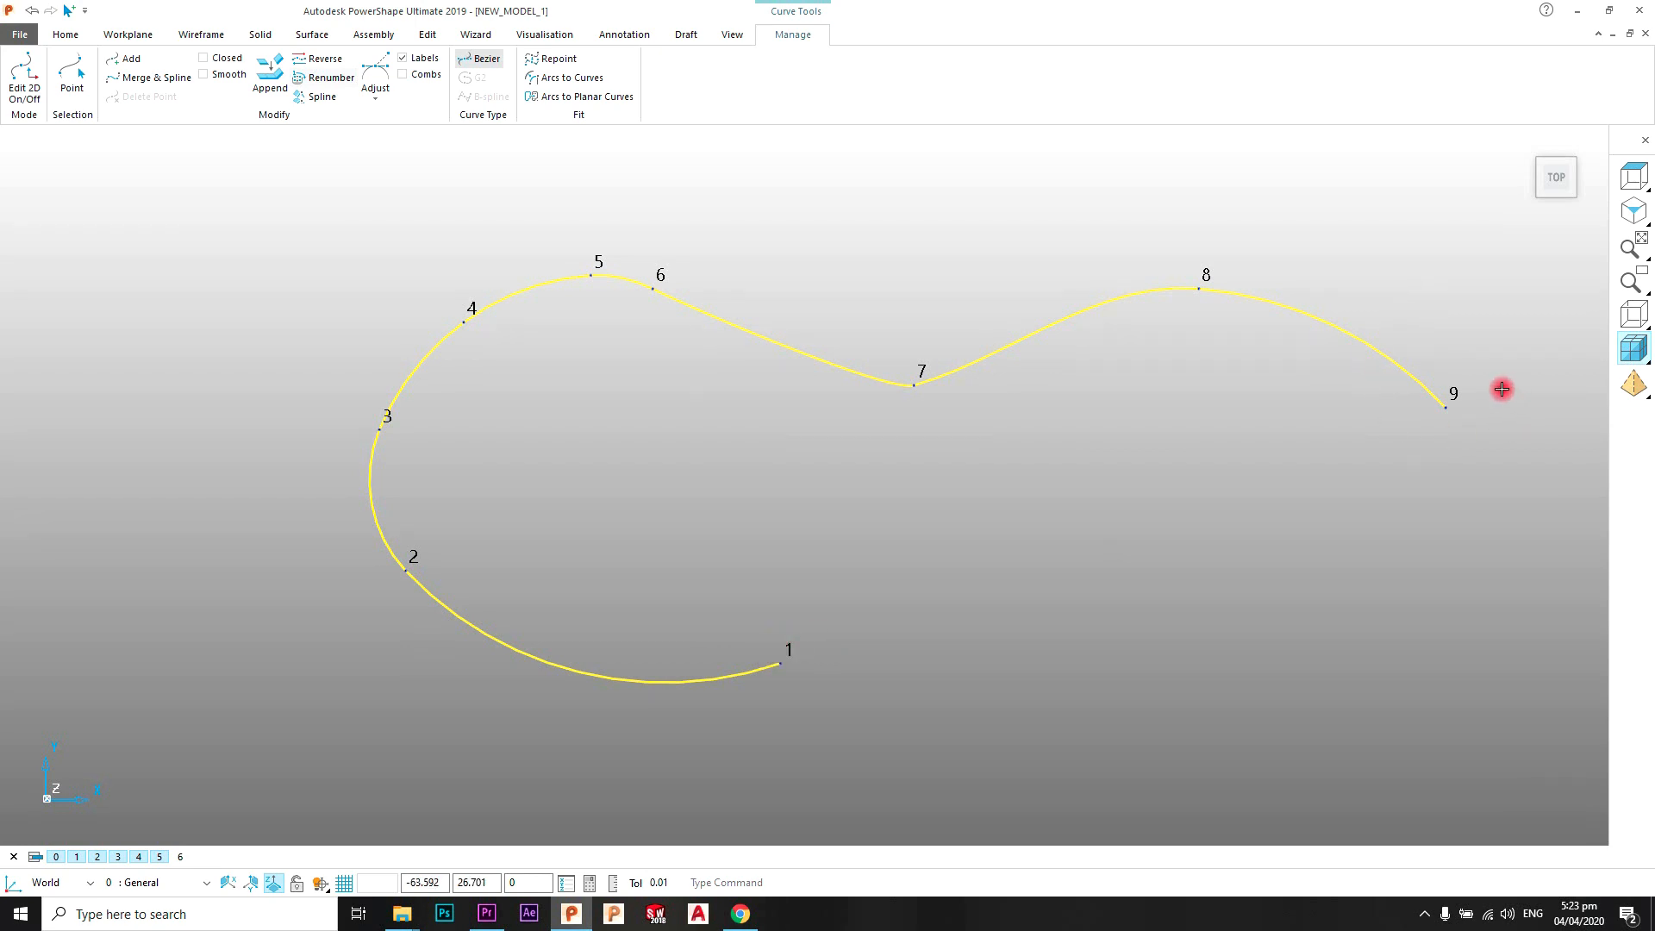
pyautogui.click(320, 59)
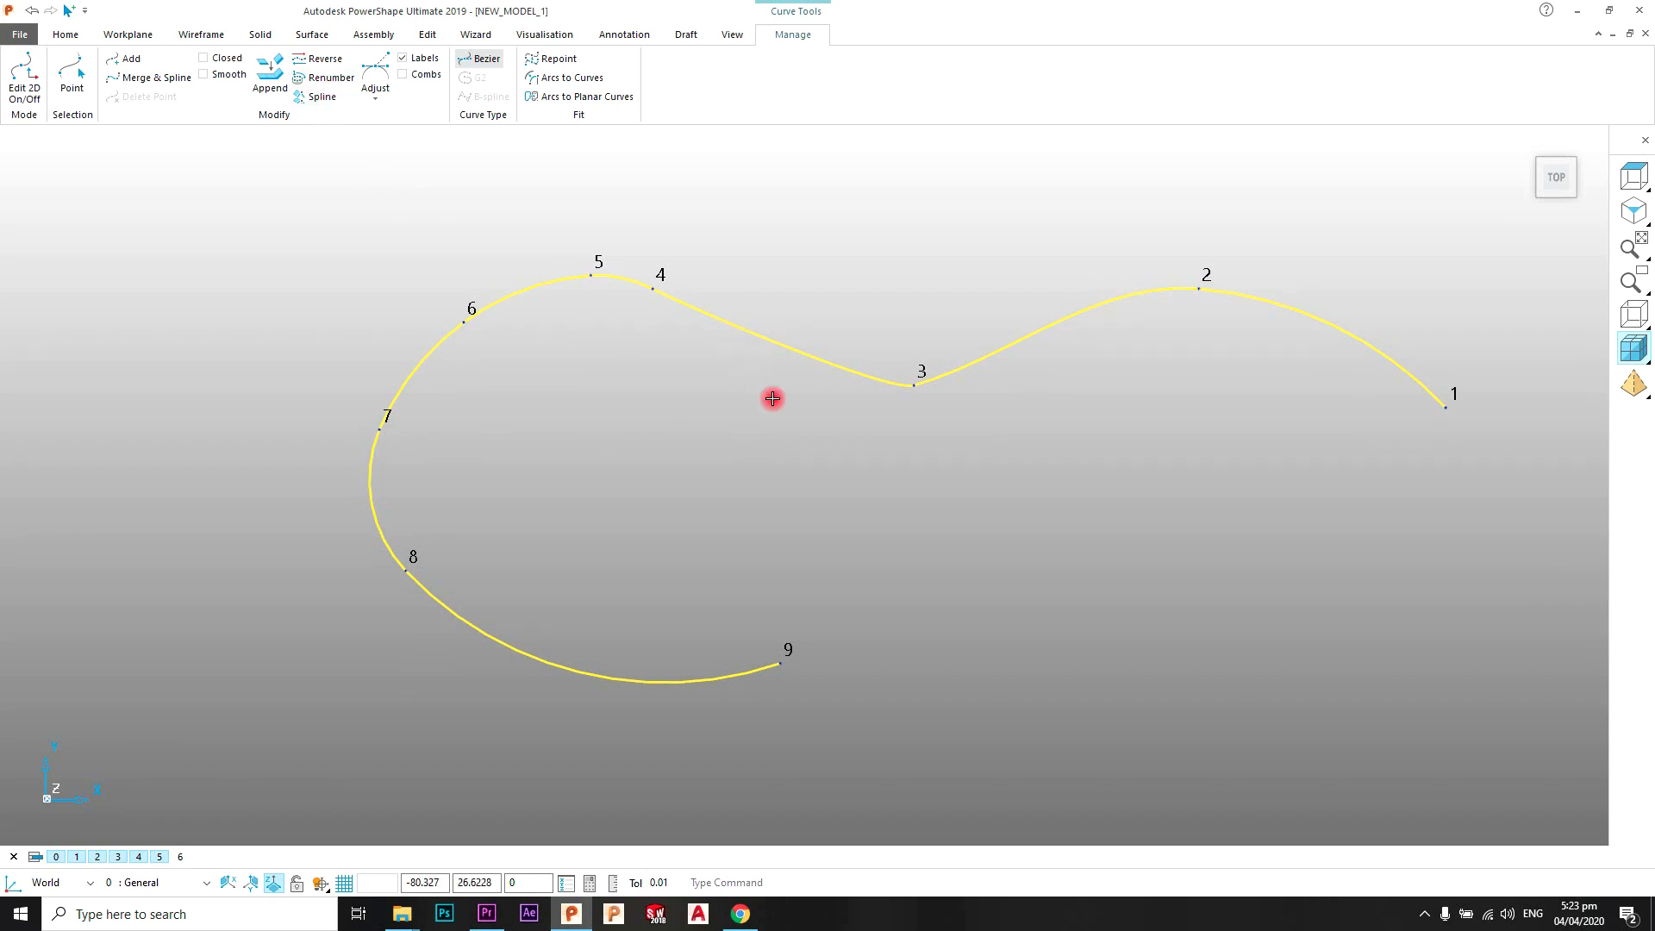
# Try to renumber the open curve starting from point 2 on its right-hand hump
pyautogui.click(1202, 288)
pyautogui.click(341, 78)
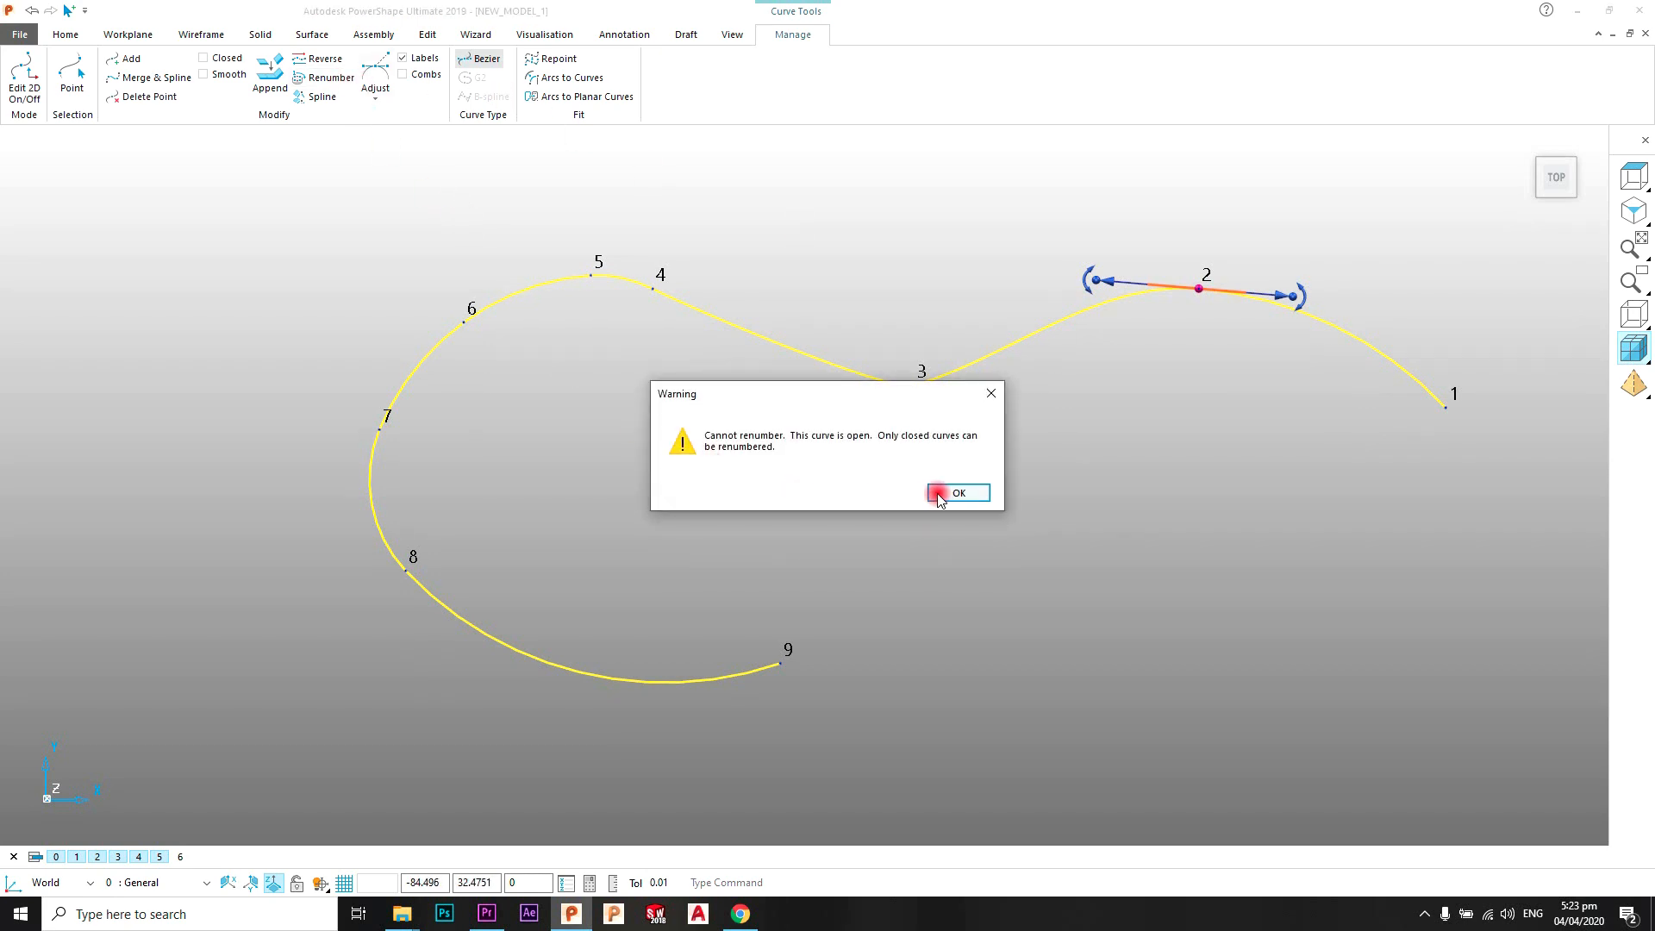
pyautogui.click(938, 495)
pyautogui.click(849, 271)
pyautogui.scroll(-2, 828, 325)
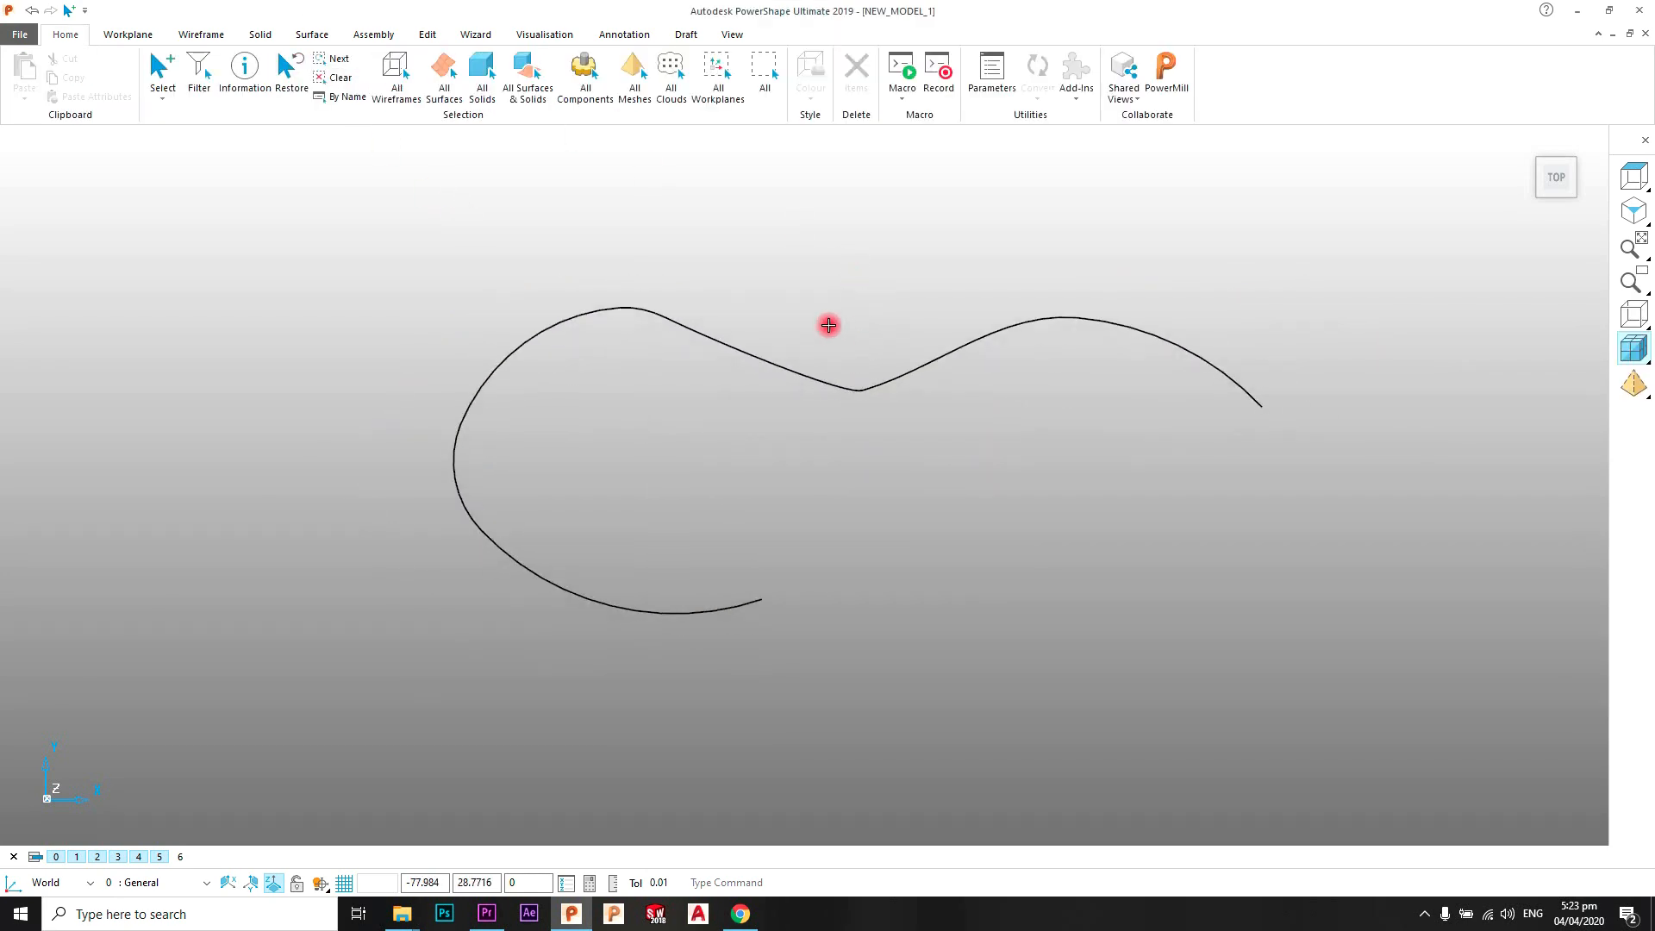
# Close the curve and renumber it so that point 2 on the right-hand hump becomes its start
pyautogui.scroll(2, 794, 406)
pyautogui.click(789, 357)
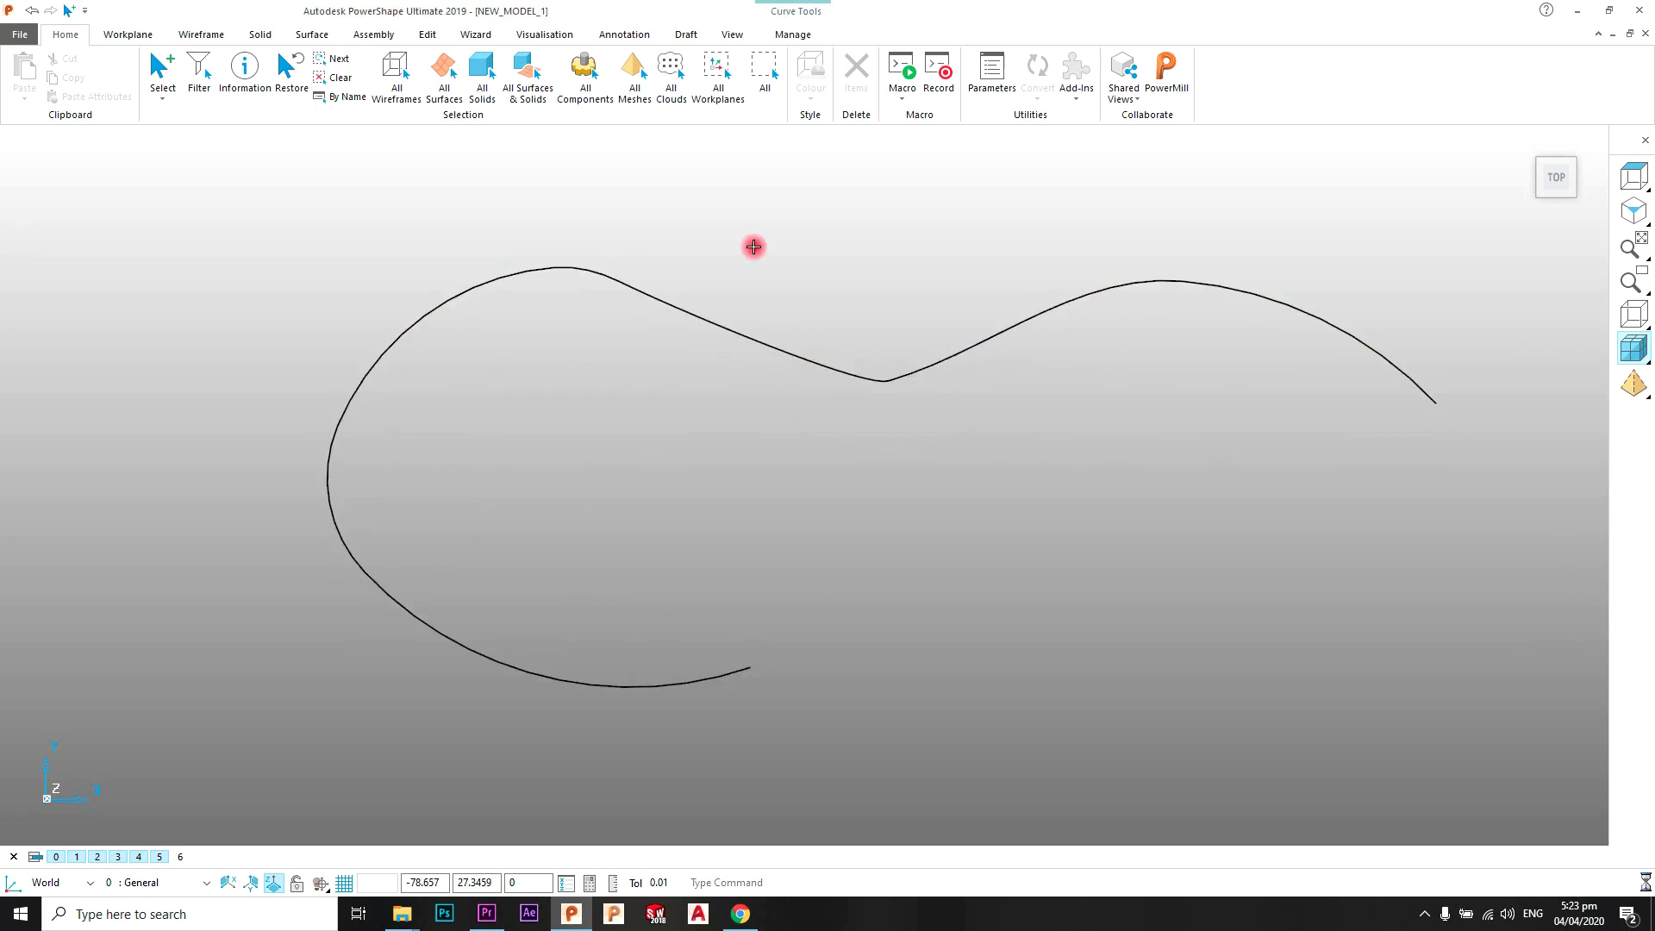
pyautogui.click(217, 62)
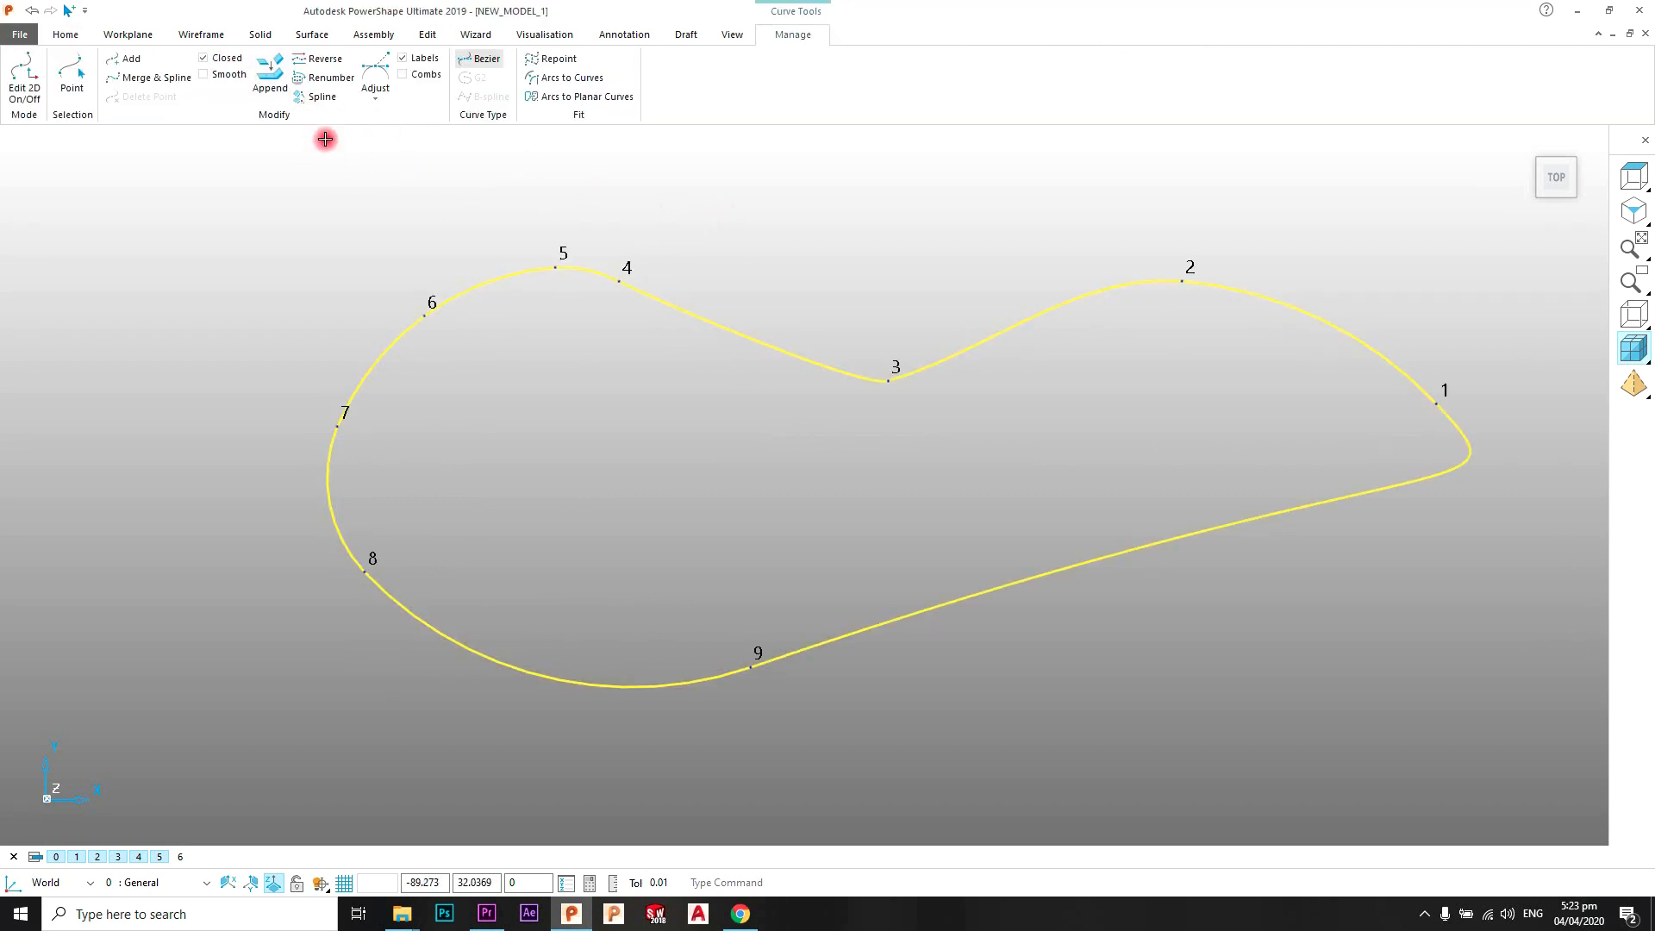
pyautogui.click(1109, 325)
pyautogui.click(1188, 281)
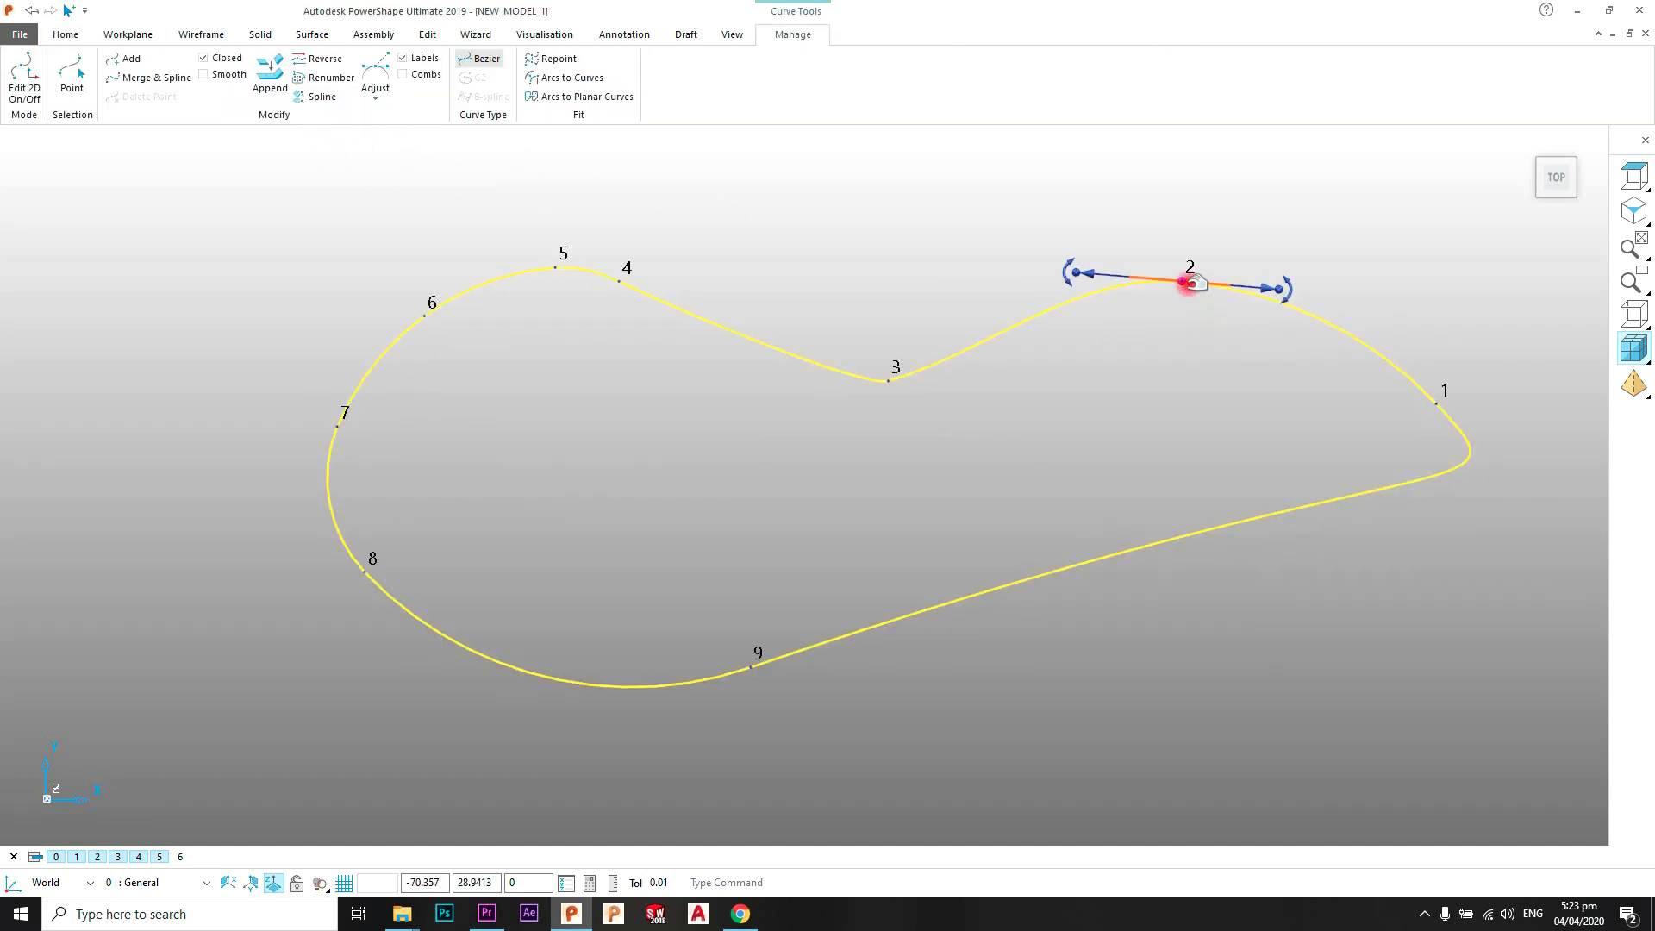
pyautogui.click(328, 78)
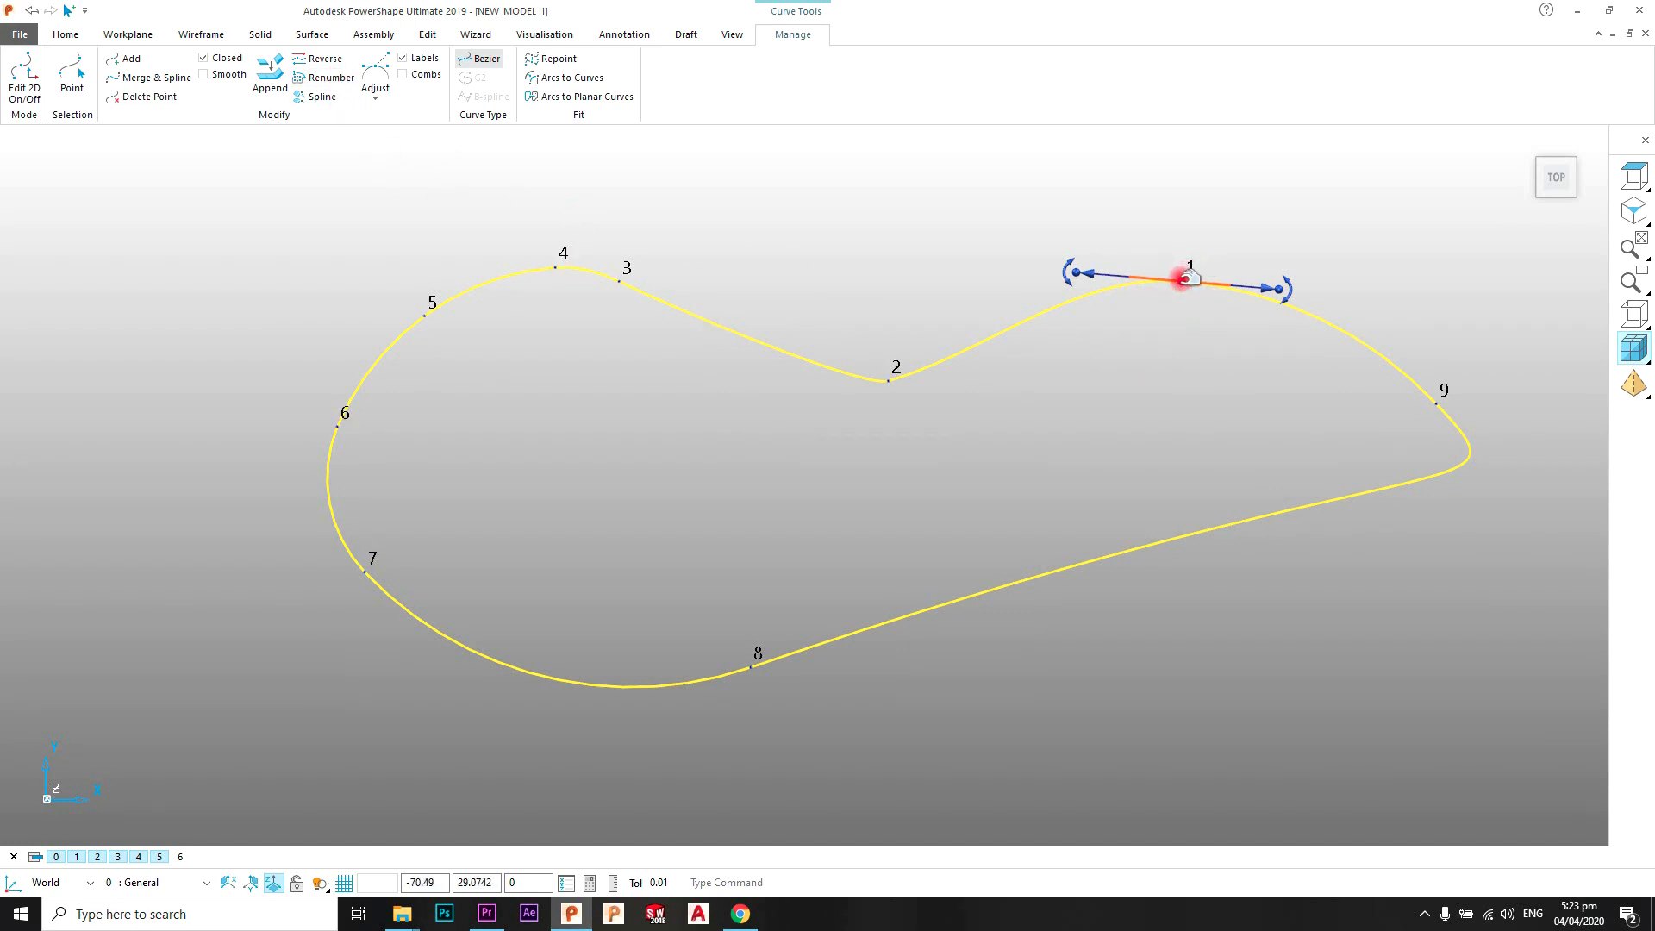
# Spline the closed curve at point 1 with new points positioned near their original locations
pyautogui.scroll(-2, 719, 239)
pyautogui.scroll(2, 751, 242)
pyautogui.keyDown('shift'); pyautogui.moveTo(890, 291); pyautogui.dragTo(836, 253, button='middle'); pyautogui.keyUp('shift')
pyautogui.click(1043, 373)
pyautogui.scroll(3, 1043, 374)
pyautogui.scroll(-2, 1041, 372)
pyautogui.click(1011, 326)
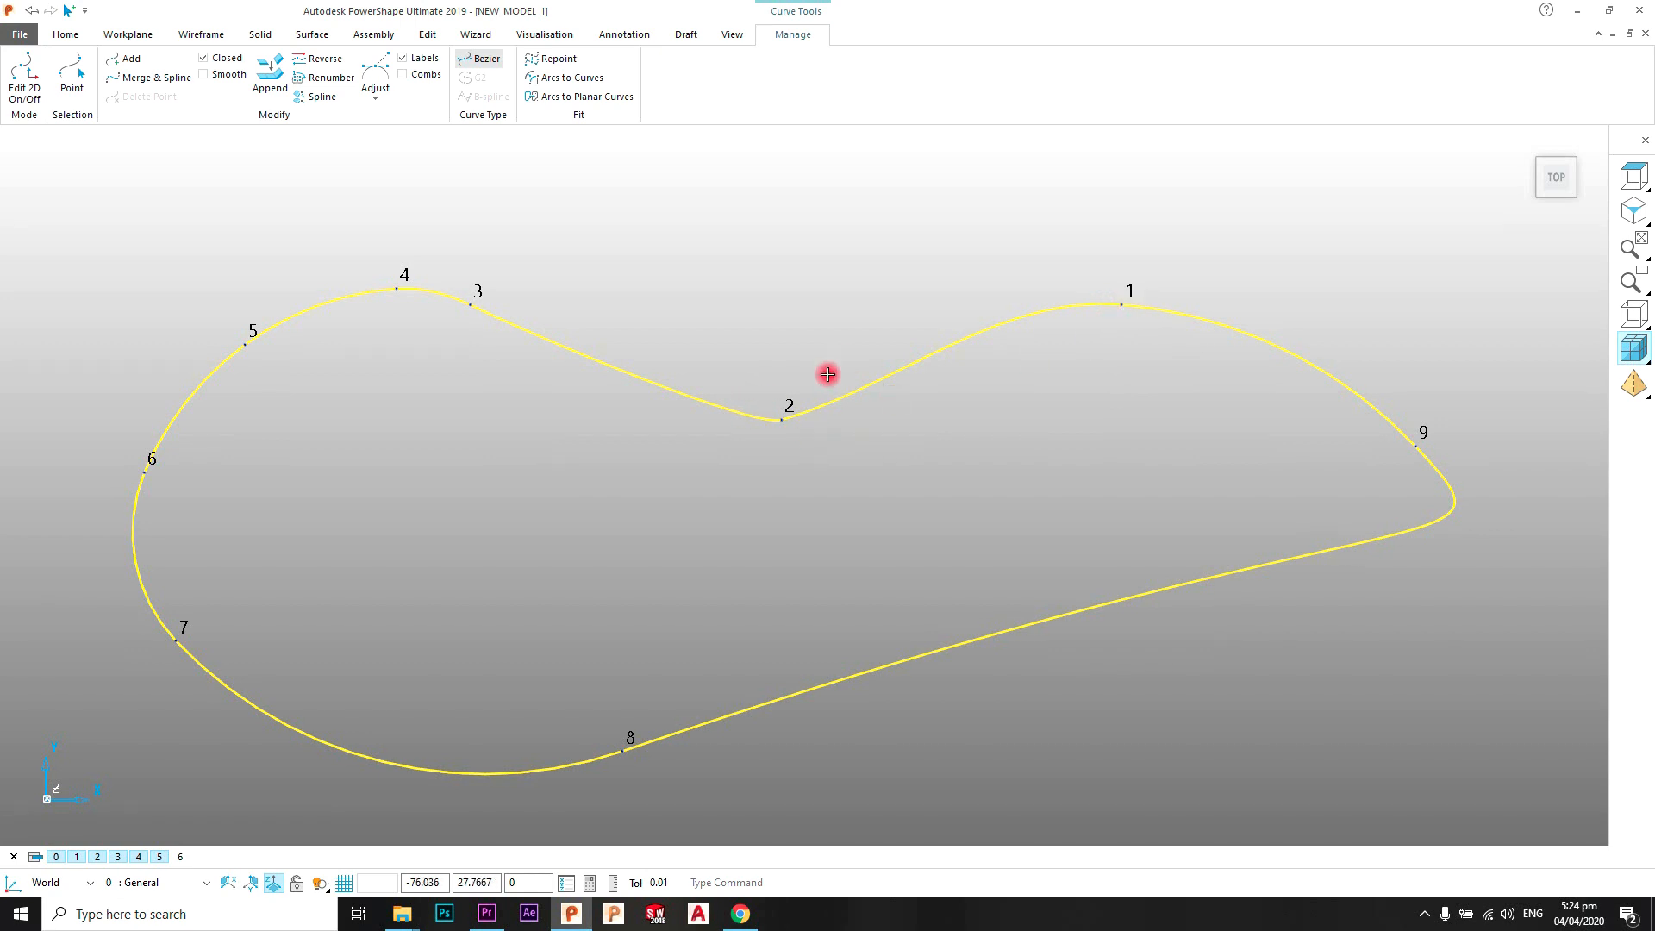
pyautogui.click(1121, 305)
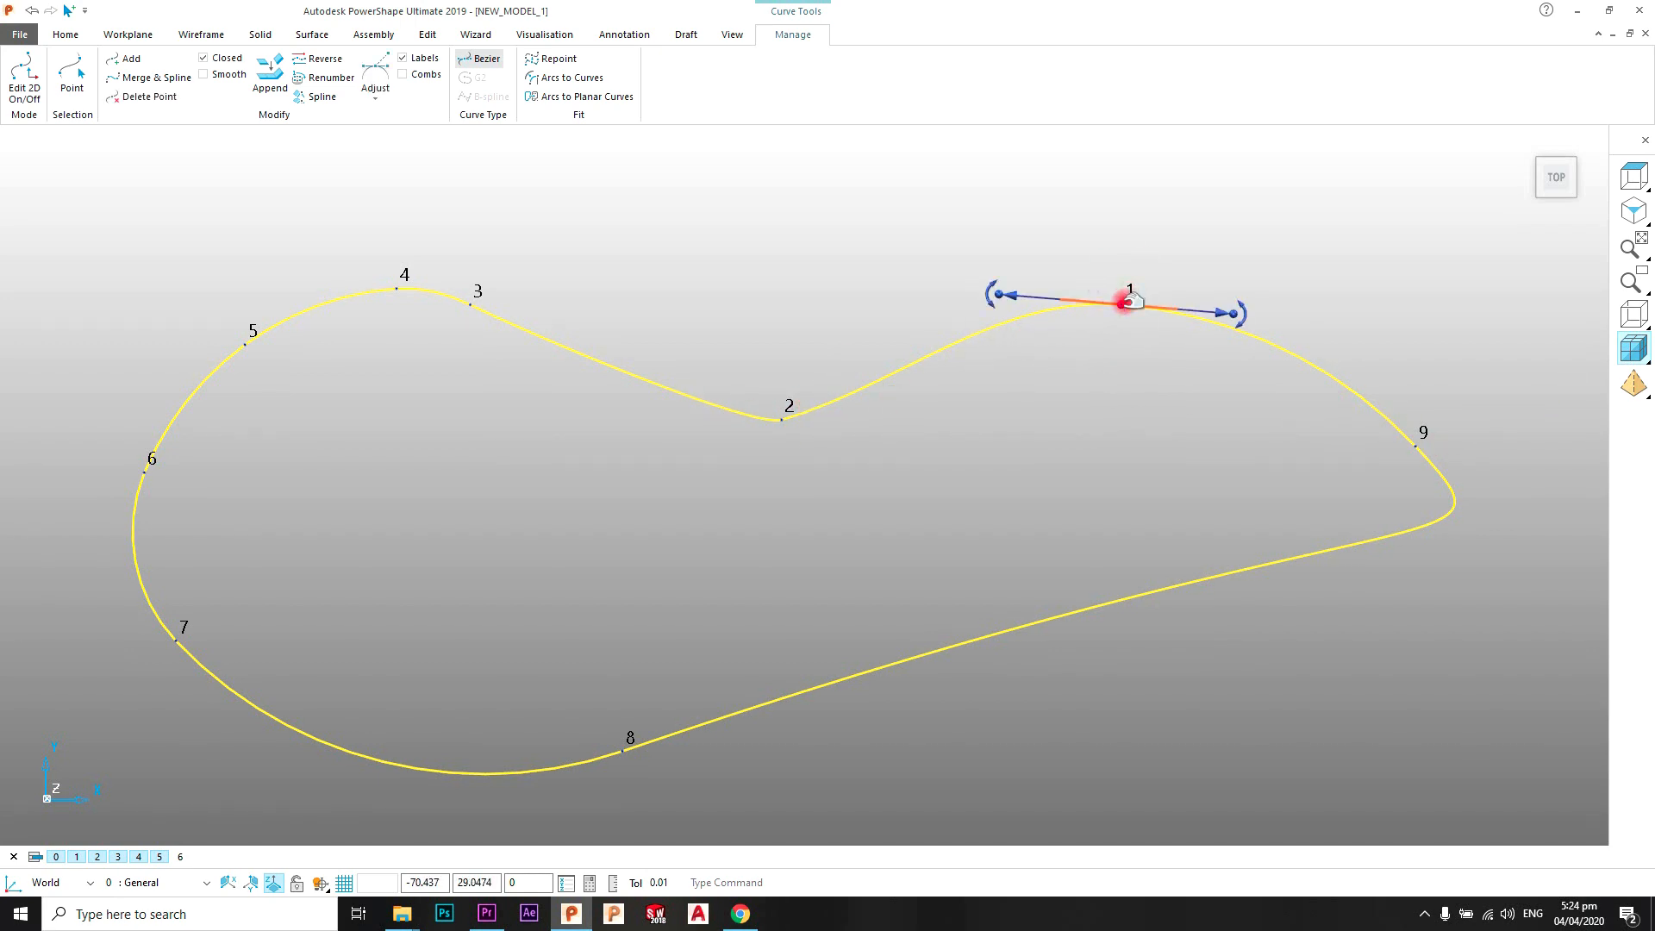
pyautogui.click(316, 101)
pyautogui.click(129, 258)
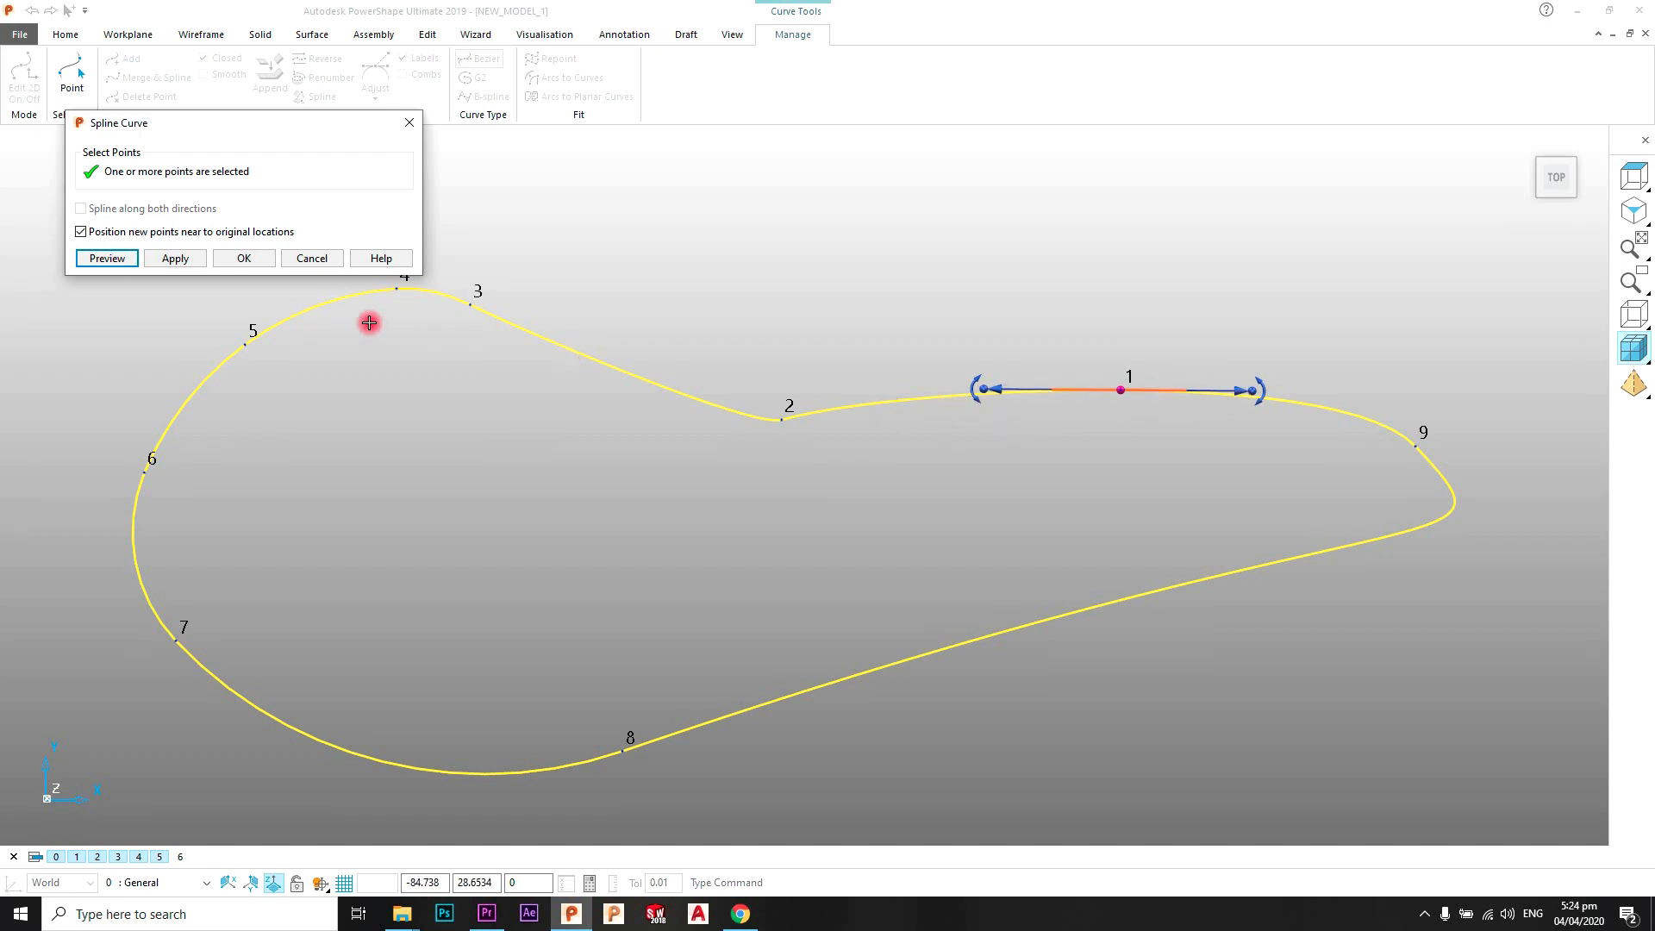
pyautogui.click(272, 259)
# Increase the scale magnitude of the tangents before and after point 2 in the Tangent Editor
pyautogui.scroll(2, 940, 372)
pyautogui.click(880, 403)
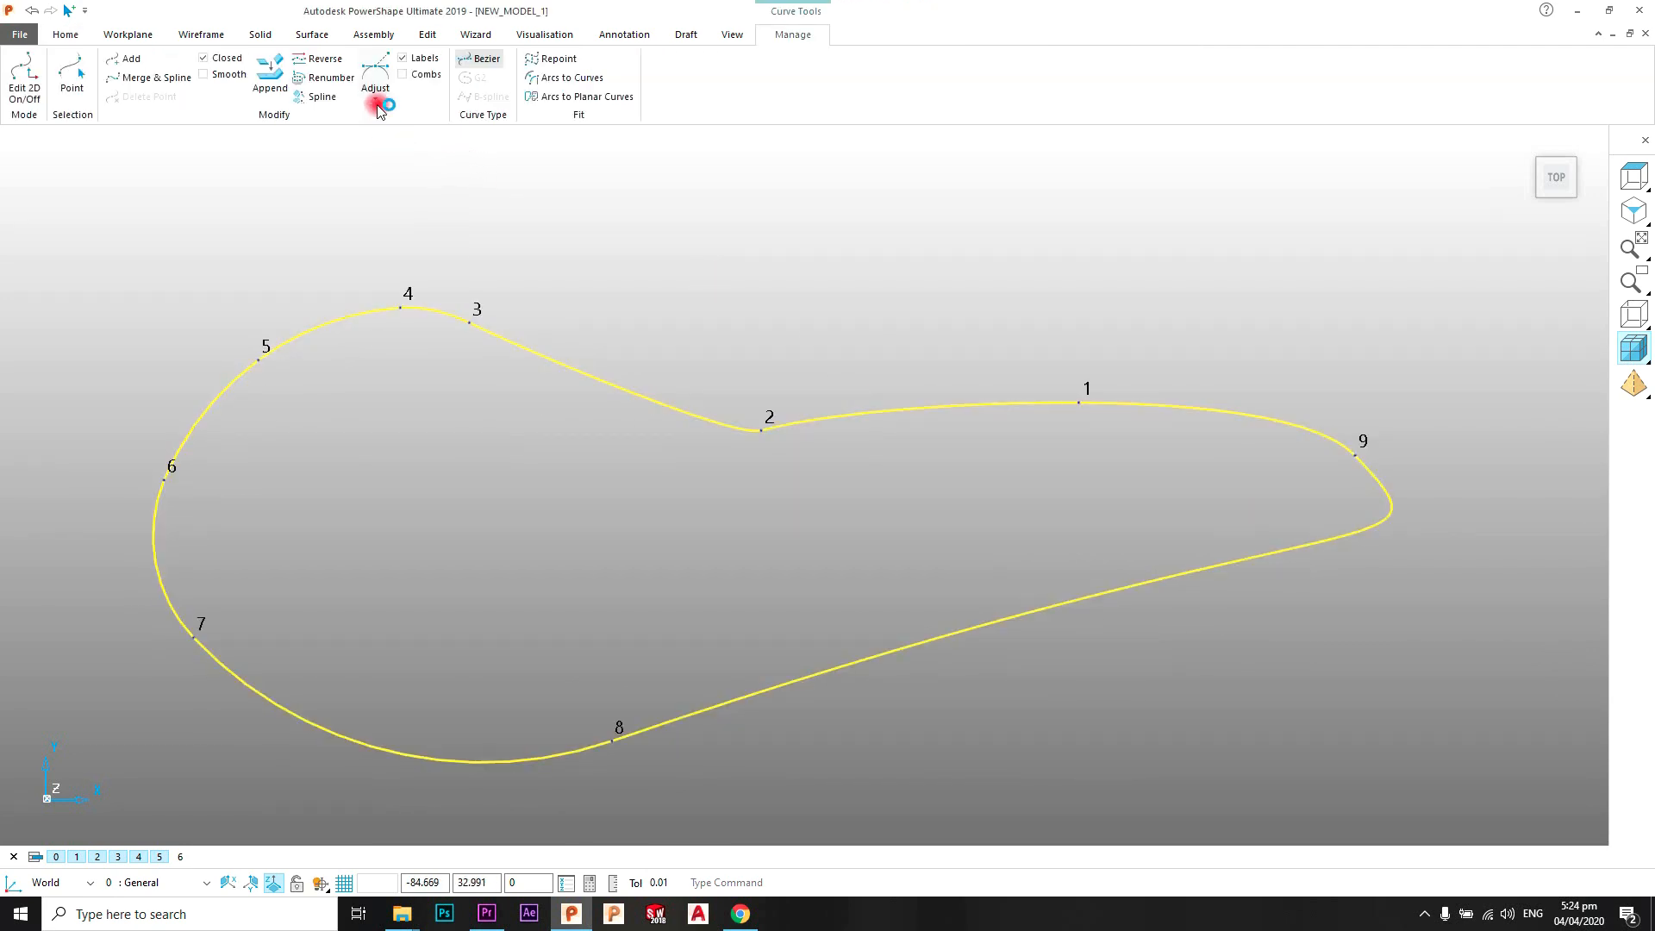
pyautogui.click(378, 105)
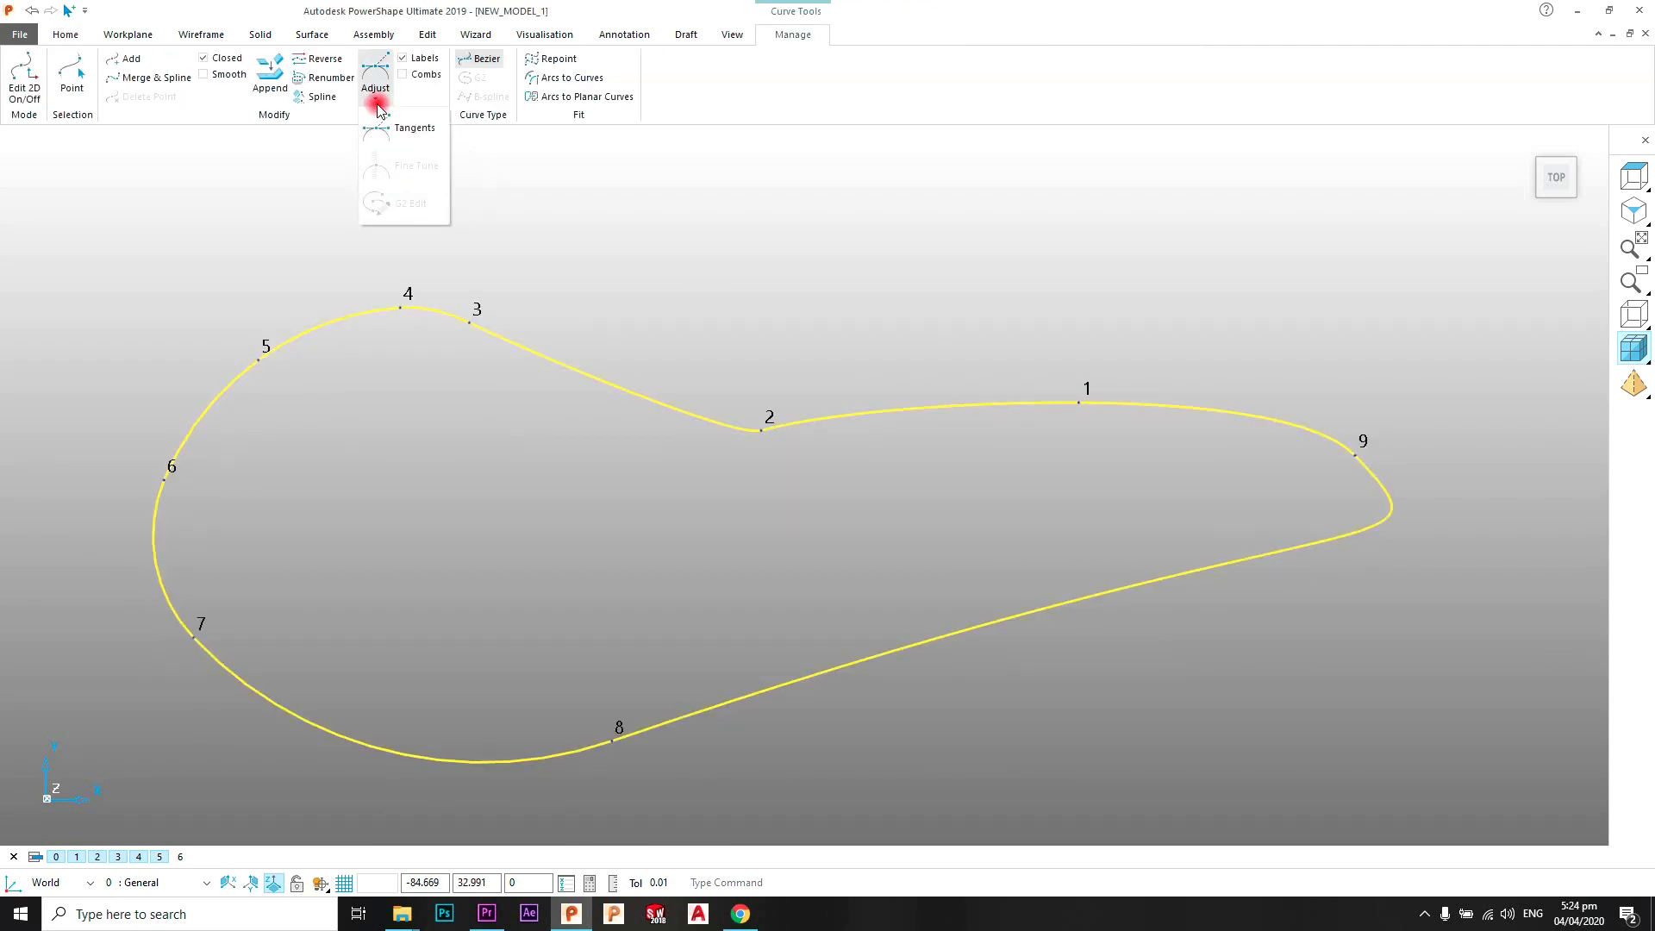
pyautogui.click(389, 127)
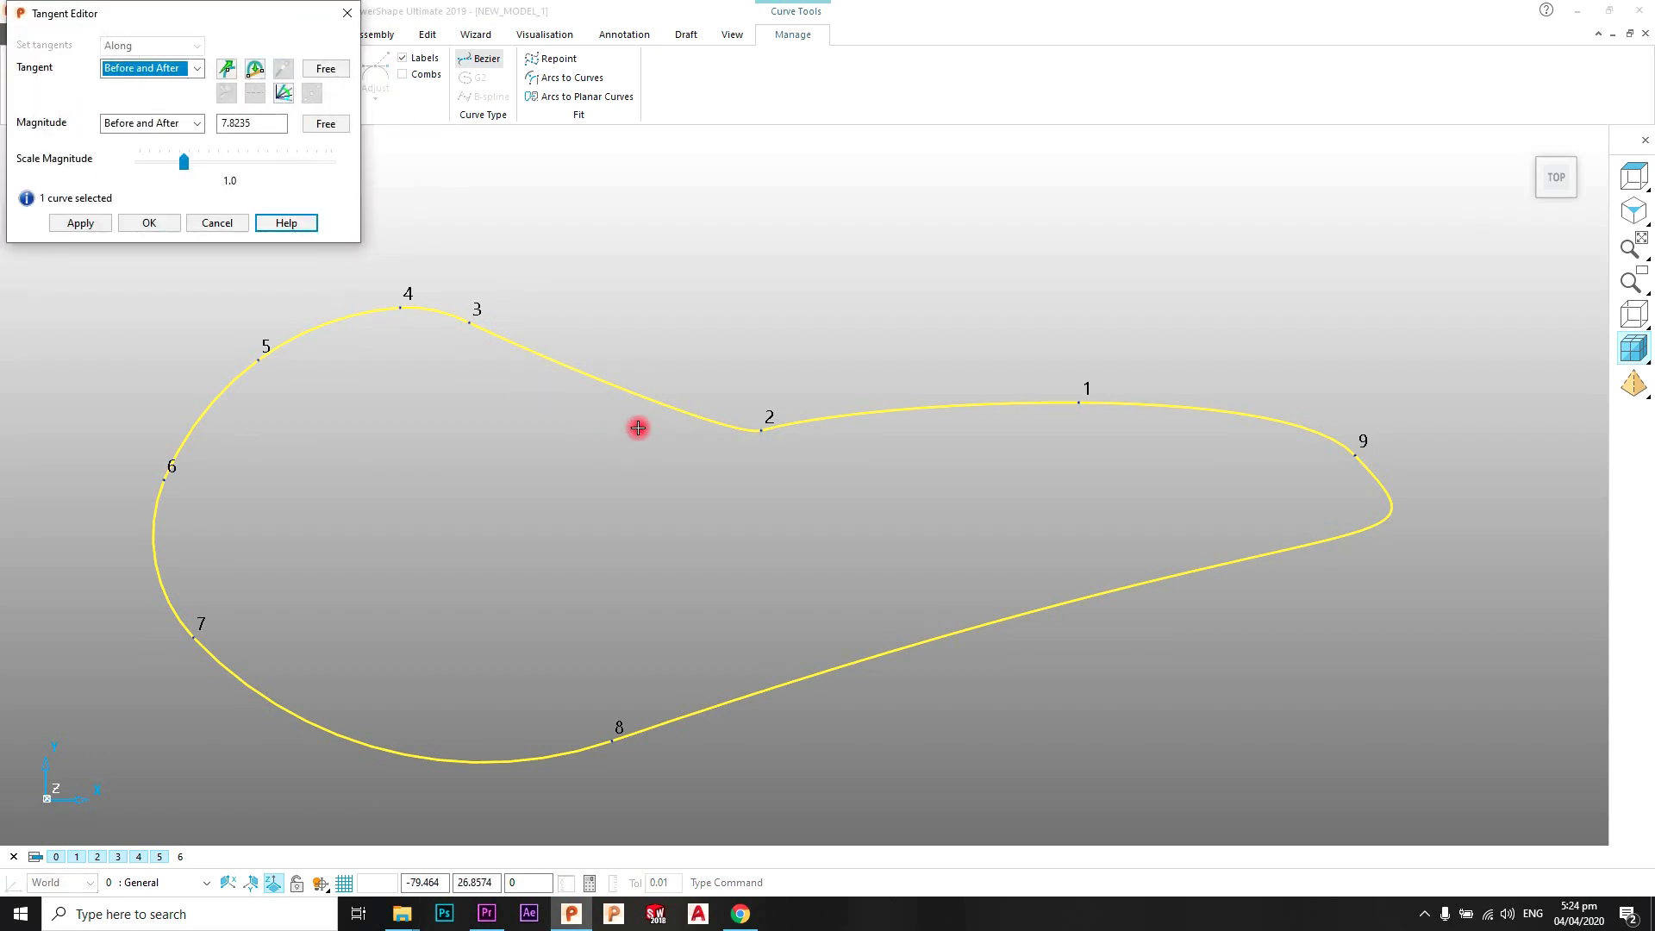
pyautogui.click(761, 429)
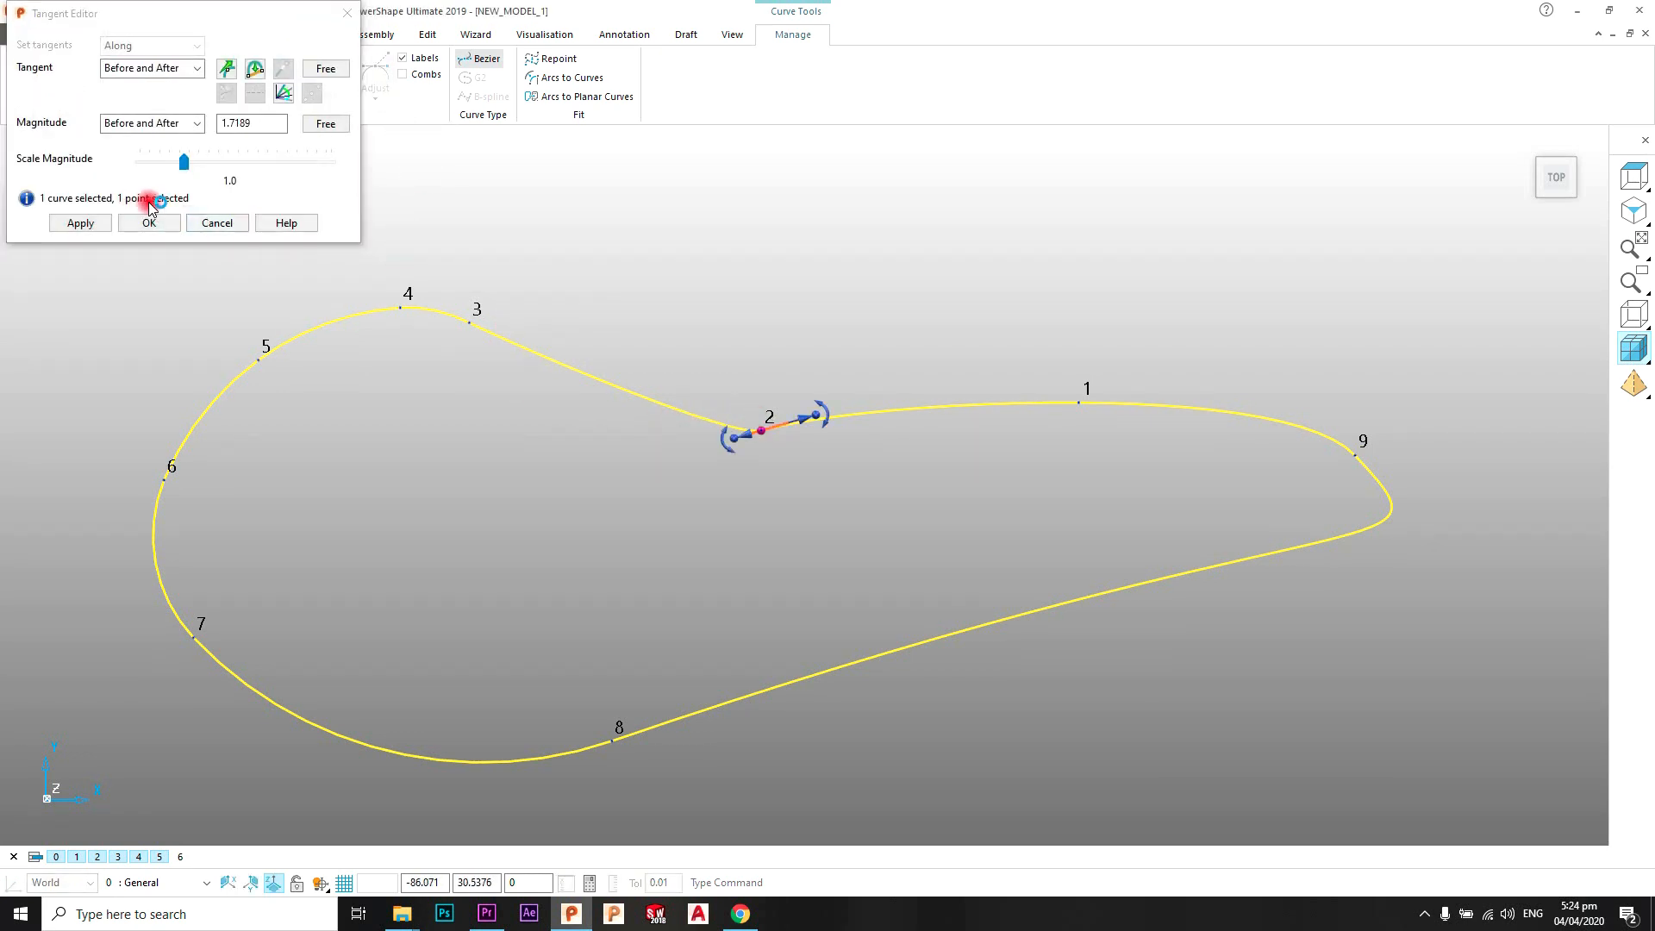
pyautogui.moveTo(184, 163); pyautogui.dragTo(322, 163)
pyautogui.click(175, 222)
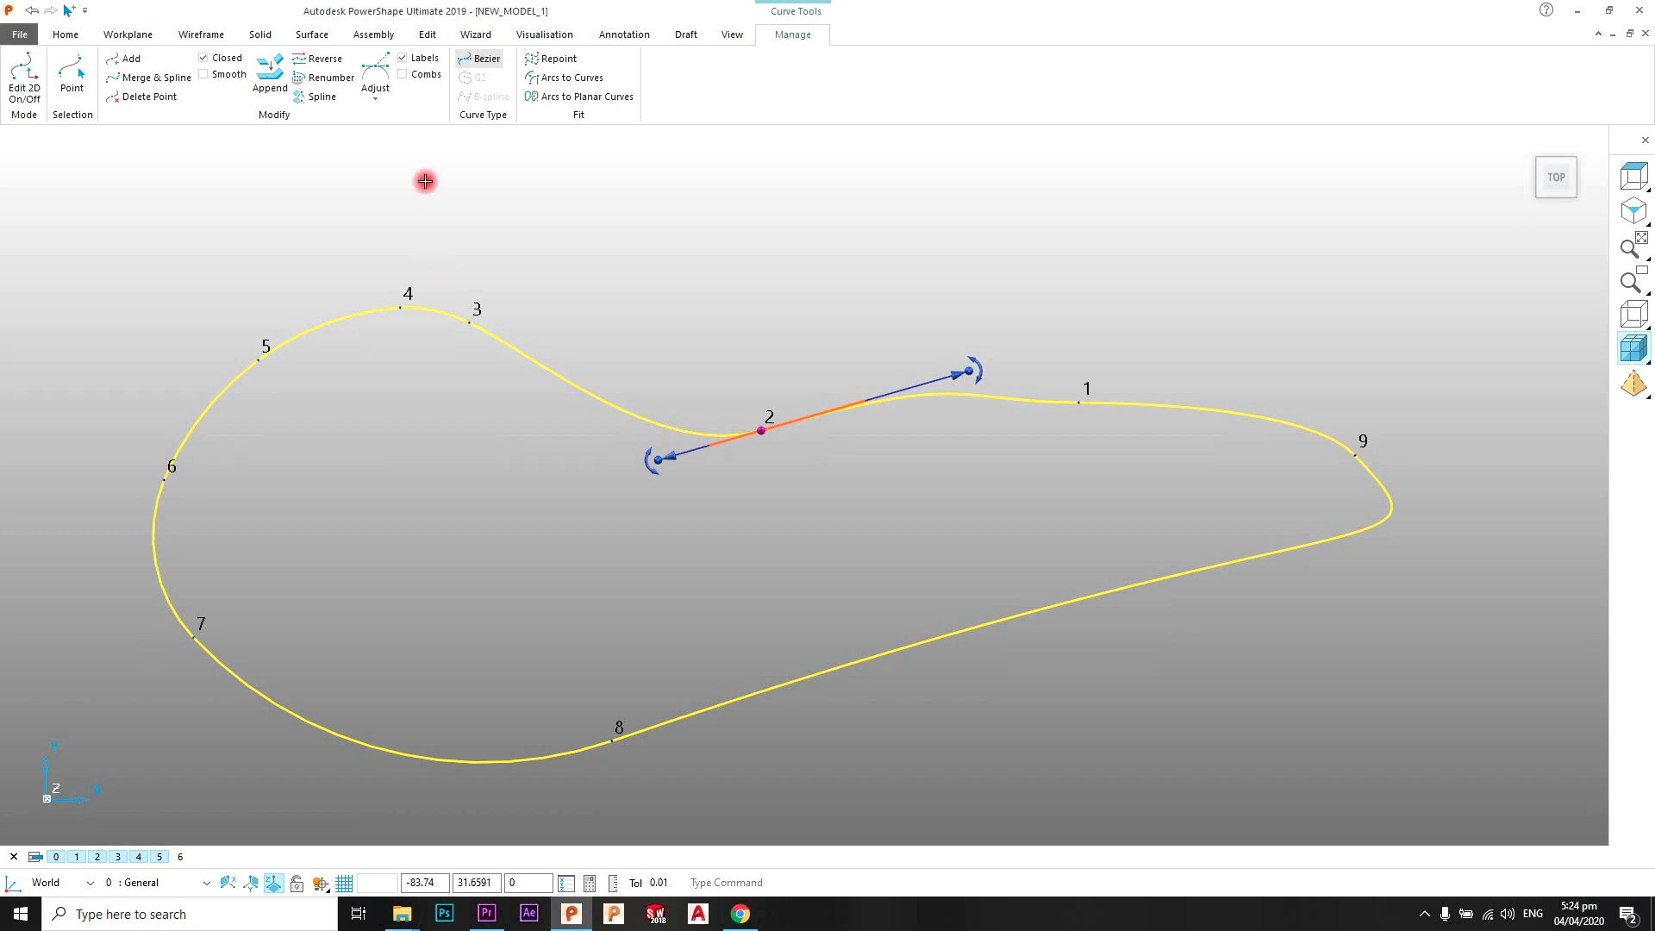
# Show the curve's curvature combs, examine them around the tight bend beside point 9, and hide them again
pyautogui.click(403, 58)
pyautogui.click(420, 80)
pyautogui.keyDown('shift'); pyautogui.moveTo(1357, 552); pyautogui.dragTo(1350, 489, button='middle'); pyautogui.keyUp('shift')
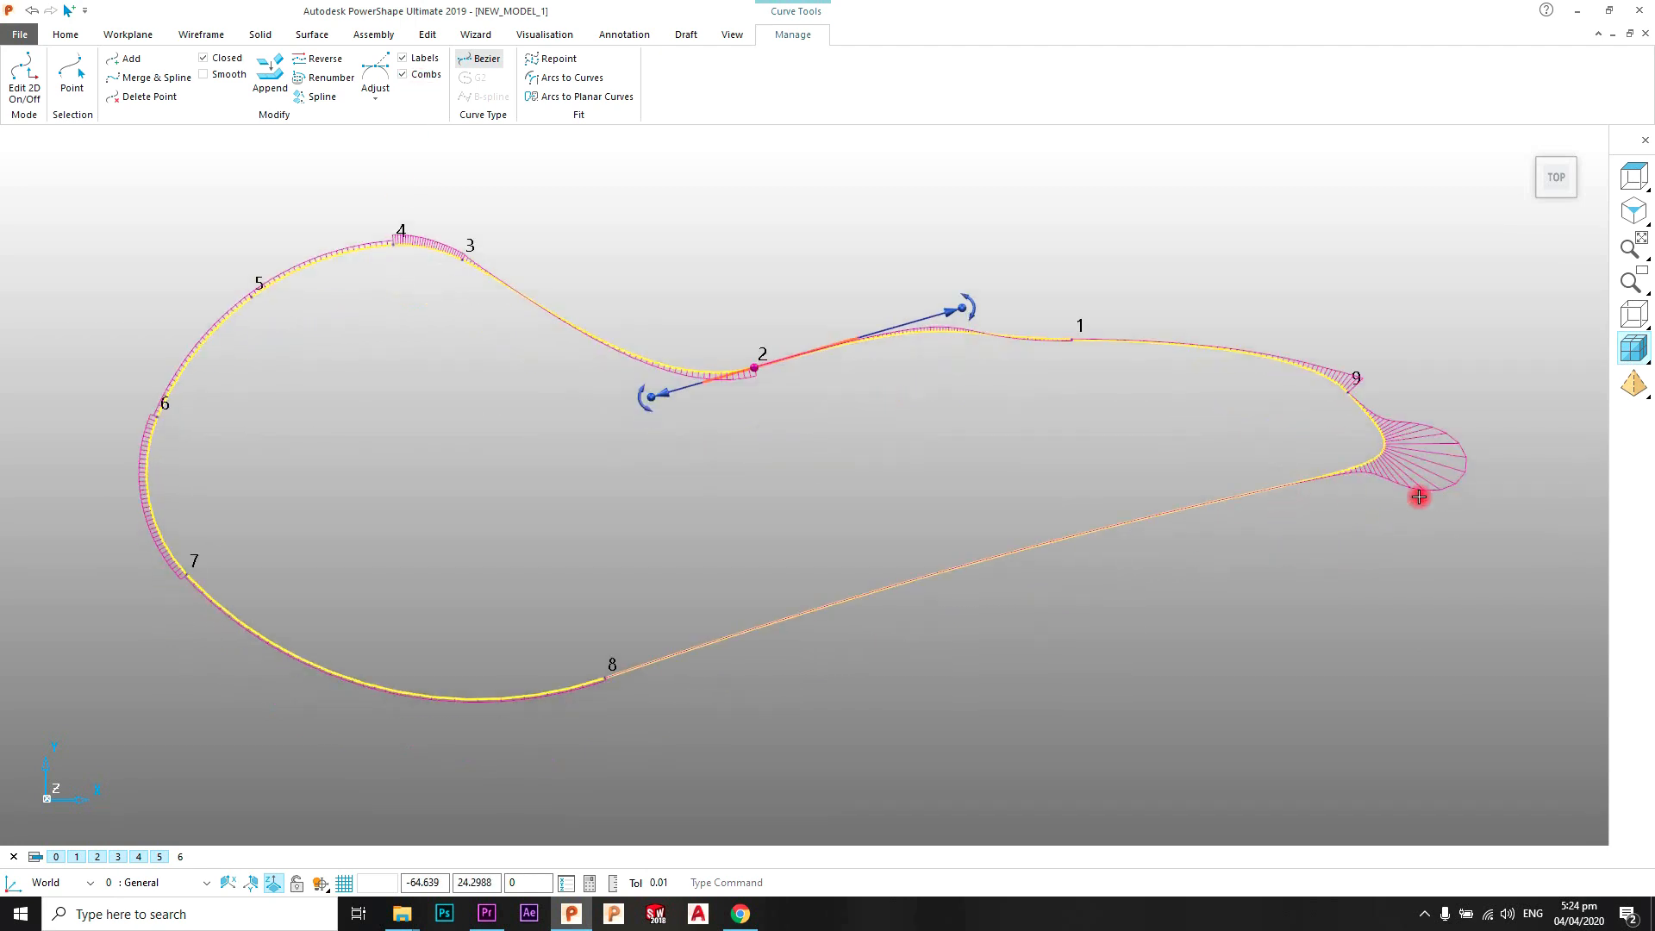
pyautogui.scroll(-1, 1353, 441)
pyautogui.scroll(2, 1293, 455)
pyautogui.scroll(1, 1295, 461)
pyautogui.keyDown('shift'); pyautogui.moveTo(1047, 468); pyautogui.dragTo(1200, 469, button='middle'); pyautogui.keyUp('shift')
pyautogui.scroll(-2, 1199, 470)
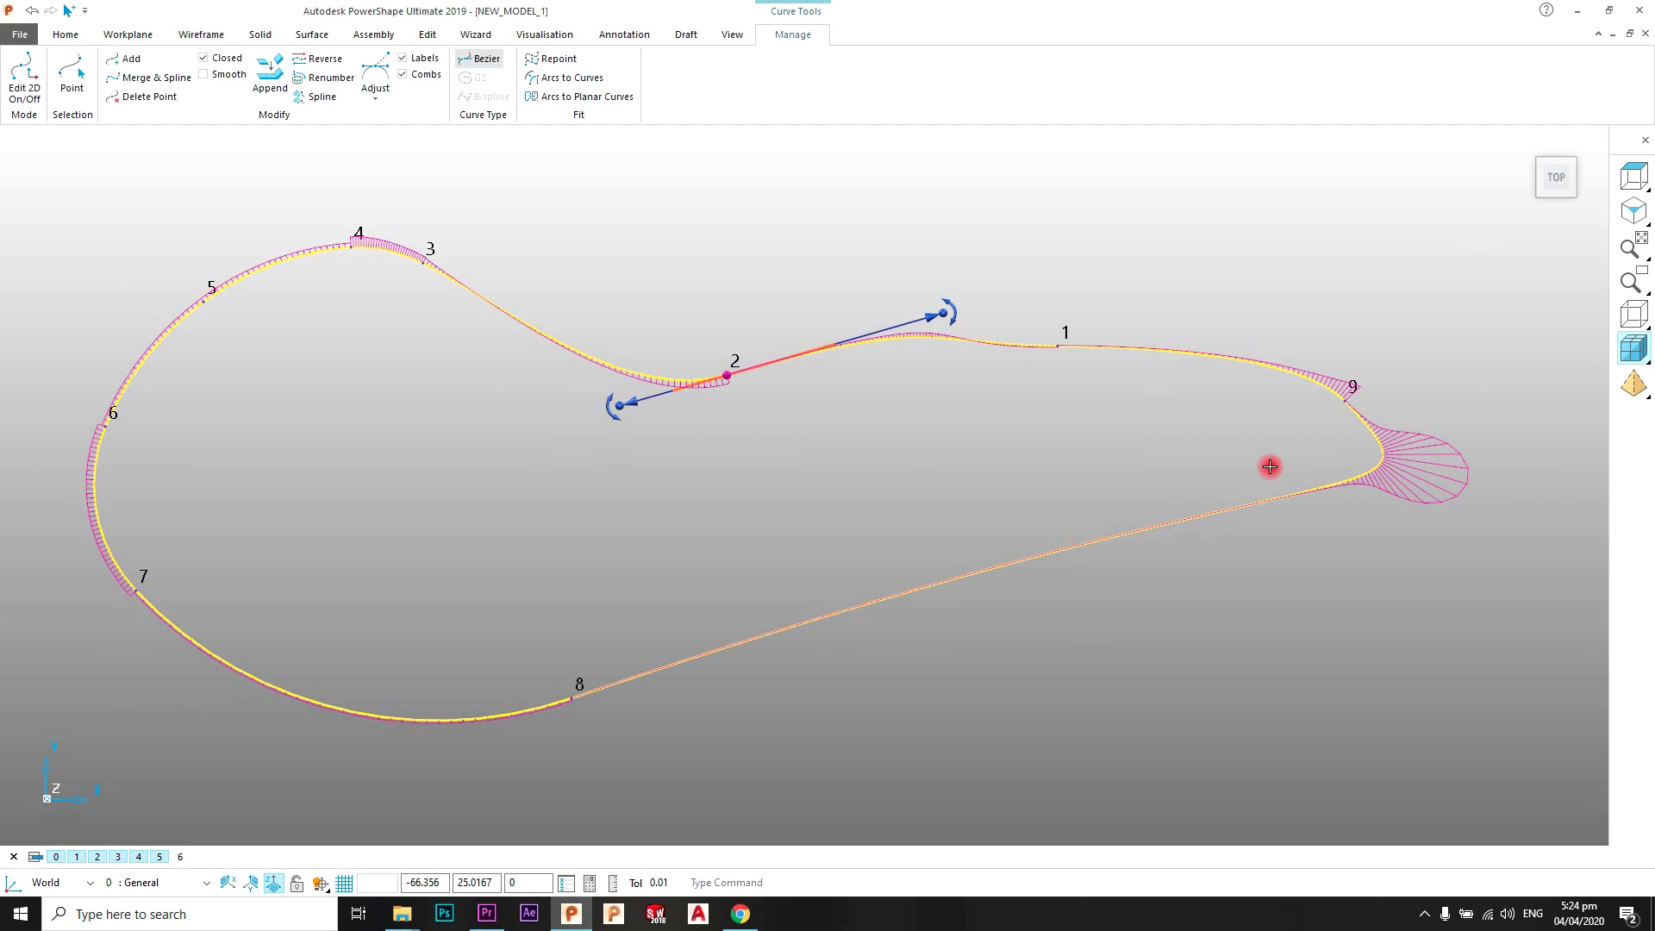
pyautogui.click(422, 80)
pyautogui.click(496, 69)
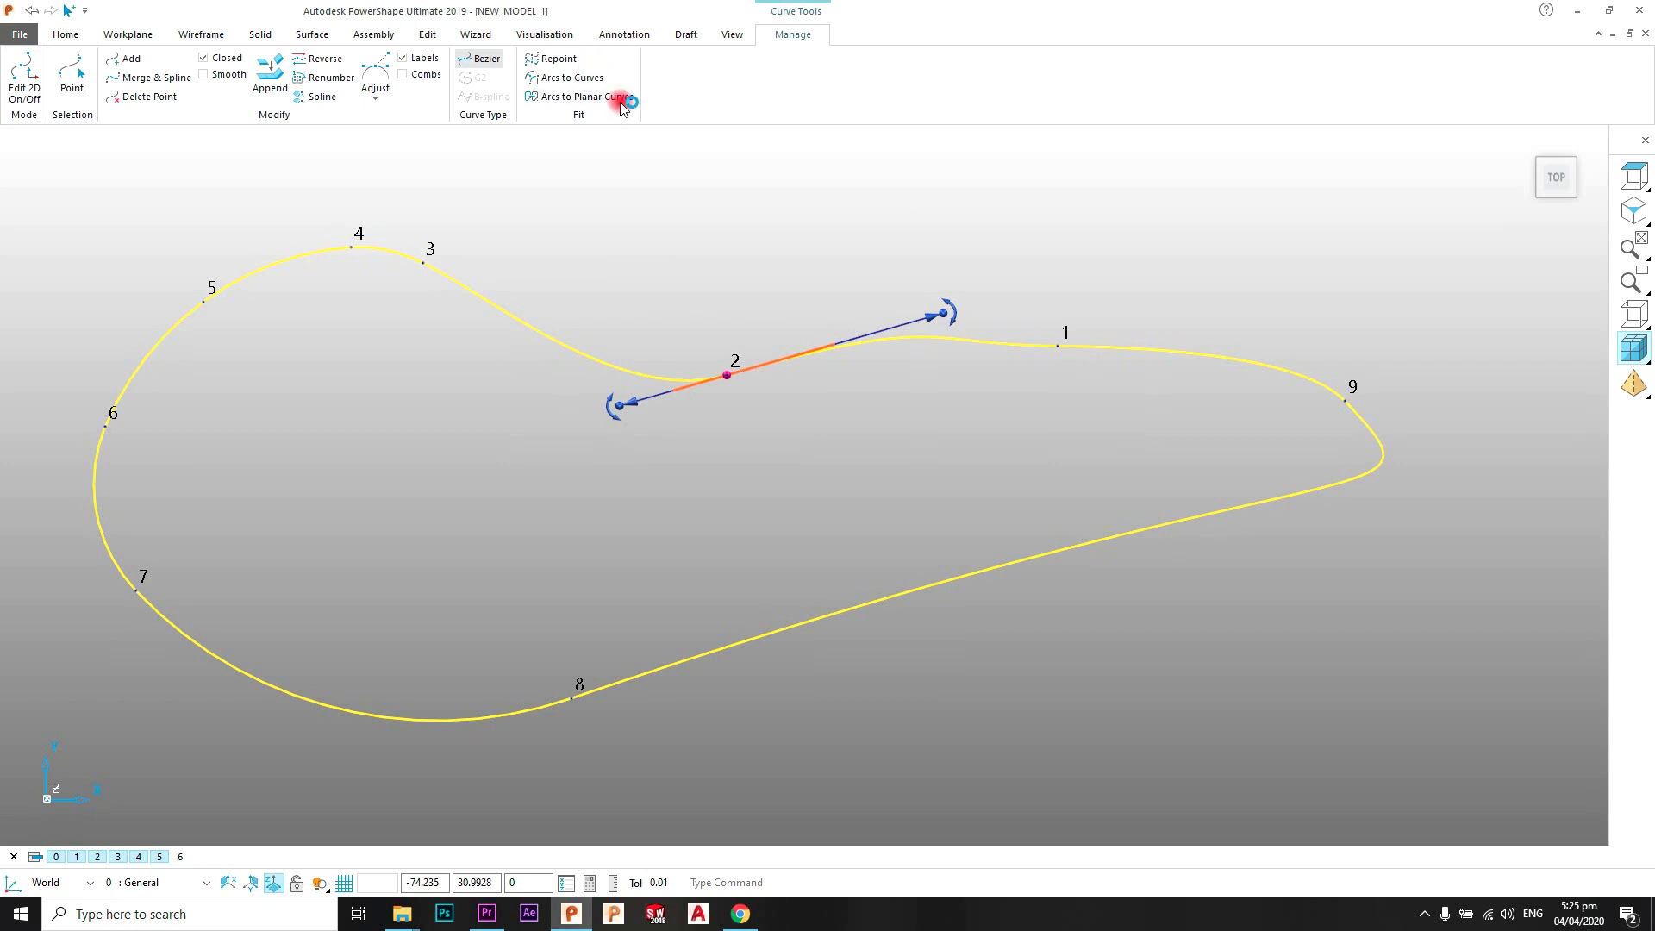
# Preview repointing the whole closed curve to 15 points with global even spacing
pyautogui.click(567, 60)
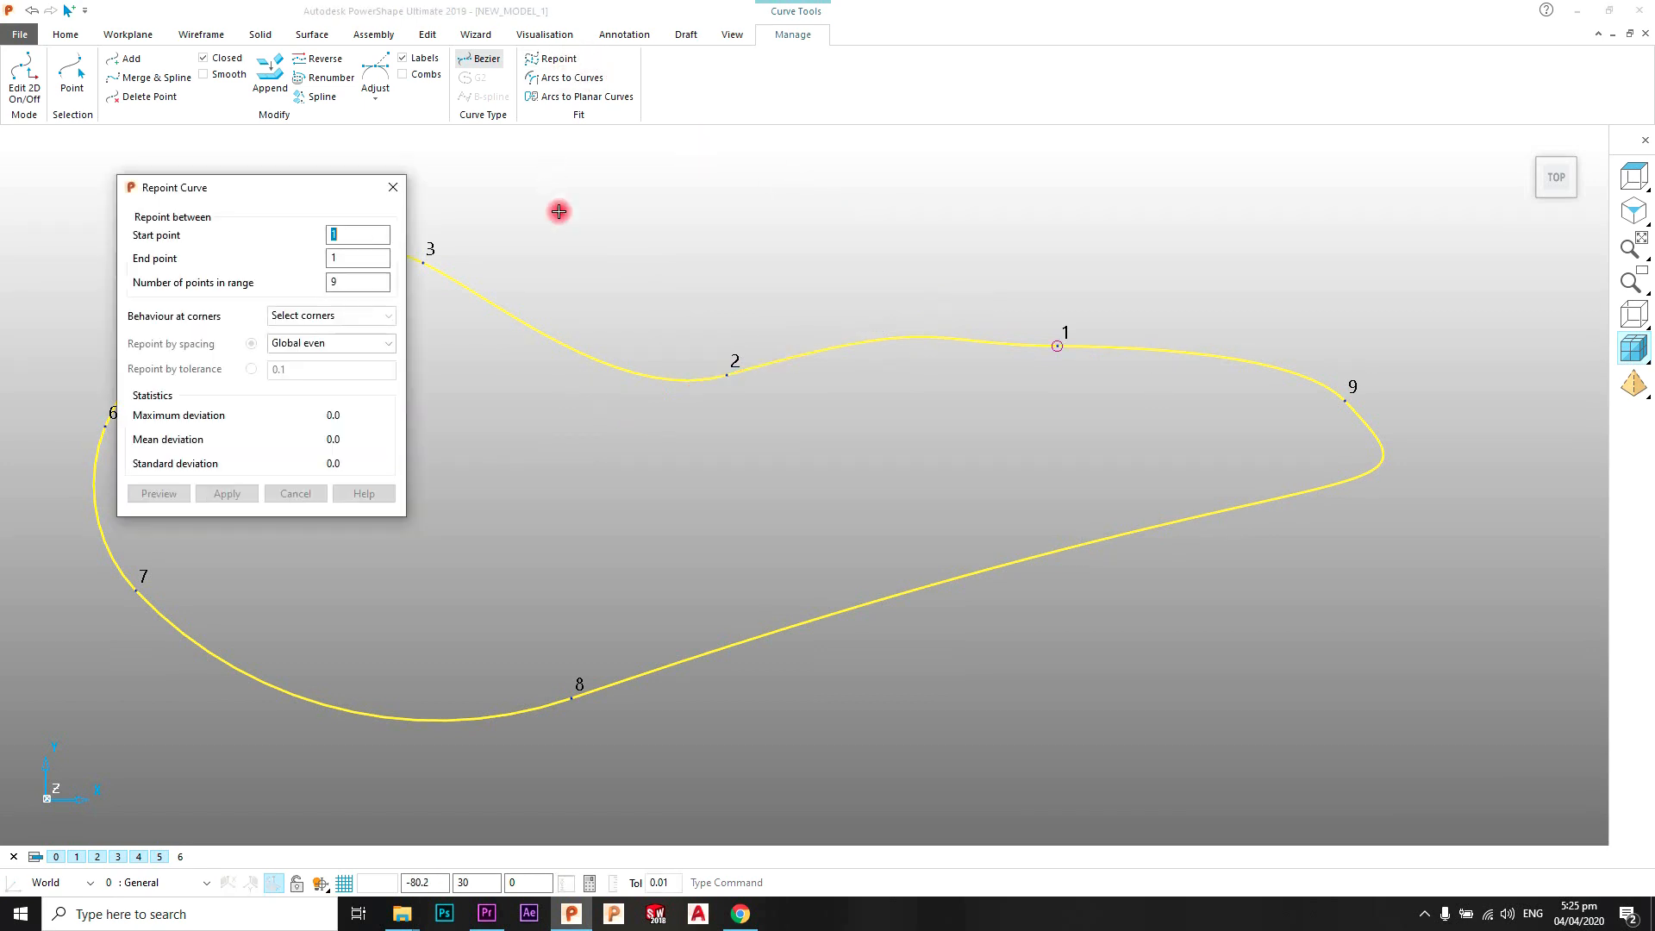
pyautogui.click(359, 282)
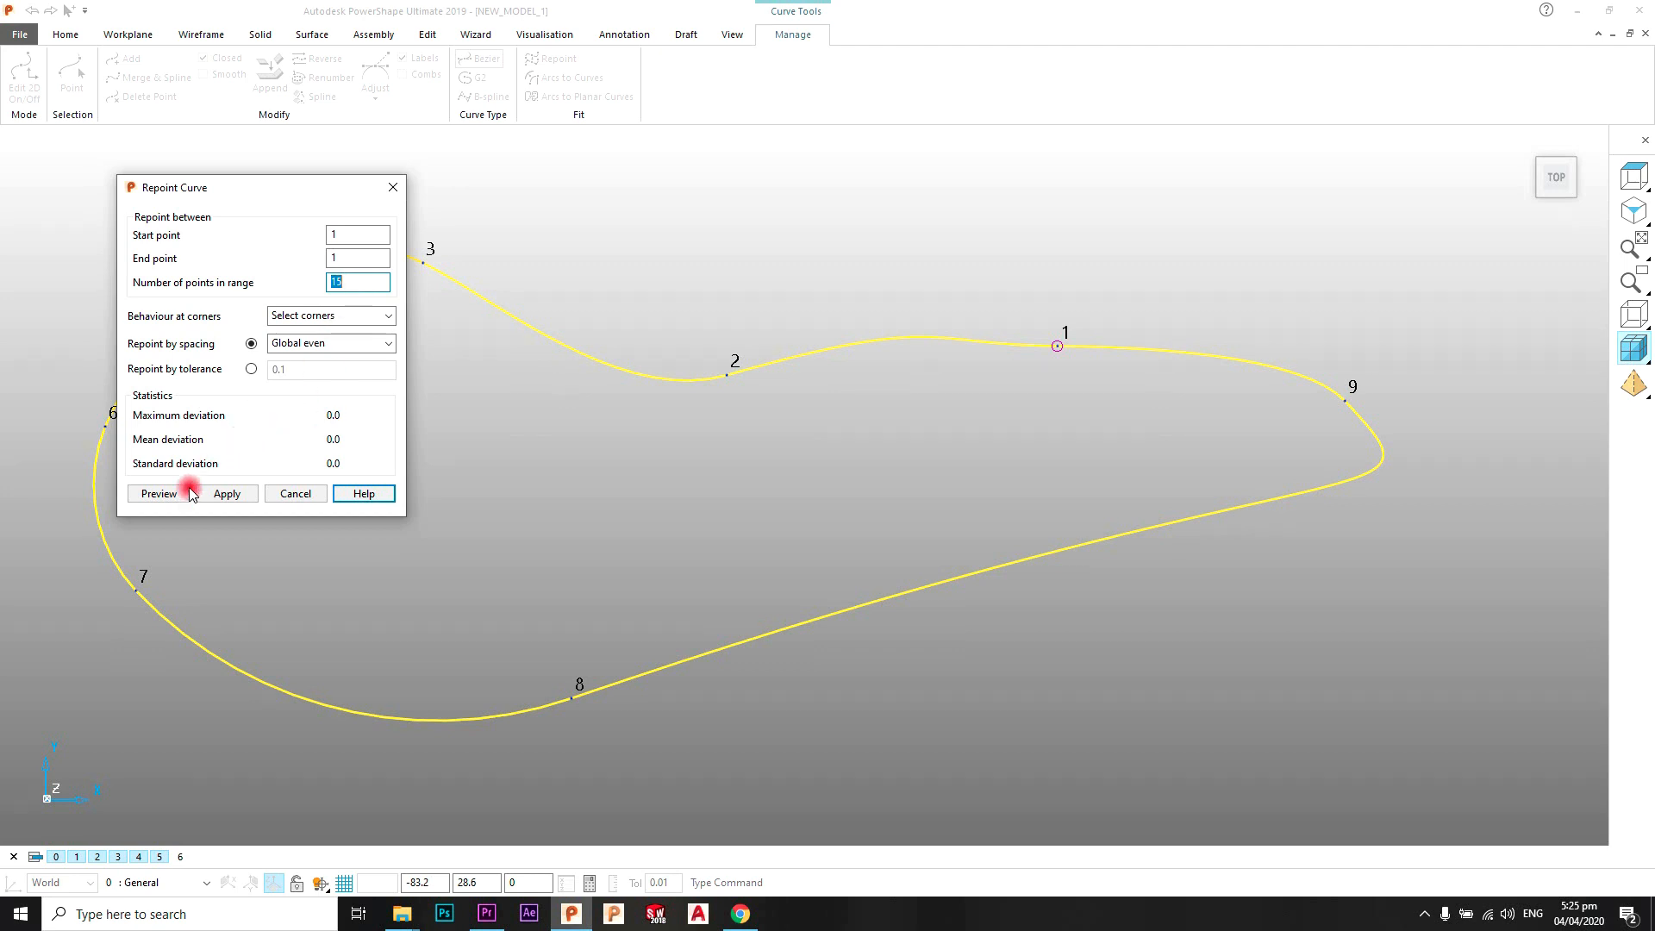
pyautogui.click(160, 493)
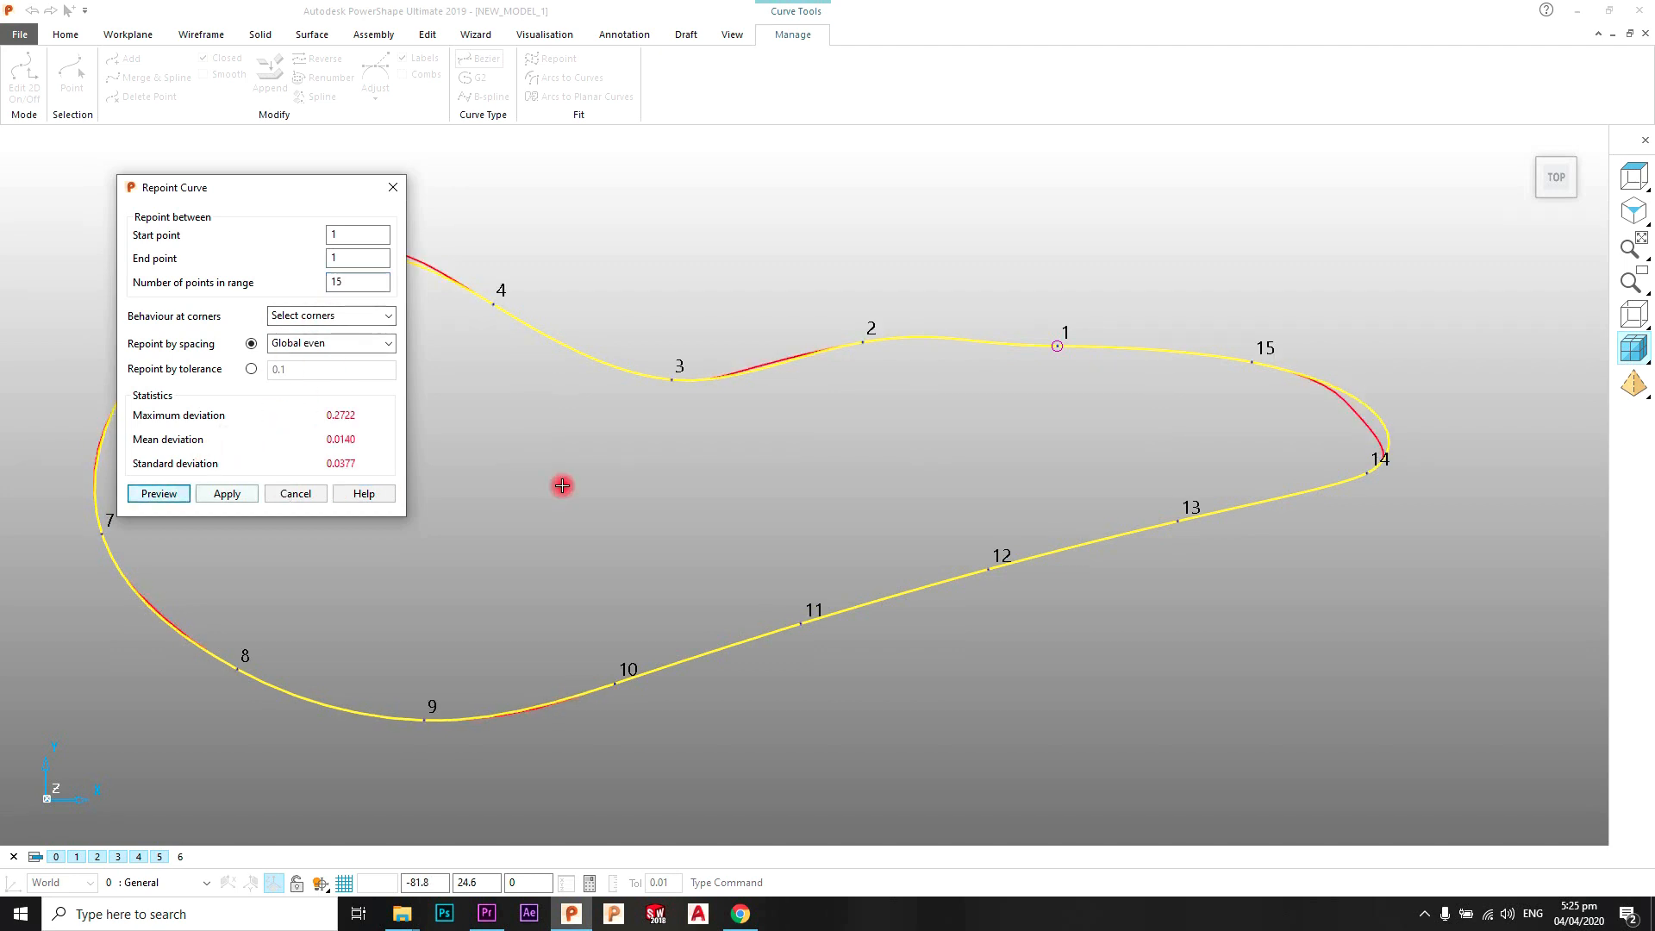
pyautogui.keyDown('shift'); pyautogui.moveTo(679, 509); pyautogui.dragTo(828, 462, button='middle'); pyautogui.keyUp('shift')
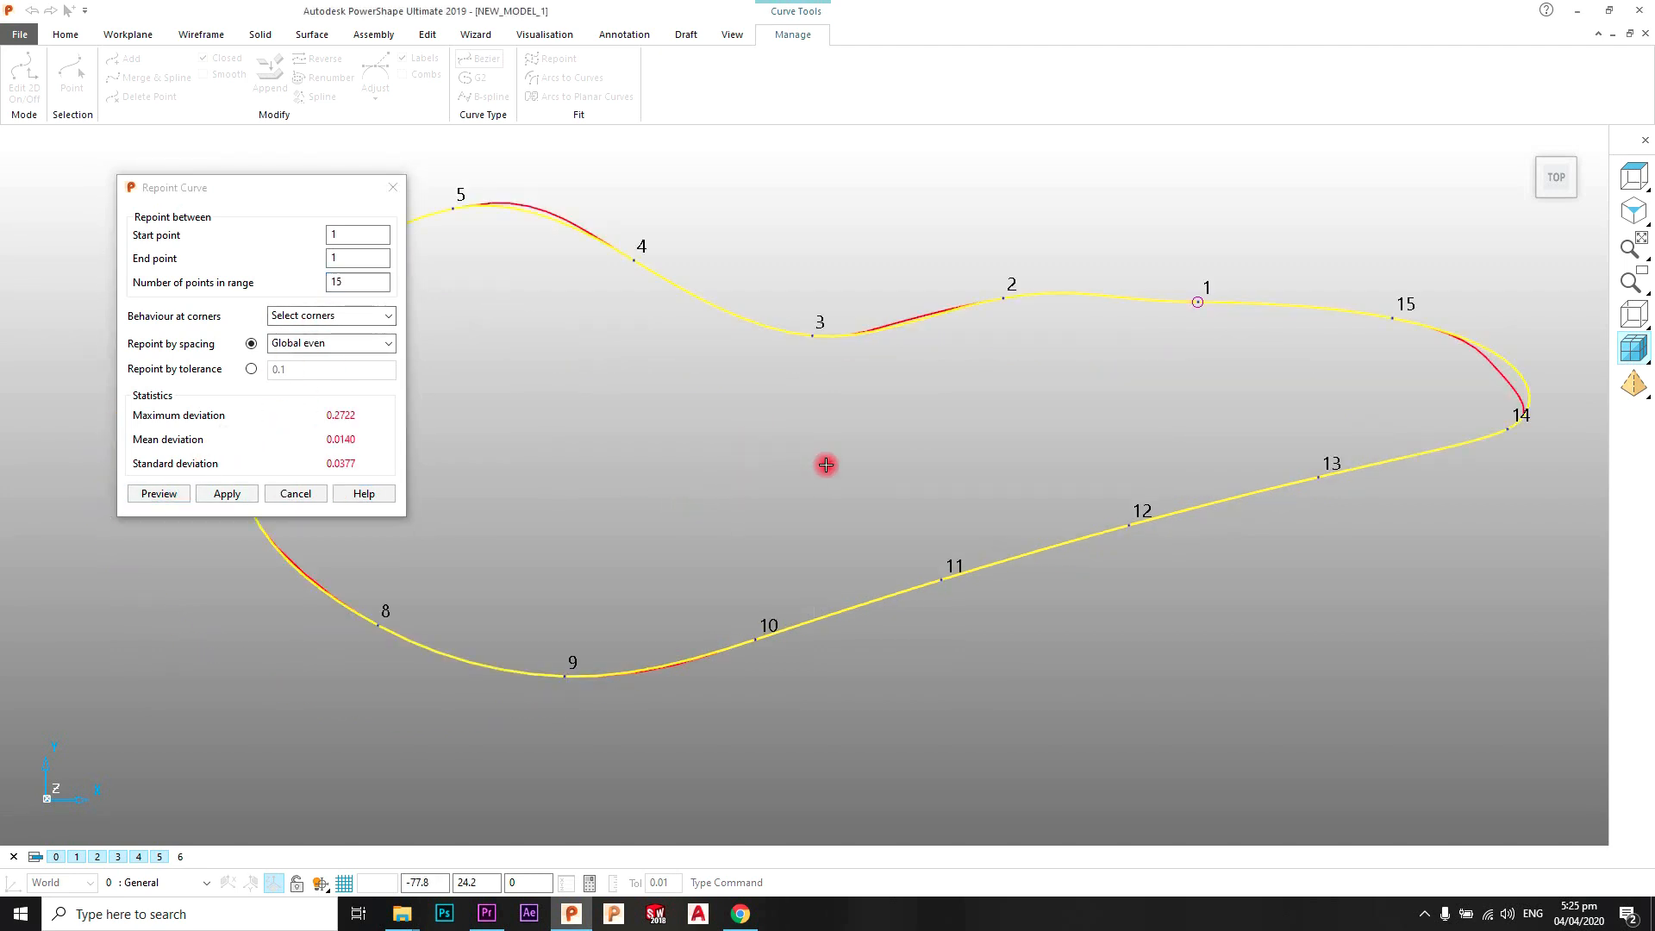
pyautogui.scroll(-2, 827, 463)
pyautogui.keyDown('shift'); pyautogui.moveTo(934, 421); pyautogui.dragTo(918, 426, button='middle'); pyautogui.keyUp('shift')
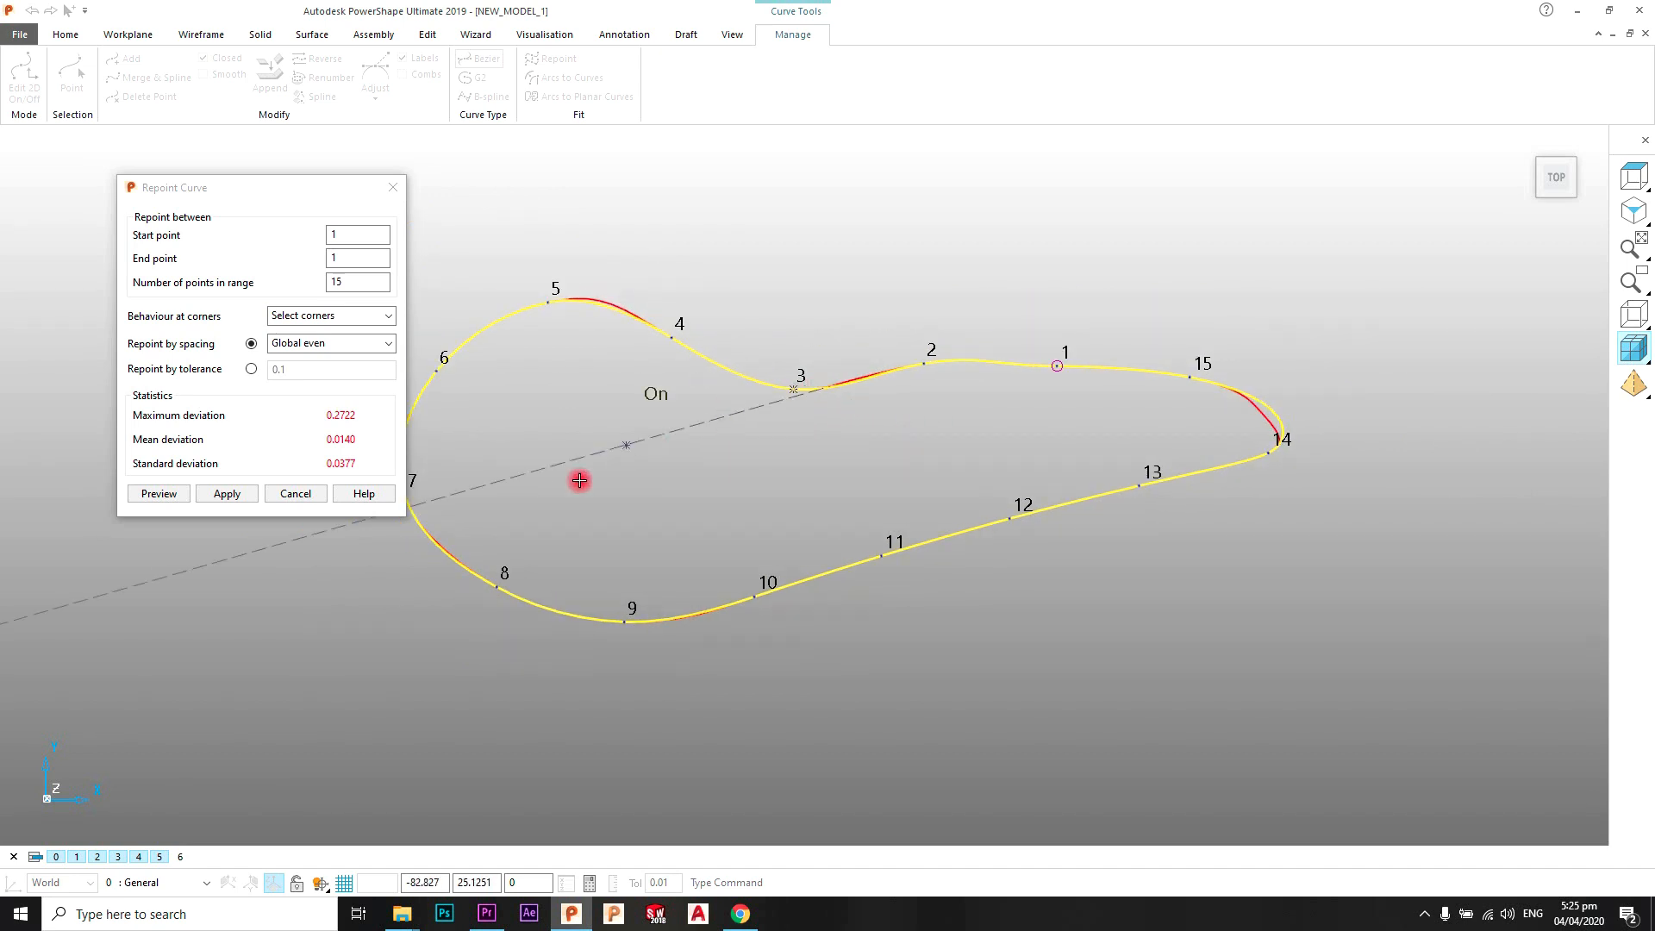
# Repoint the closed curve to 8 points with global even spacing
pyautogui.doubleClick(352, 282)
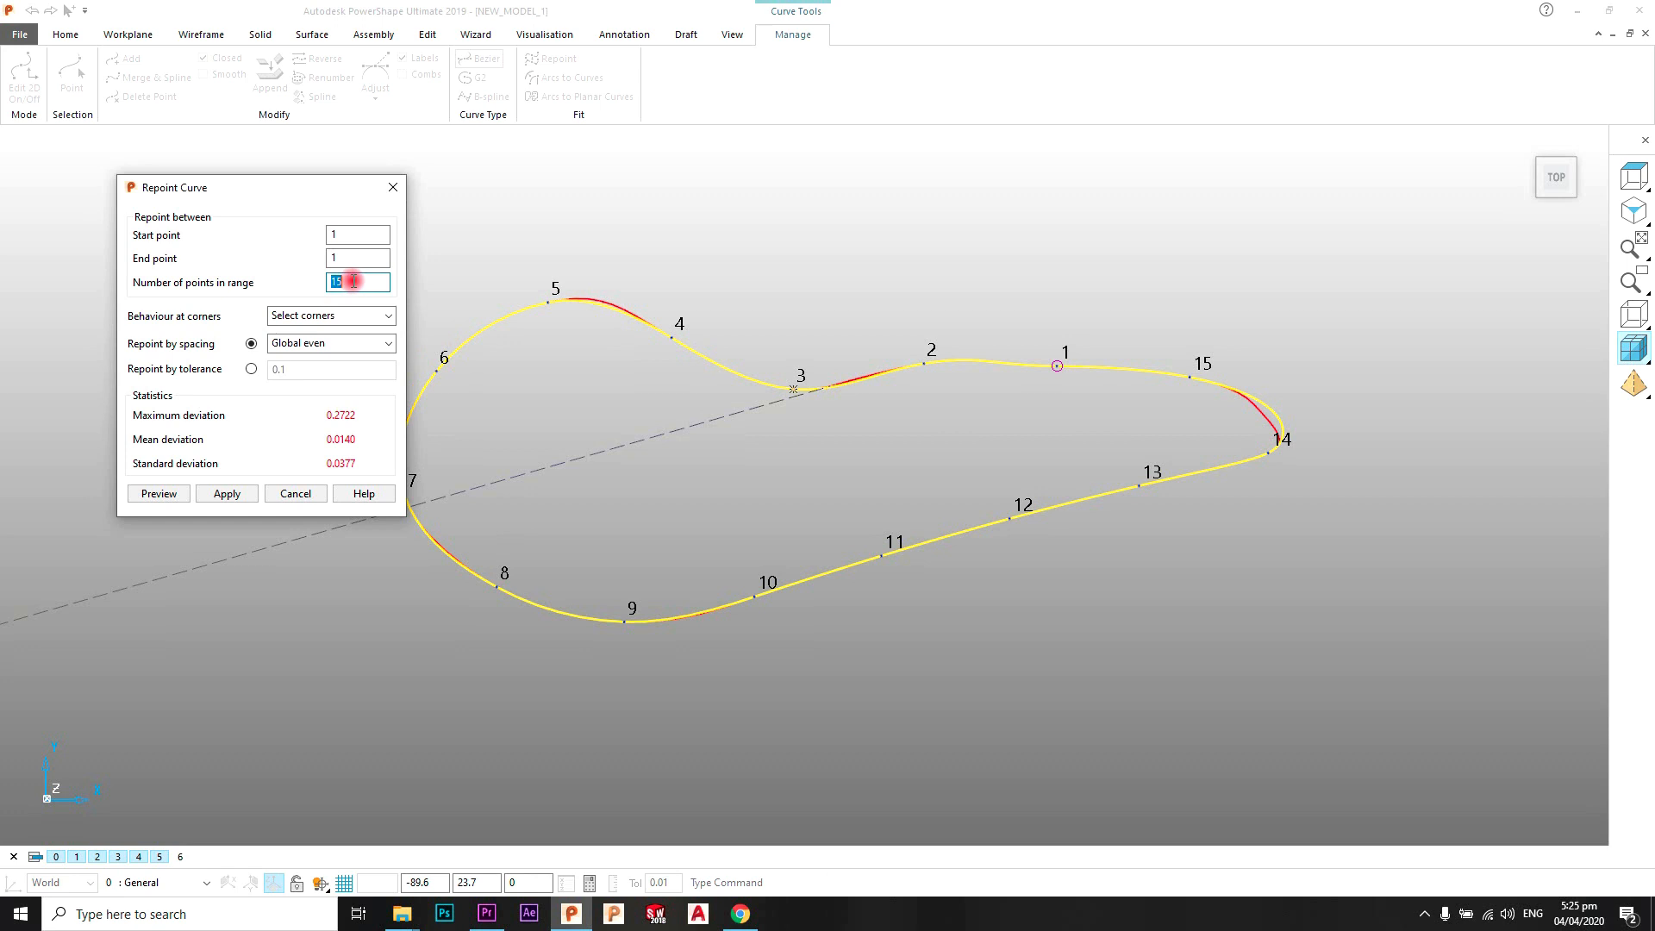
pyautogui.click(159, 494)
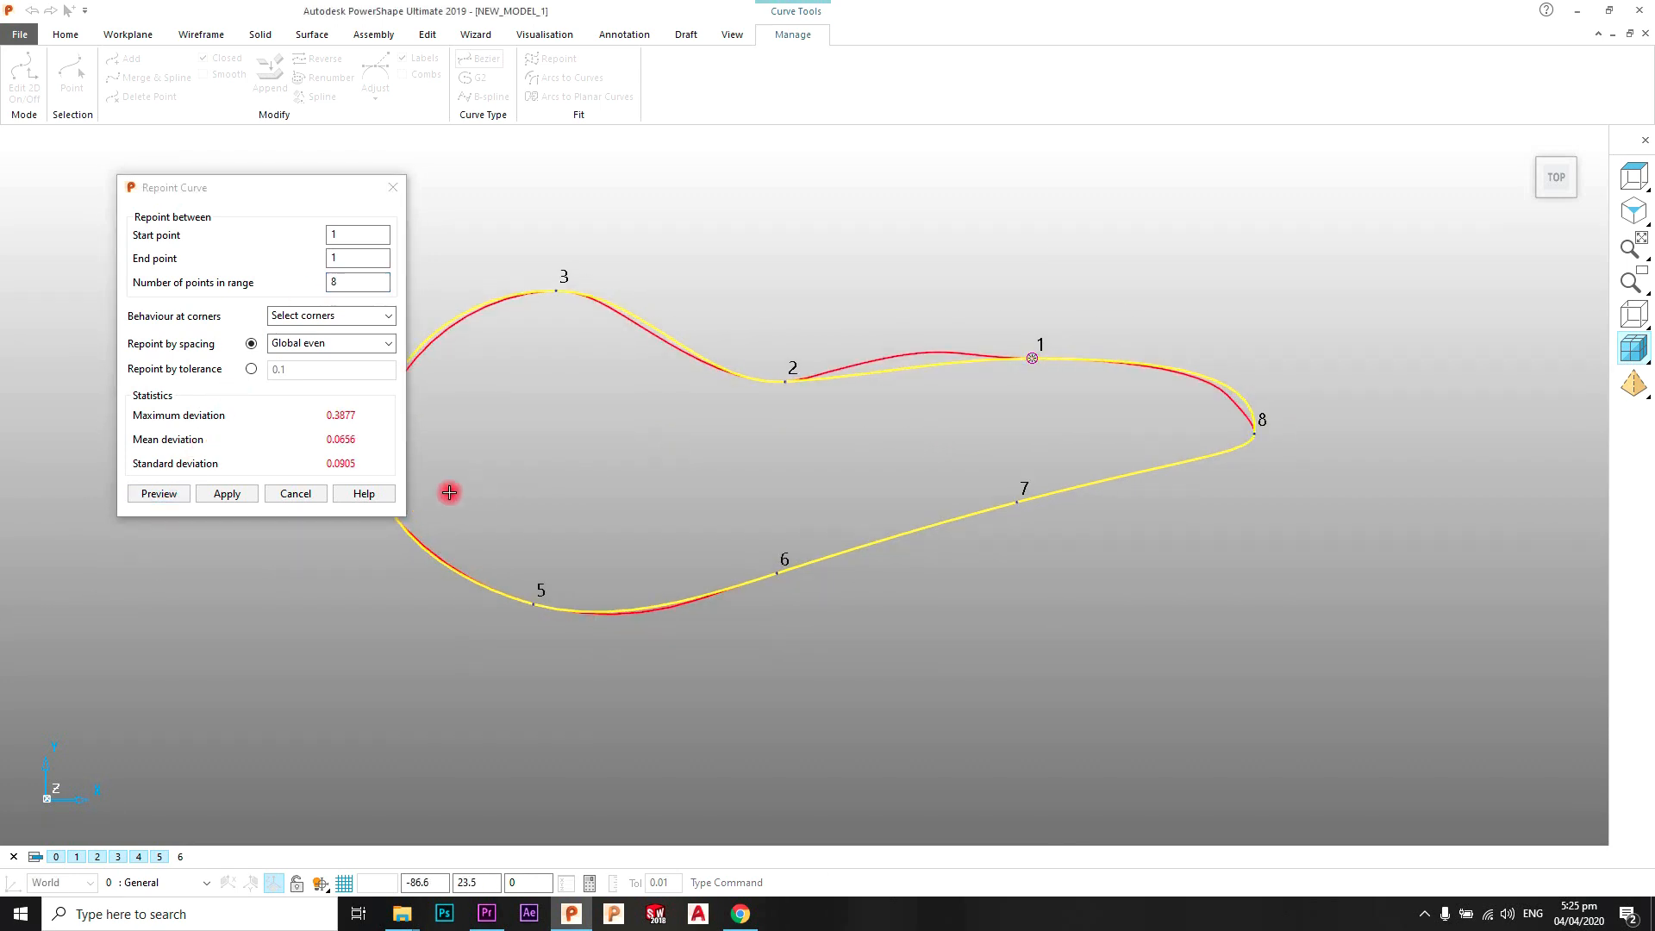
pyautogui.click(227, 493)
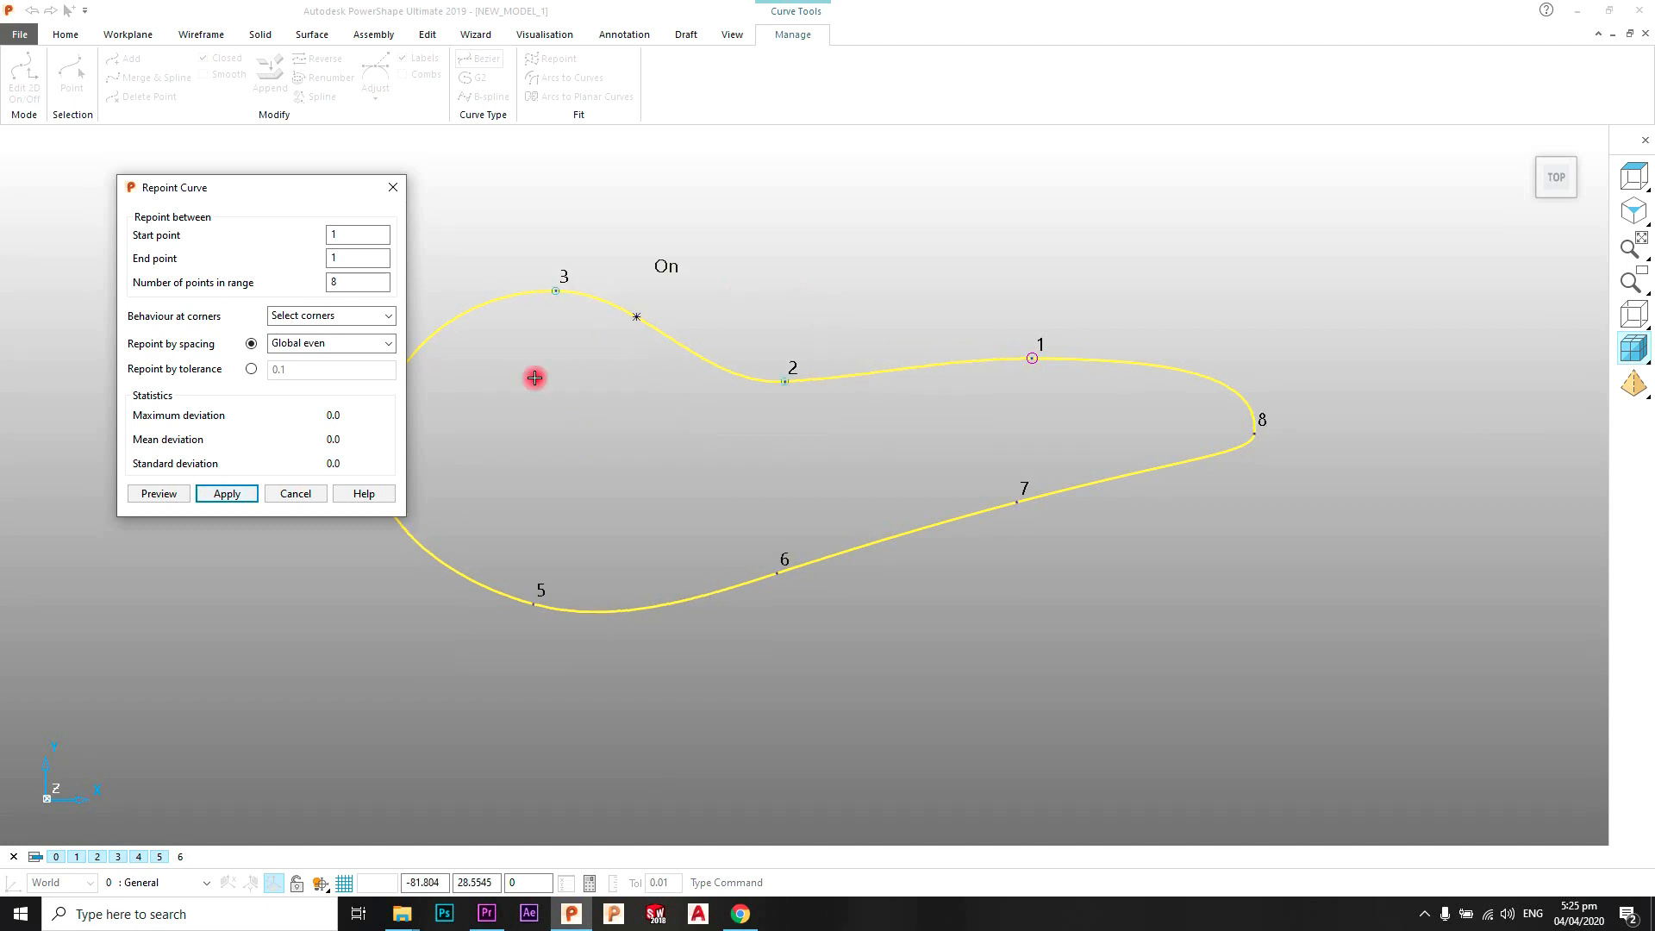
pyautogui.click(294, 493)
pyautogui.click(795, 251)
# Convert the repointed curve into fitted arcs, keeping align angle 0.1, discontinuity angle 30 and maximum radius 1000
pyautogui.click(709, 350)
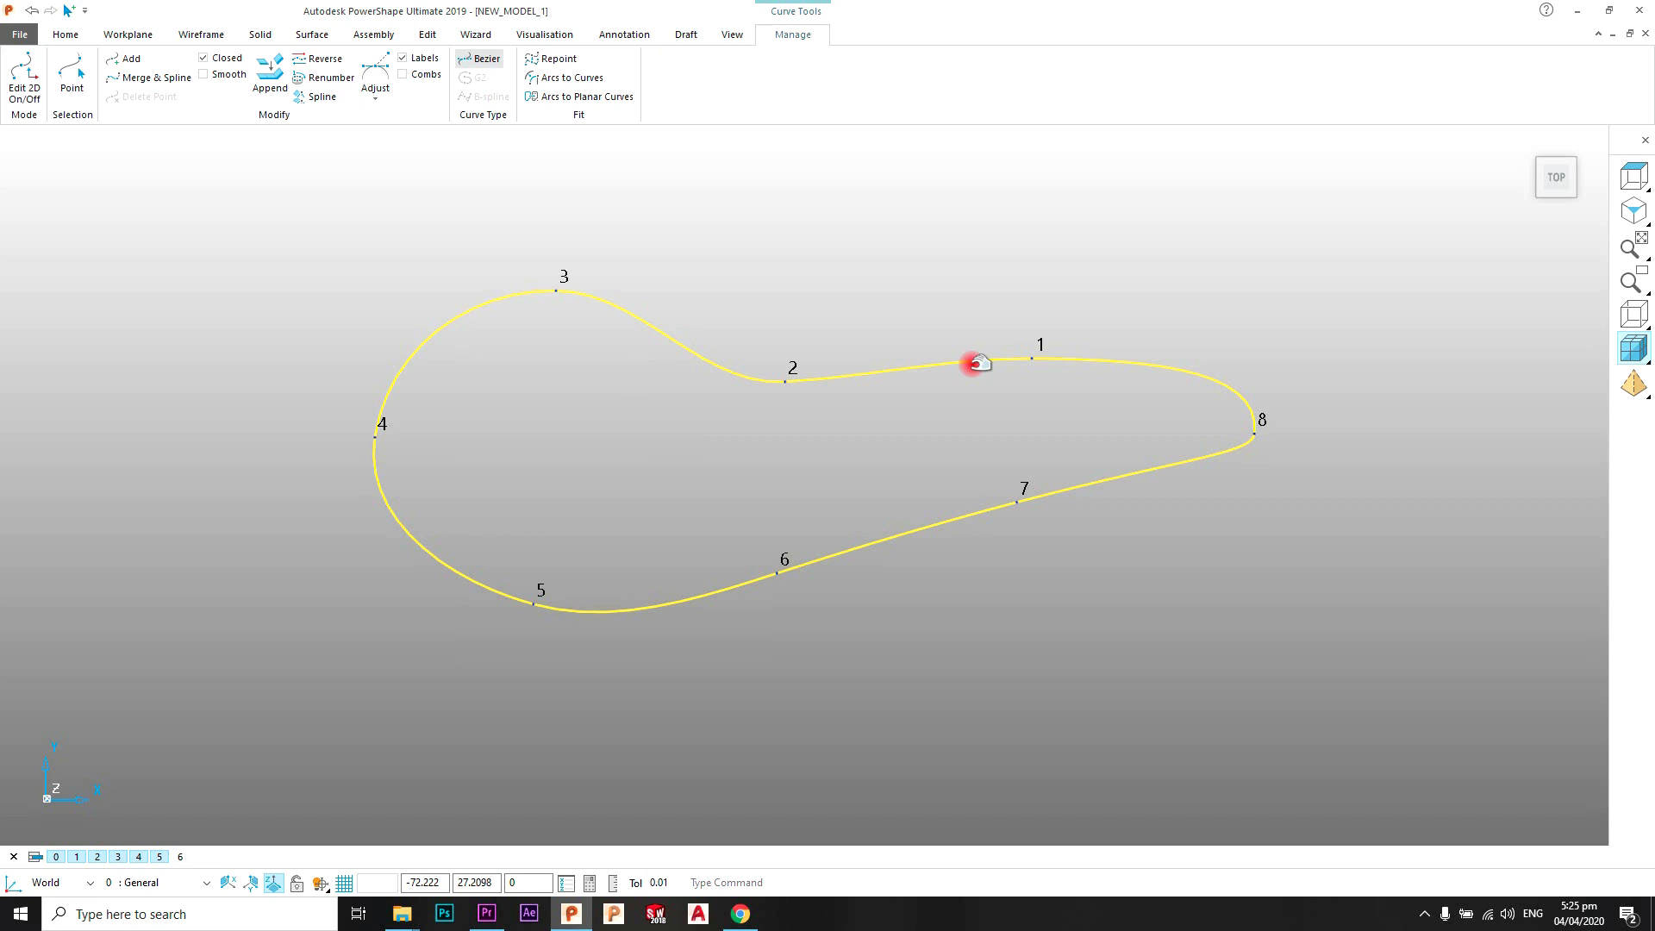
pyautogui.click(602, 98)
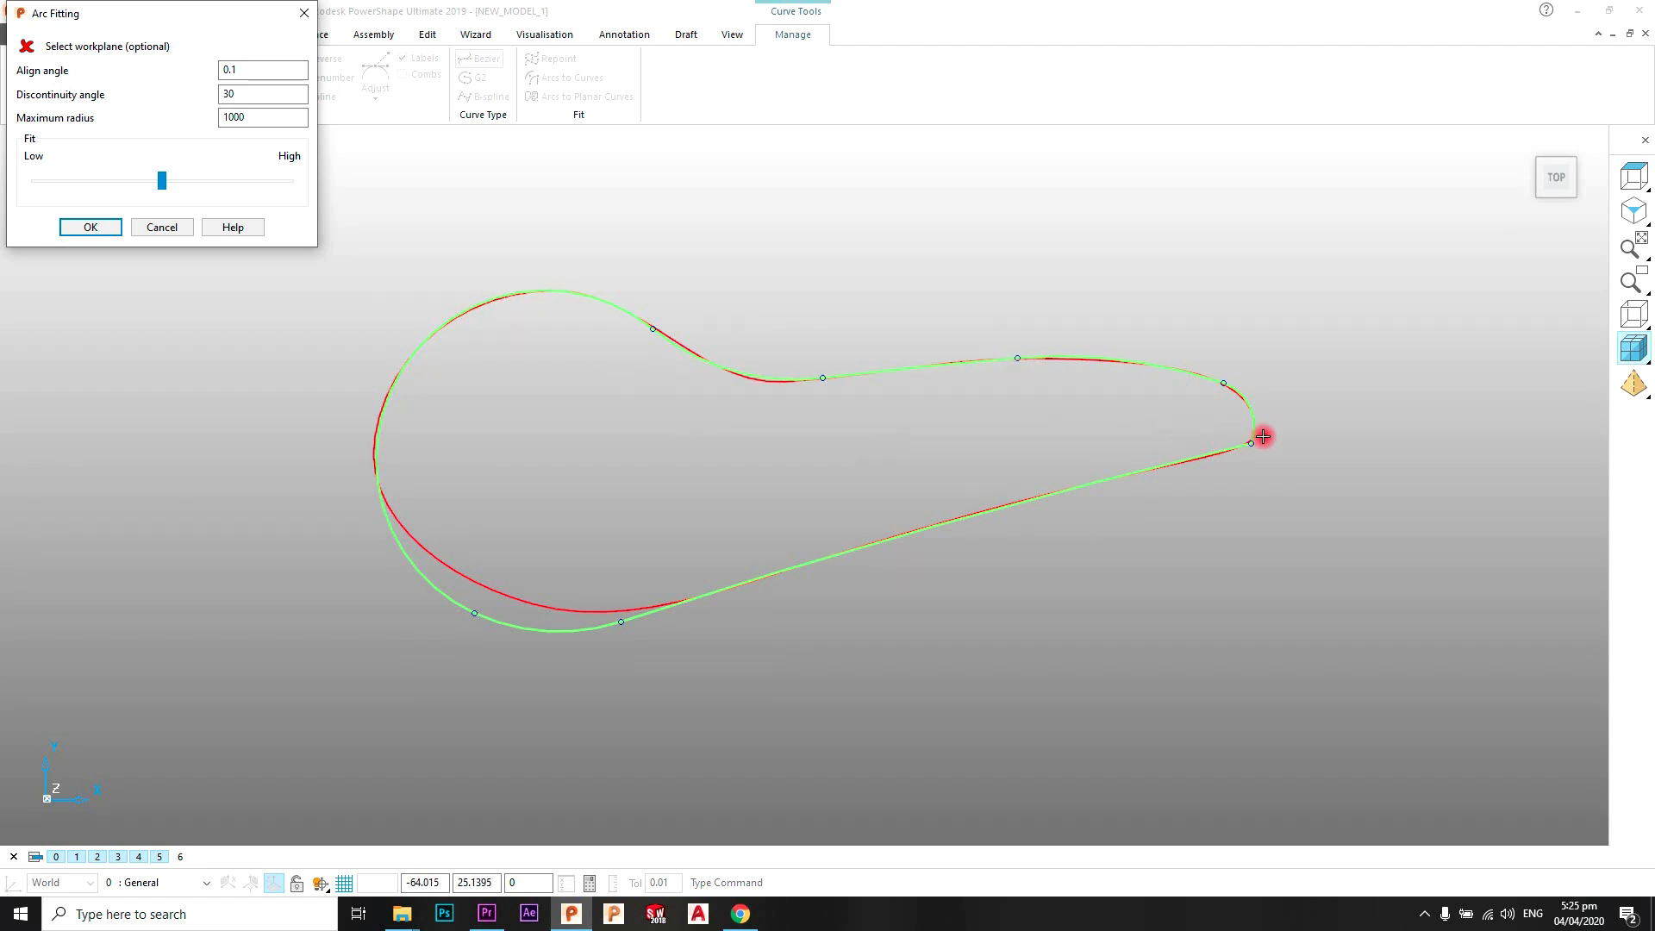
pyautogui.click(100, 230)
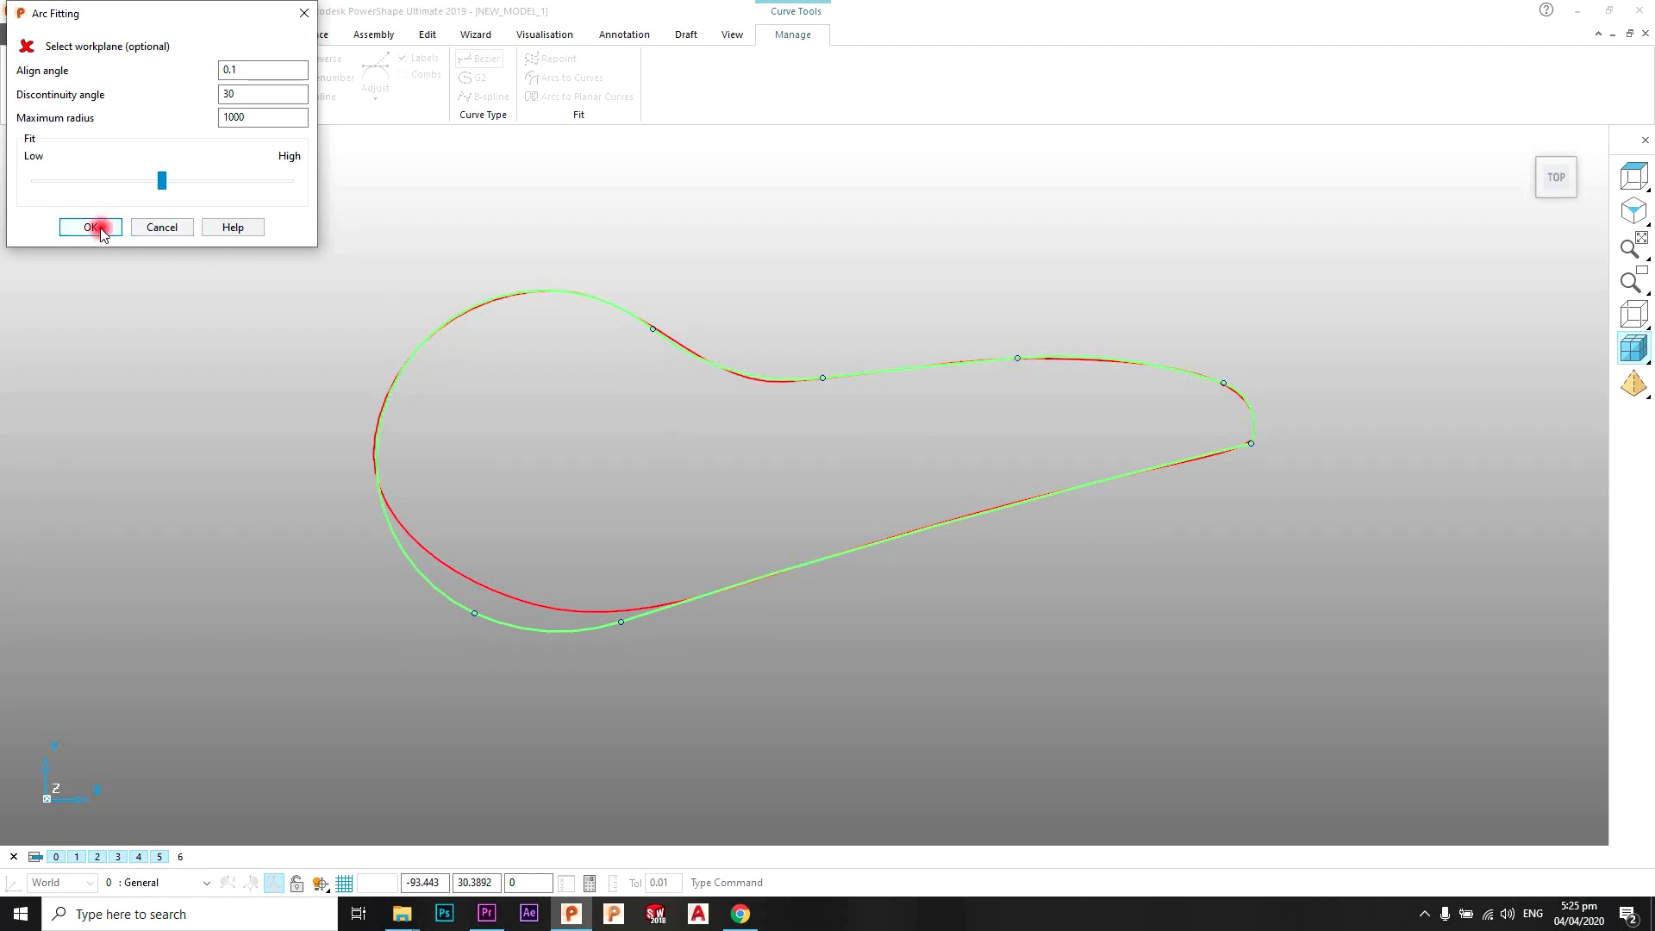
pyautogui.click(381, 406)
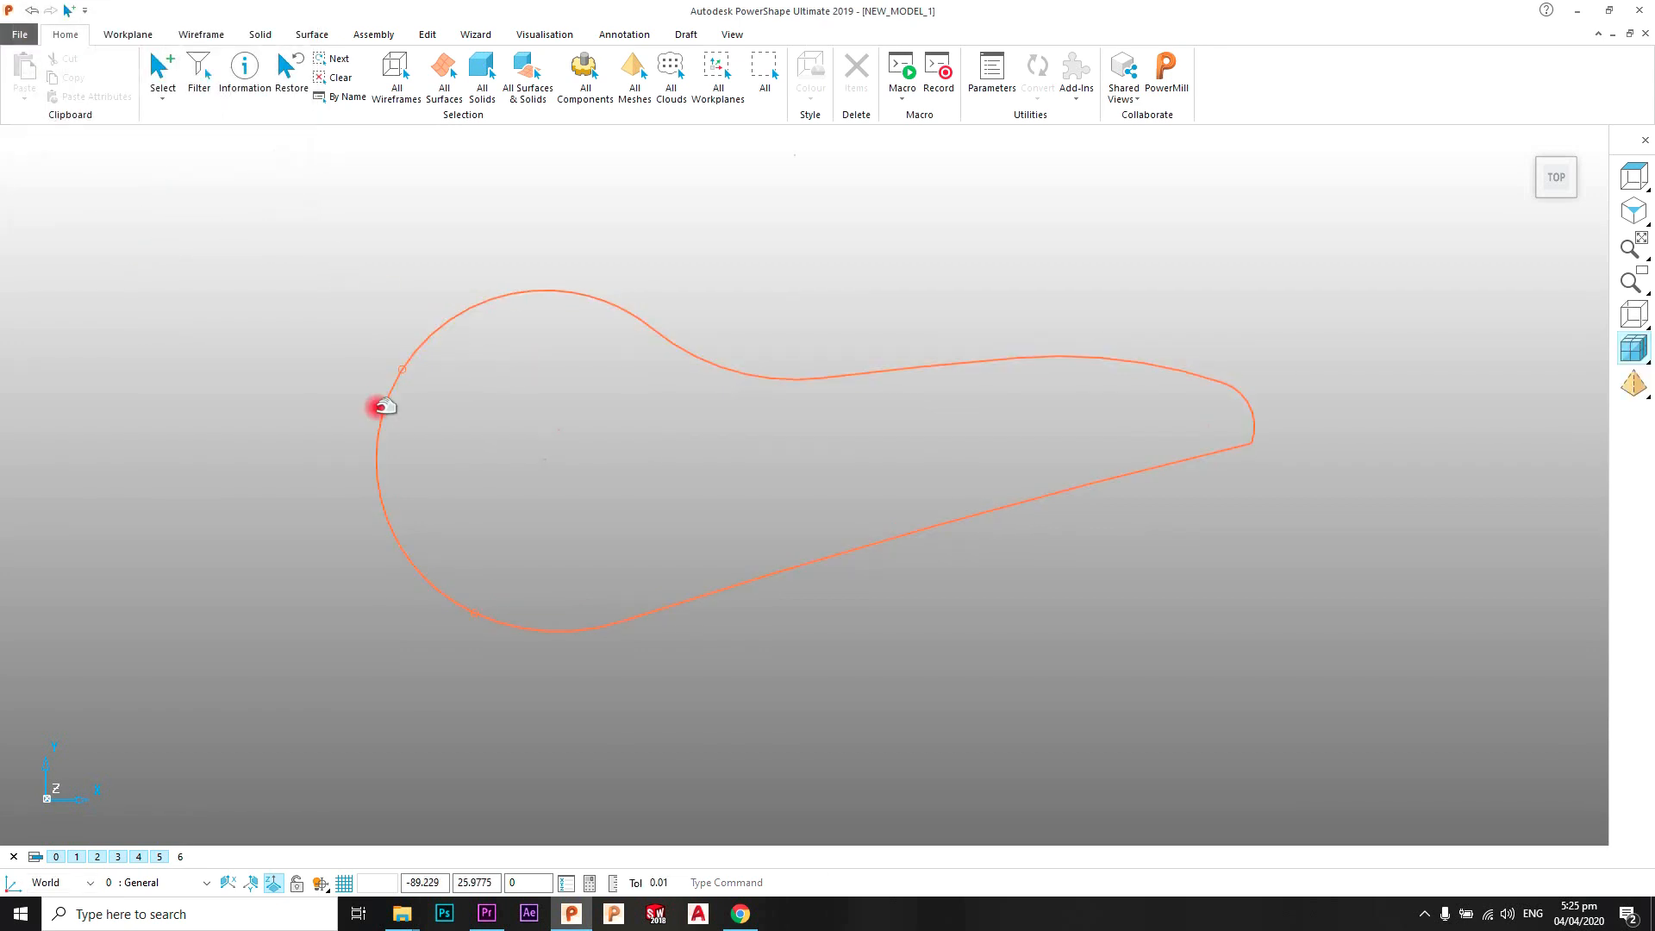